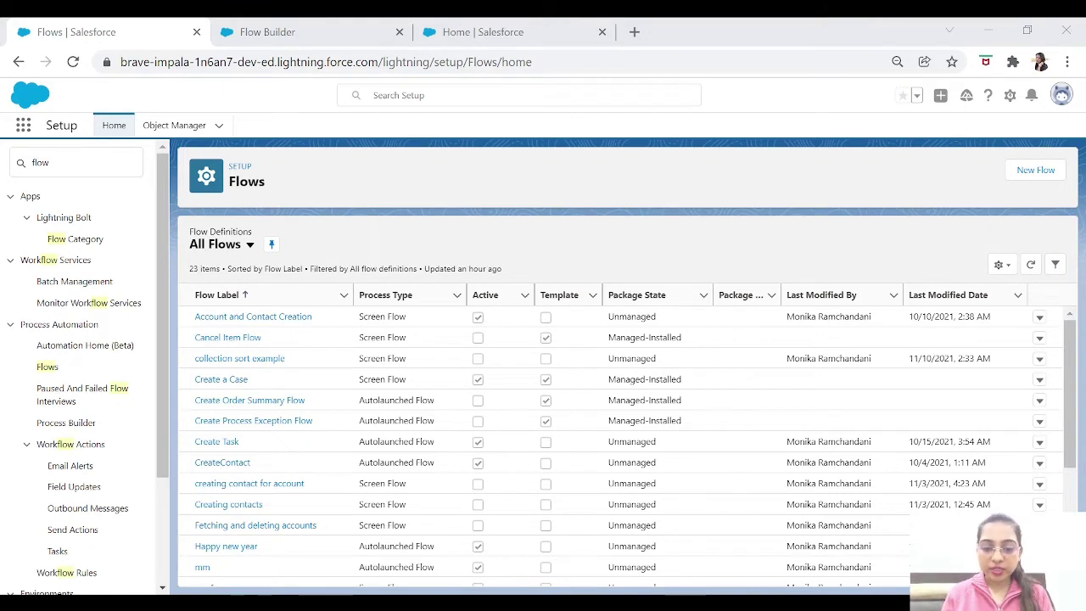
# Create a new Screen Flow using the Freeform layout.
pyautogui.click(1021, 174)
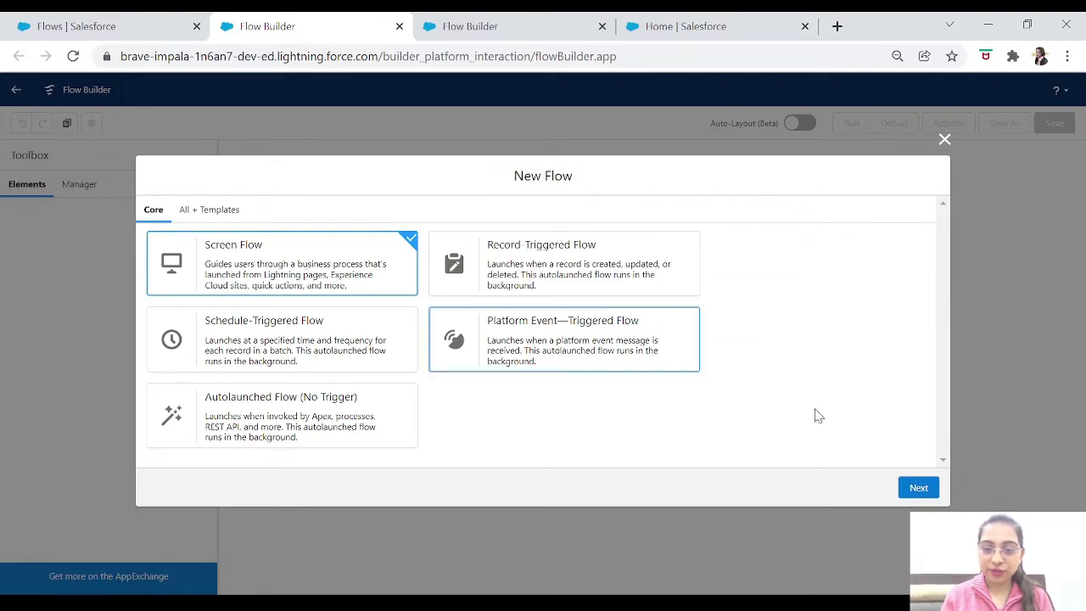
pyautogui.click(920, 487)
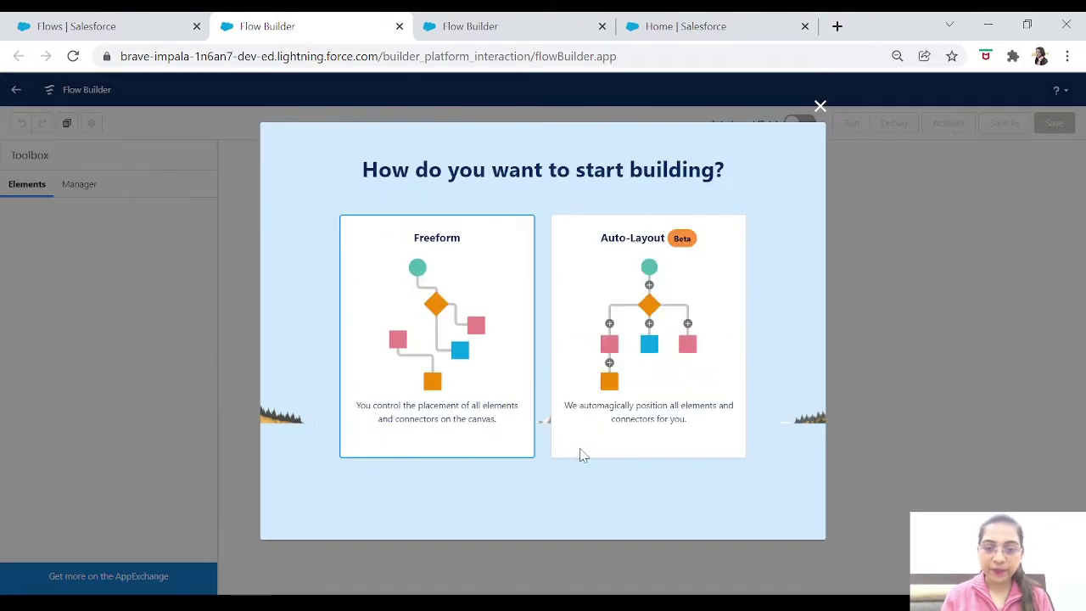
pyautogui.click(501, 331)
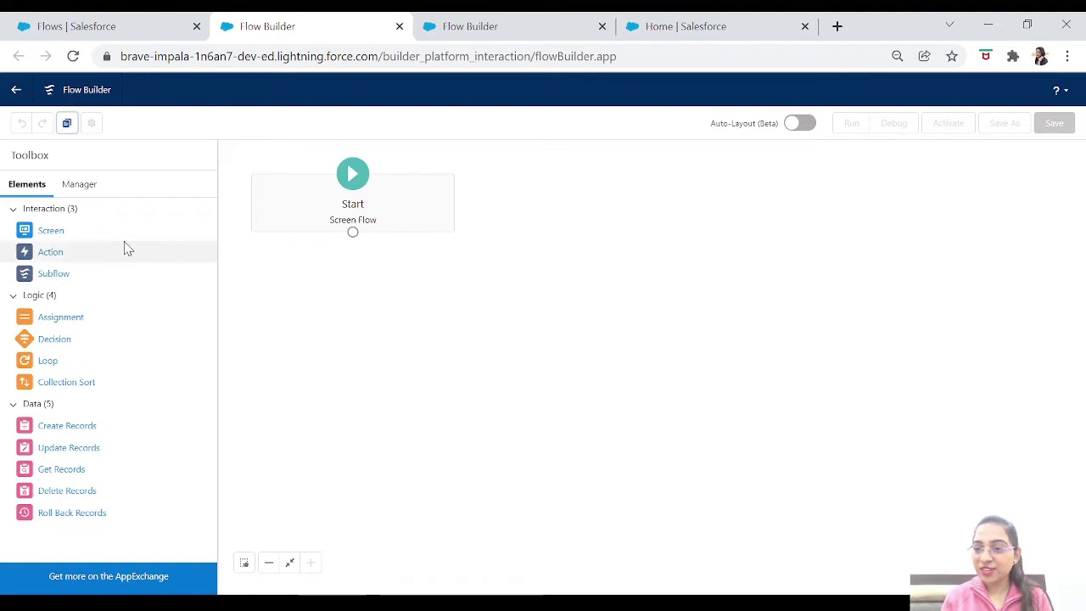
# Add a Screen element to the canvas and place a Section on it.
pyautogui.moveTo(51, 233); pyautogui.dragTo(460, 331)
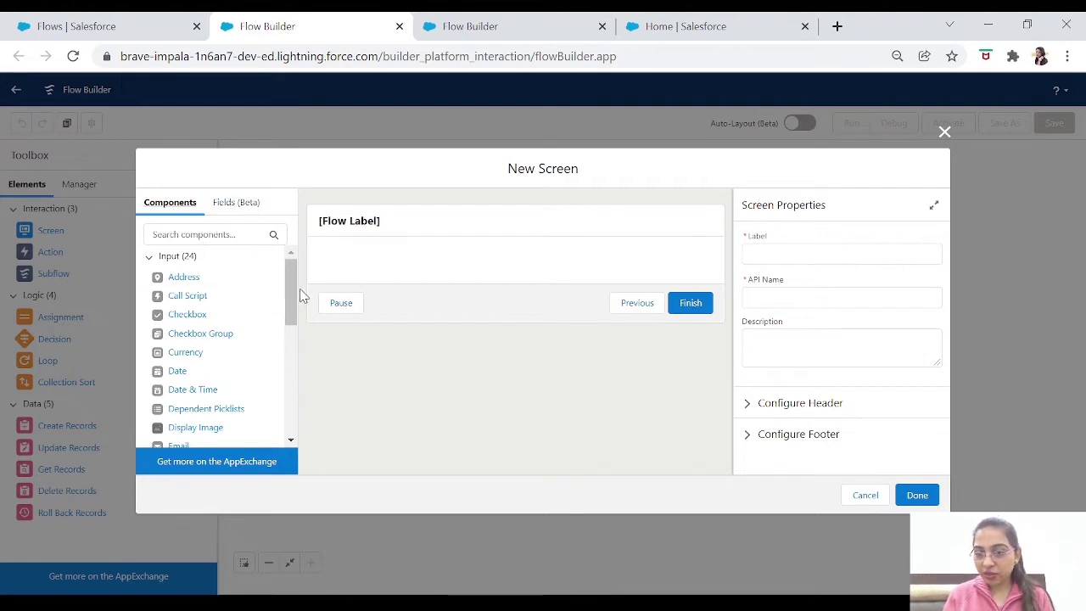
pyautogui.moveTo(292, 298); pyautogui.dragTo(290, 242)
pyautogui.click(204, 235)
pyautogui.write('section')
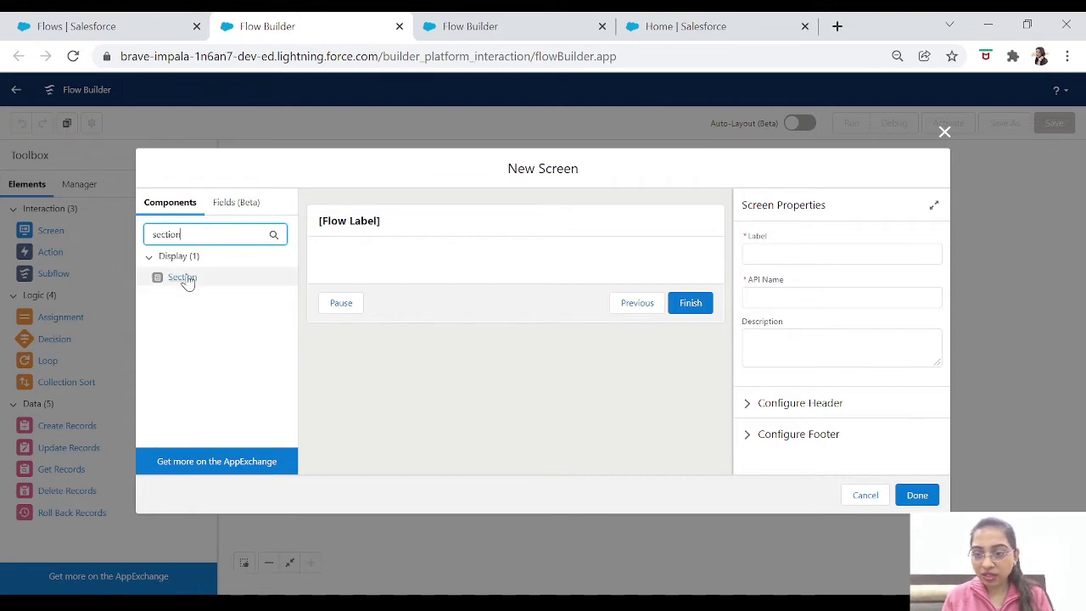
pyautogui.click(186, 280)
pyautogui.moveTo(186, 282); pyautogui.dragTo(414, 269)
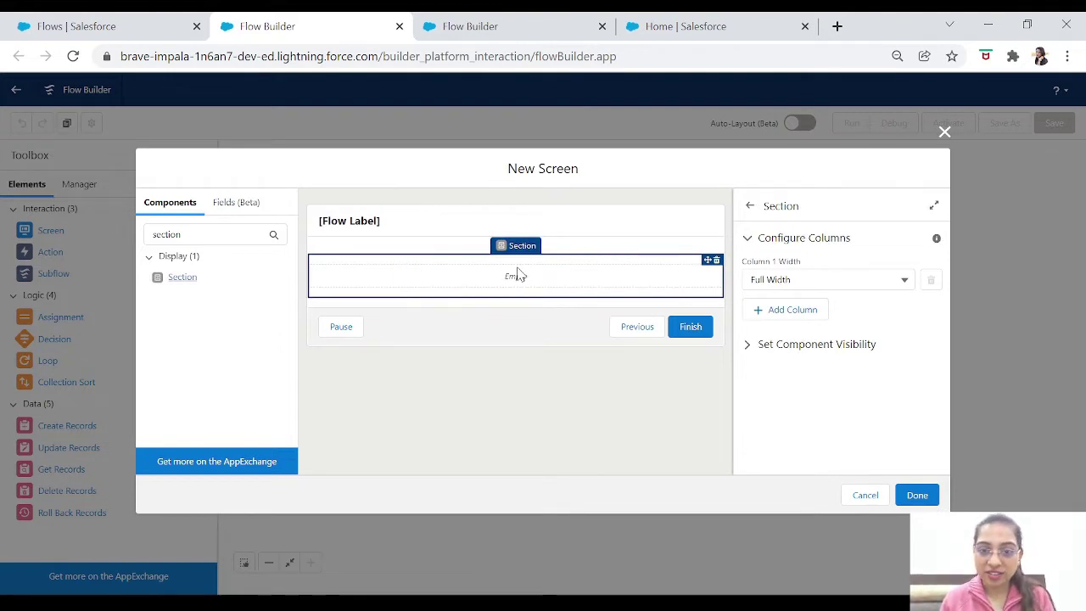
# Put a Name component with First Name and Last Name inputs inside the section.
pyautogui.moveTo(203, 235); pyautogui.dragTo(90, 238)
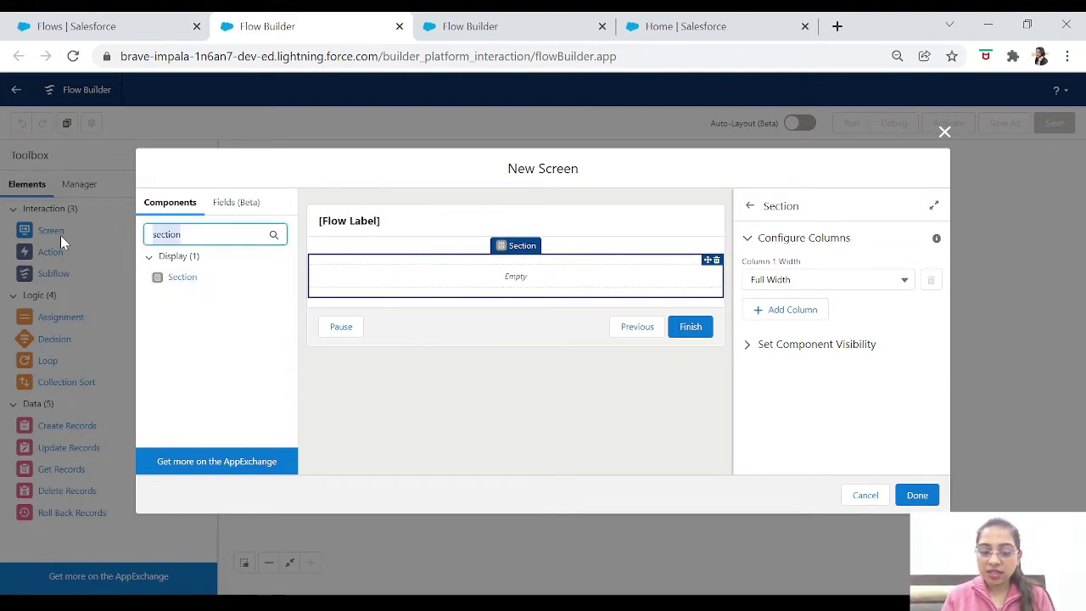
pyautogui.write('name')
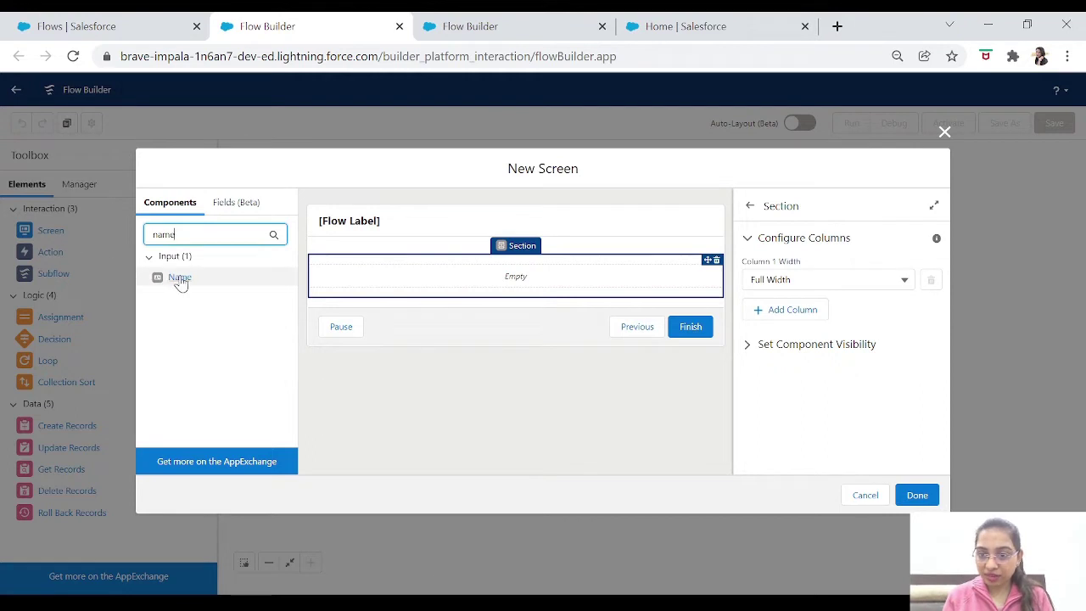
pyautogui.moveTo(178, 283); pyautogui.dragTo(346, 291)
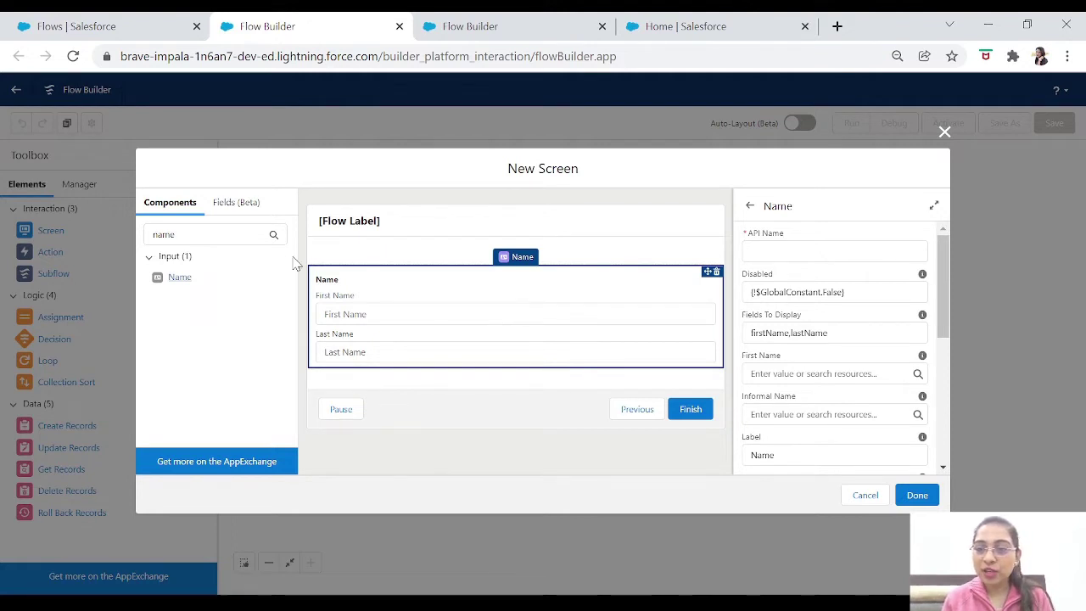
pyautogui.click(452, 257)
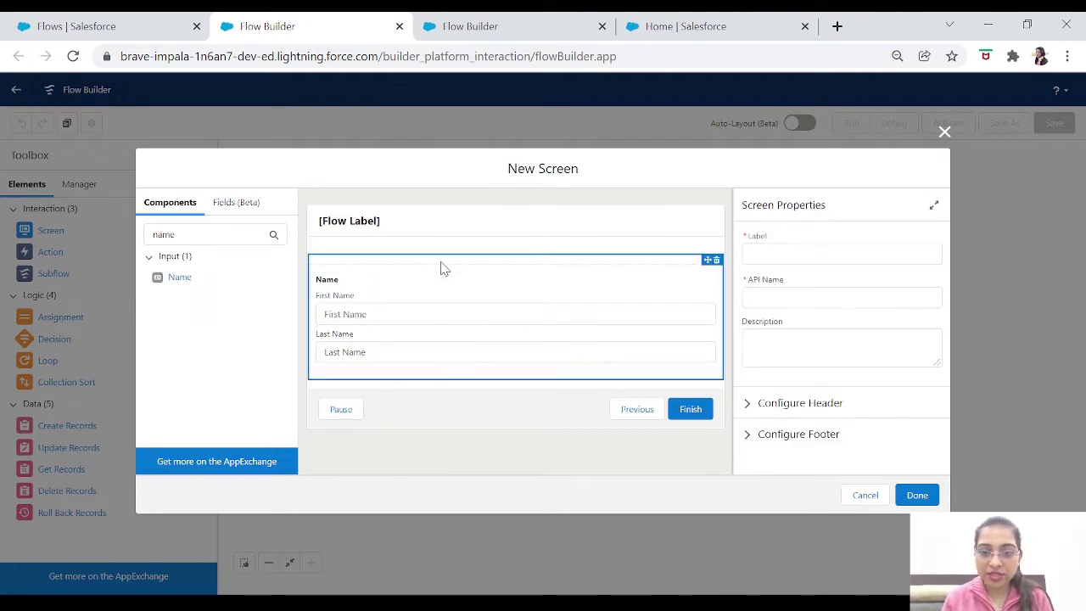
# Add a second Section below the Name section.
pyautogui.click(441, 264)
pyautogui.click(207, 234)
pyautogui.moveTo(207, 235); pyautogui.dragTo(98, 231)
pyautogui.write('section')
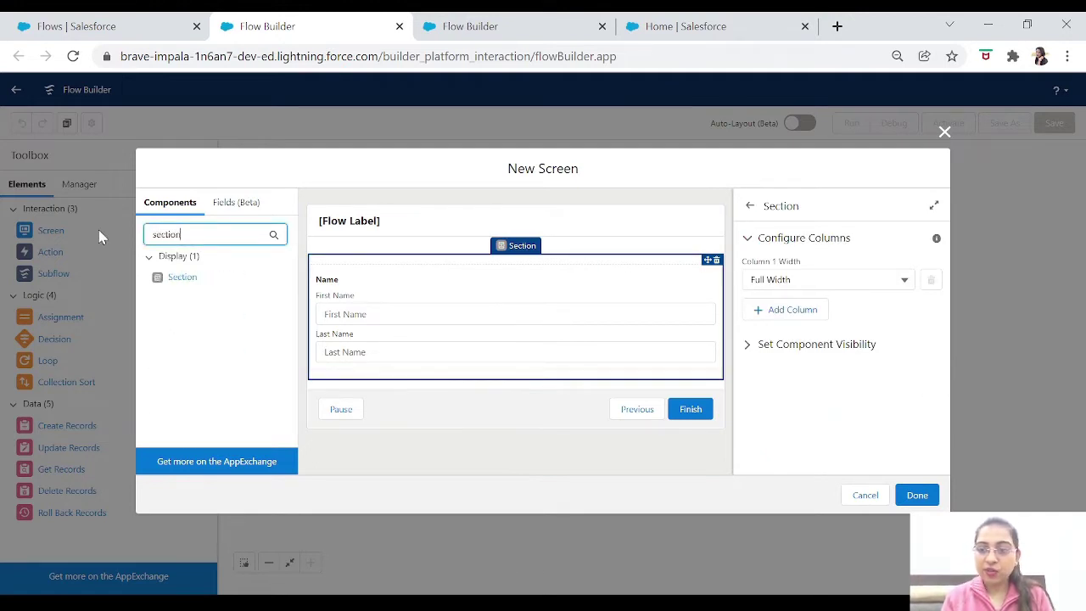
pyautogui.moveTo(175, 287); pyautogui.dragTo(321, 384)
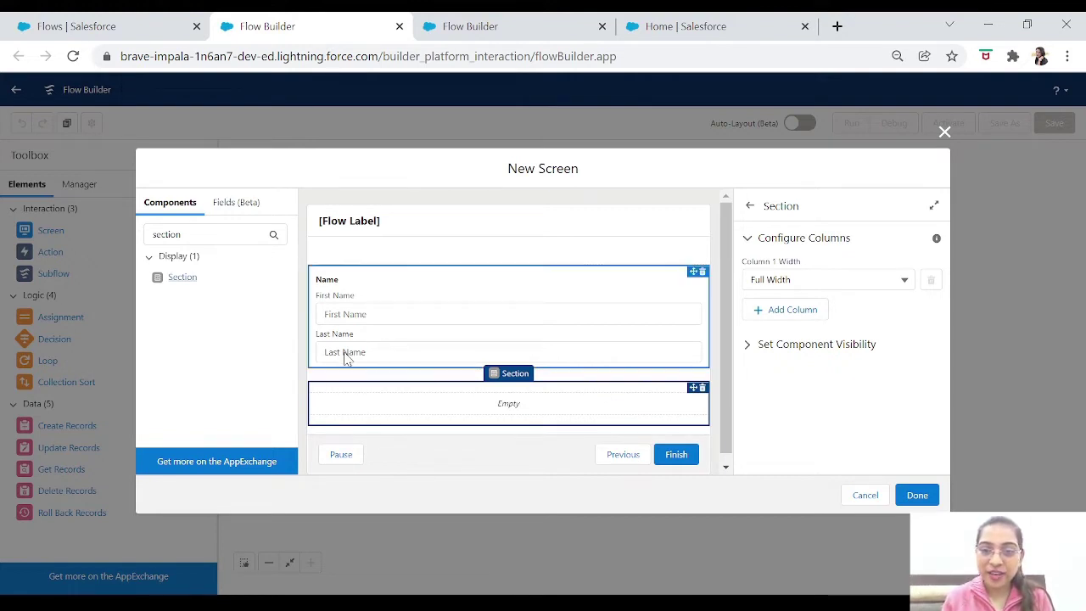
# Place a Date input inside the new second section.
pyautogui.click(479, 264)
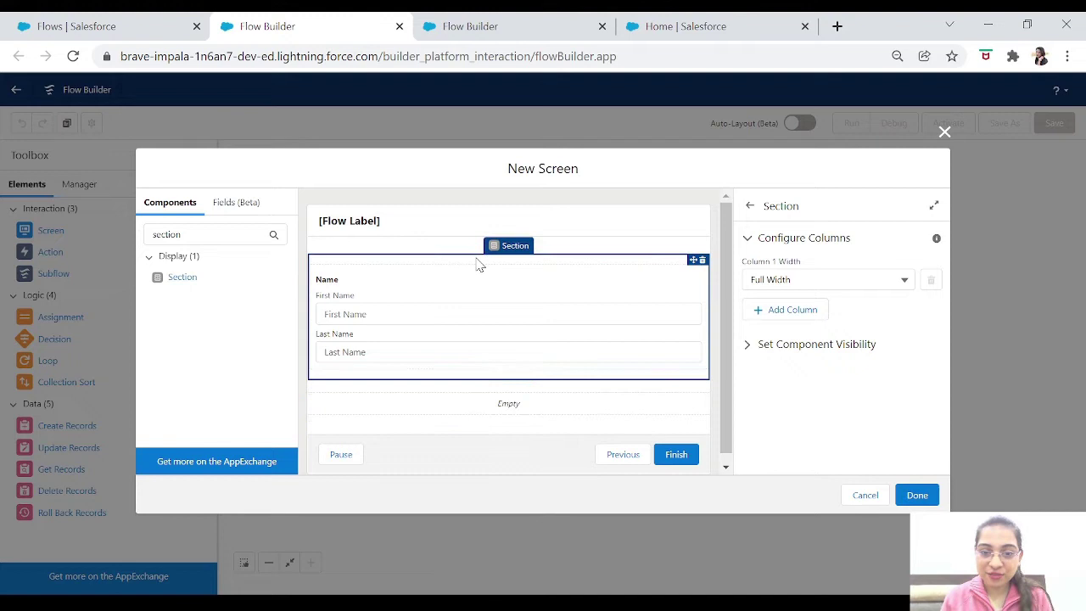
pyautogui.click(456, 400)
pyautogui.doubleClick(192, 236)
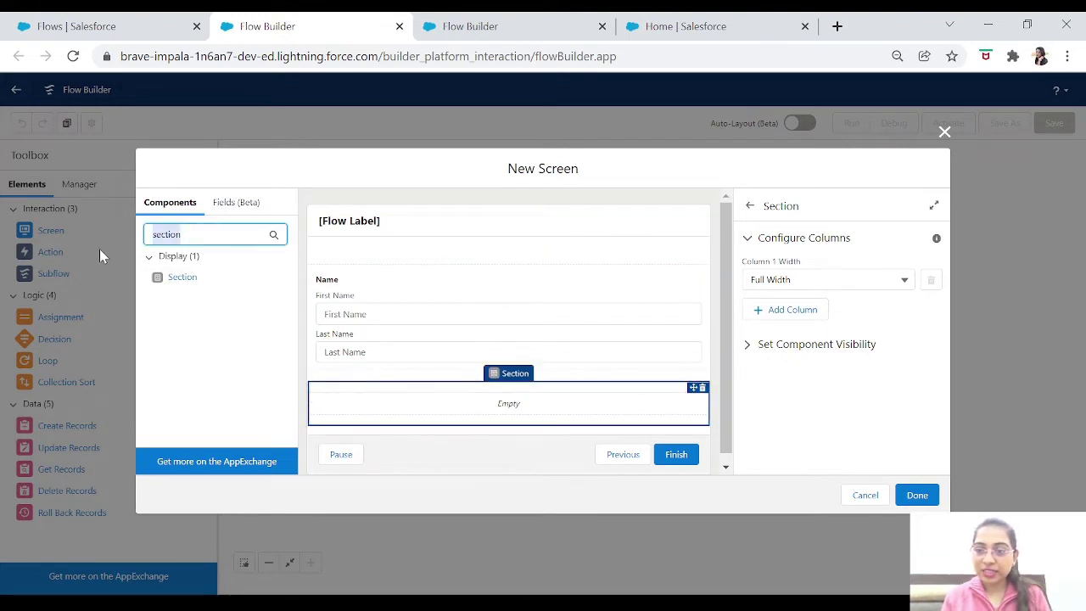
pyautogui.write('dat')
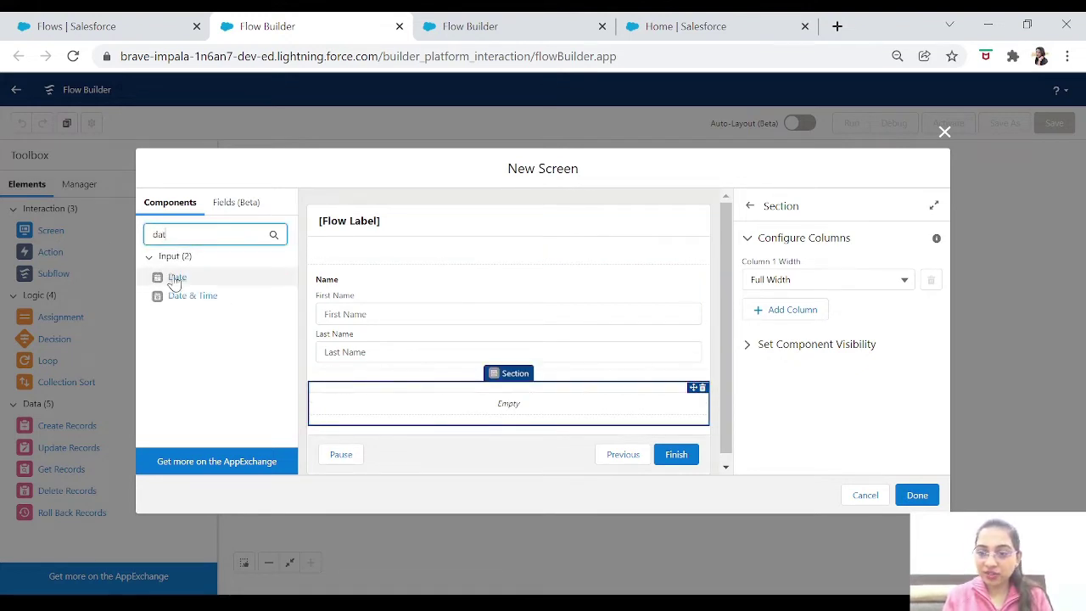
pyautogui.moveTo(176, 277); pyautogui.dragTo(341, 407)
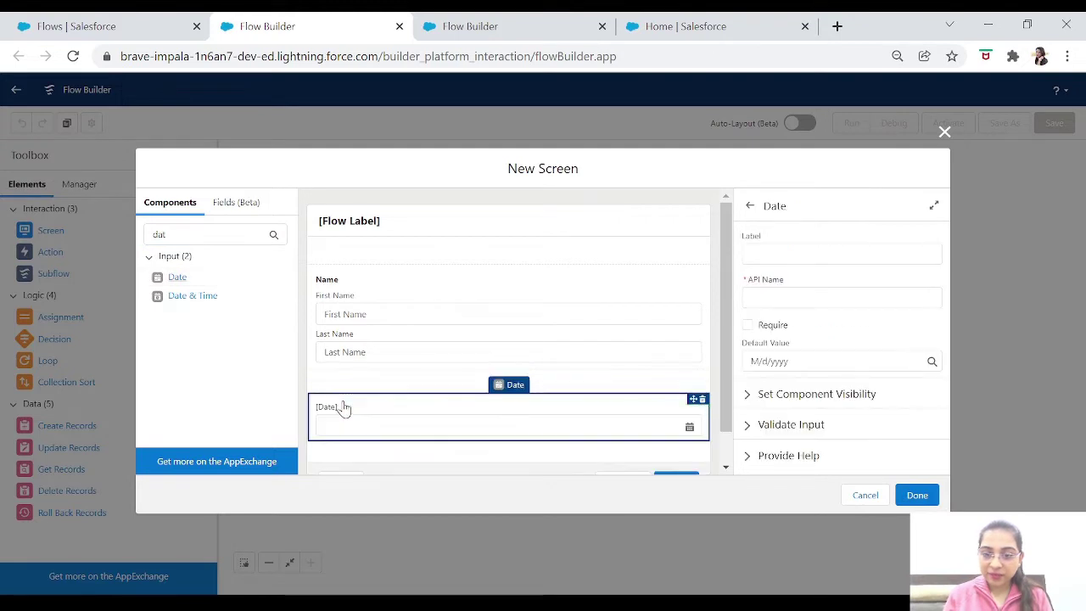
pyautogui.click(578, 386)
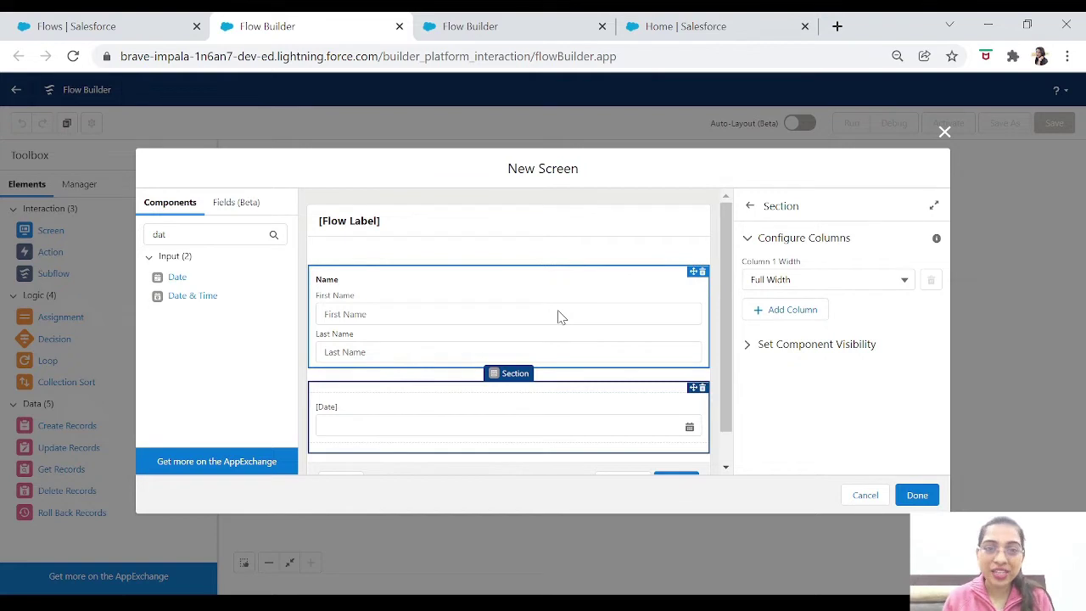
# Add a third, empty Section below the Date section.
pyautogui.scroll(-1, 727, 252)
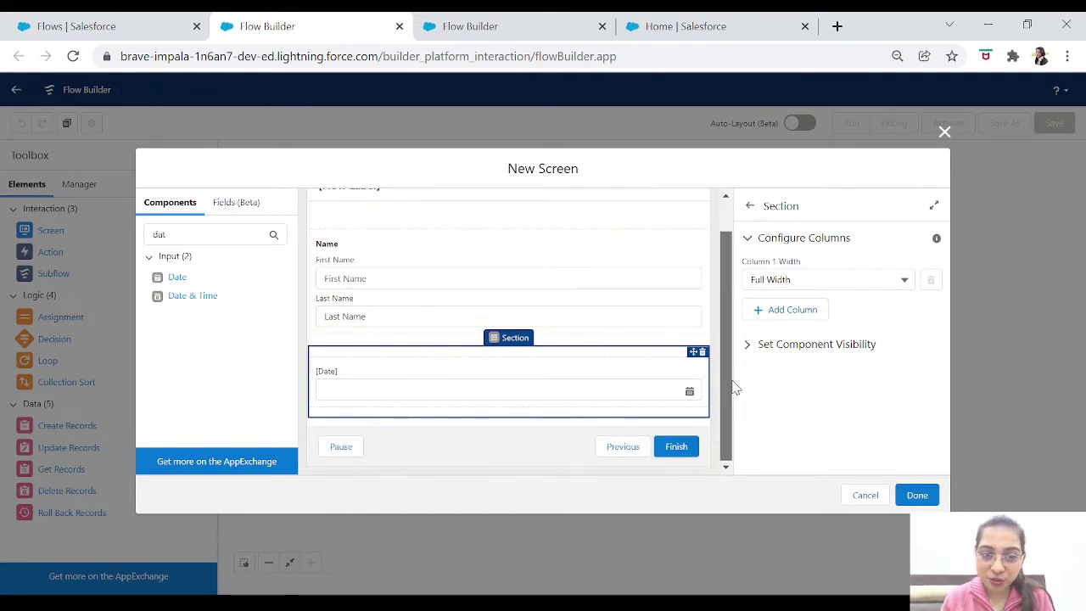
pyautogui.scroll(1, 726, 252)
pyautogui.click(596, 280)
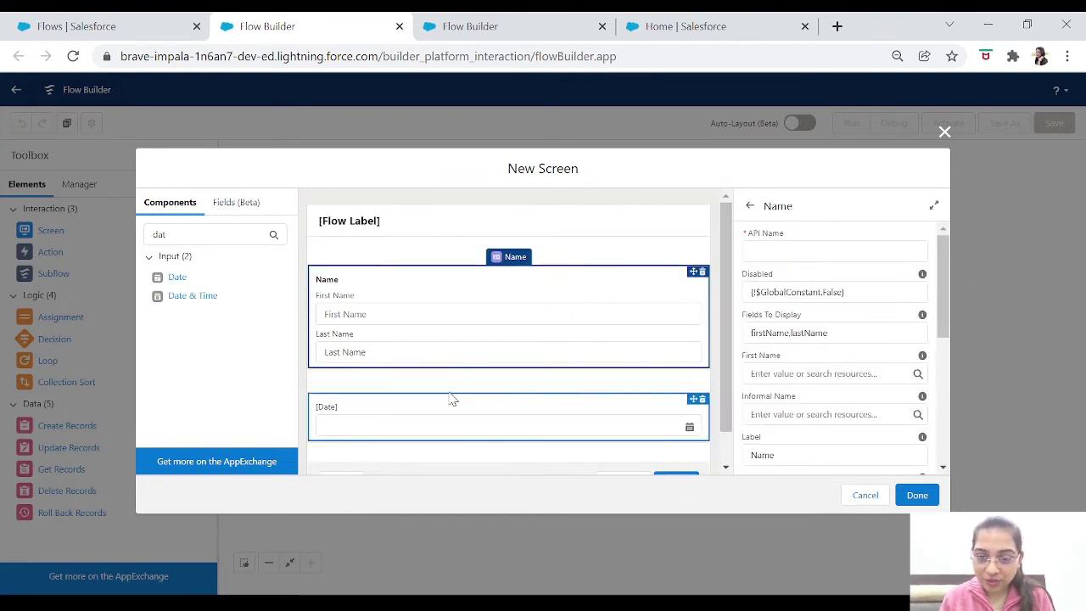
pyautogui.click(463, 389)
pyautogui.doubleClick(211, 234)
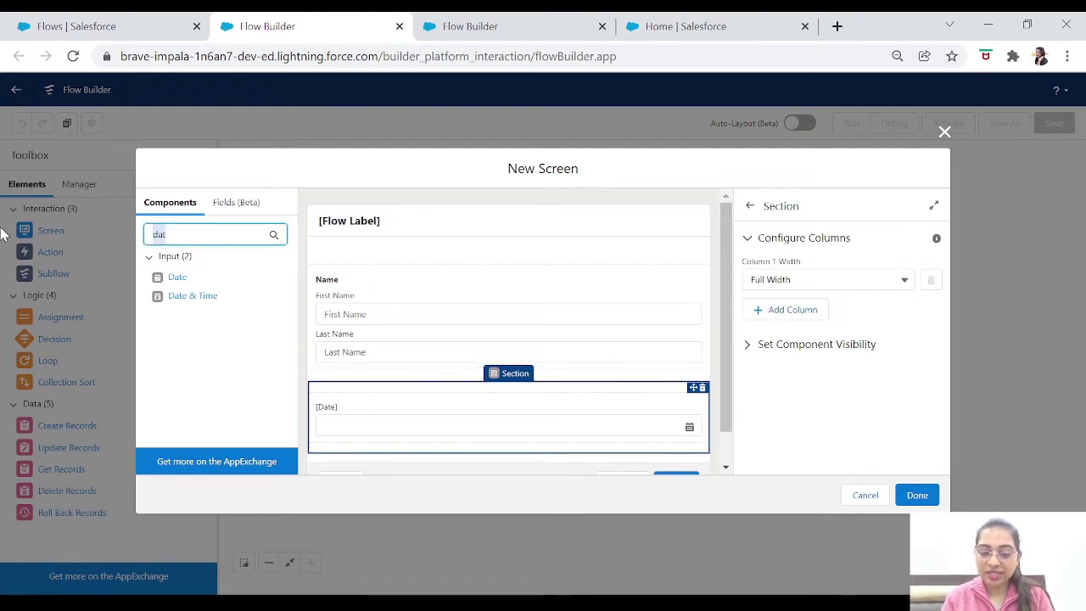
pyautogui.write('section')
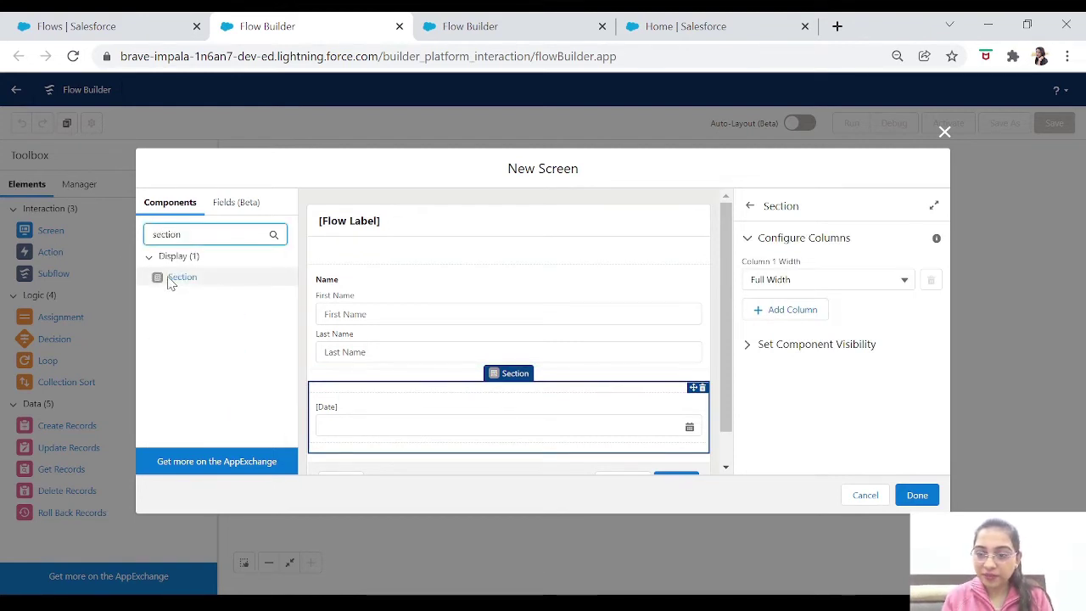
pyautogui.moveTo(172, 277); pyautogui.dragTo(323, 436)
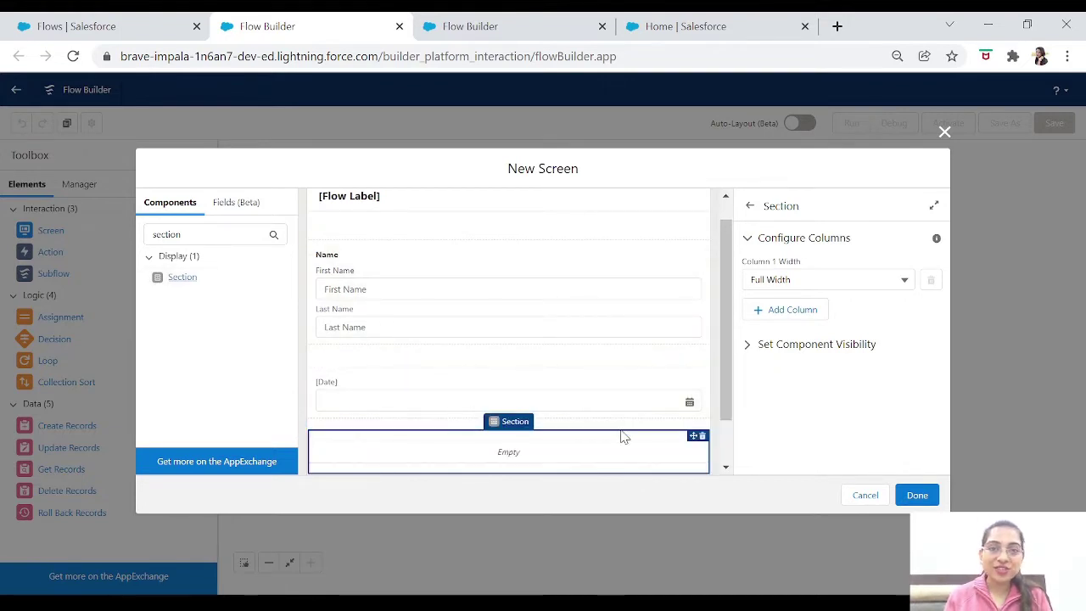
pyautogui.moveTo(728, 400); pyautogui.dragTo(737, 454)
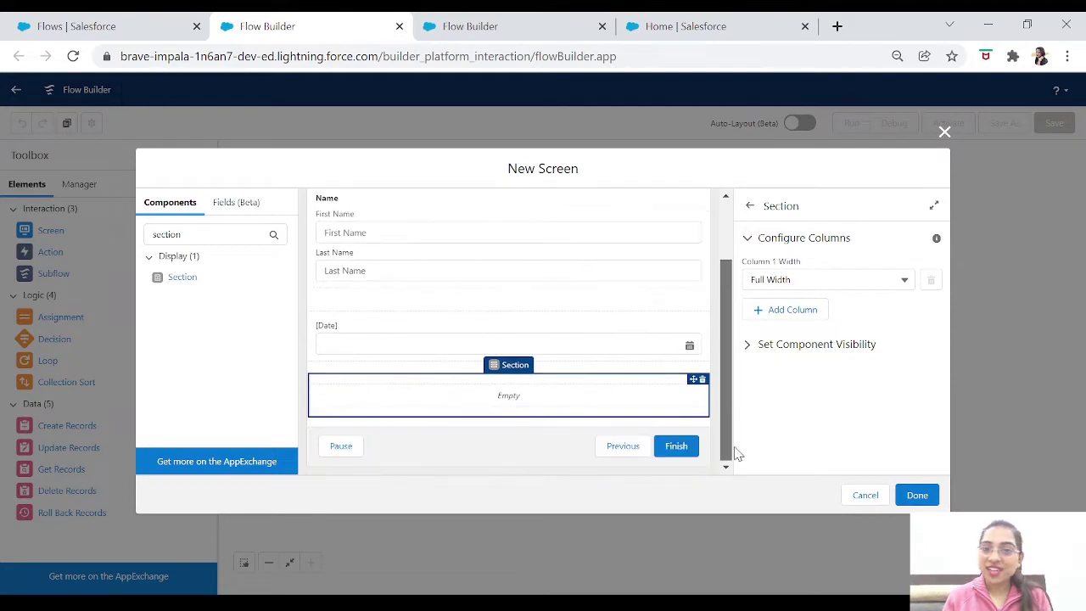
# After Done flags errors, label the screen 'Screen 1' so its API name becomes Screen_1.
pyautogui.click(919, 499)
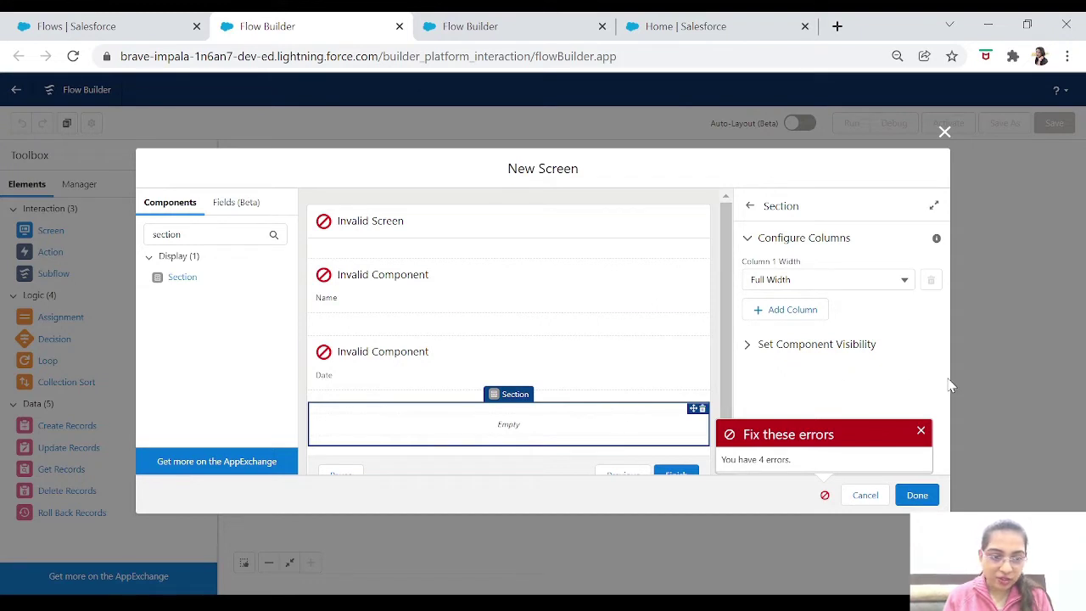
pyautogui.click(920, 431)
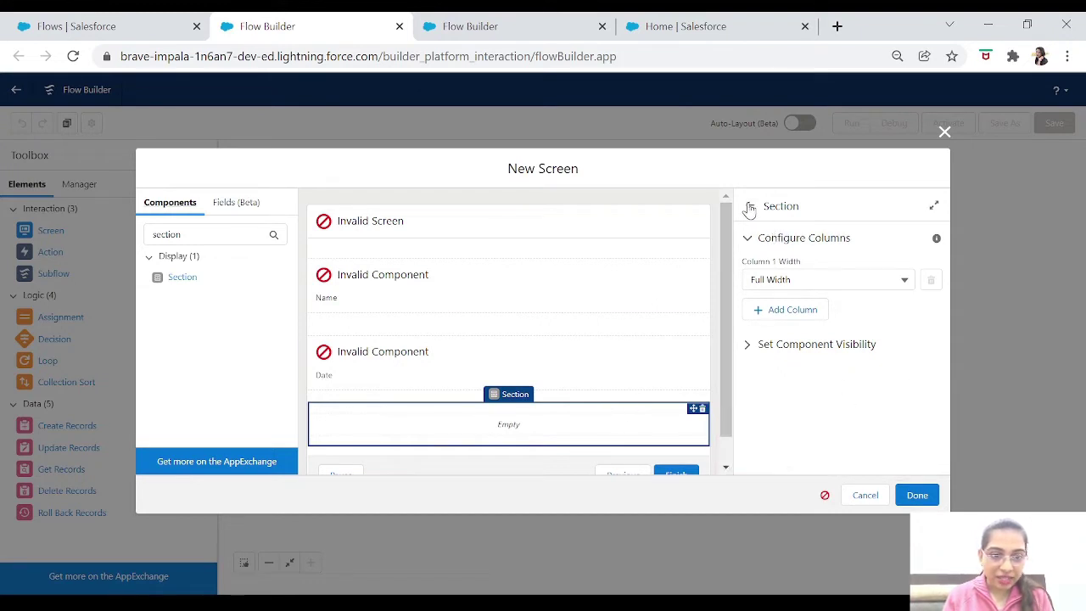
pyautogui.click(532, 355)
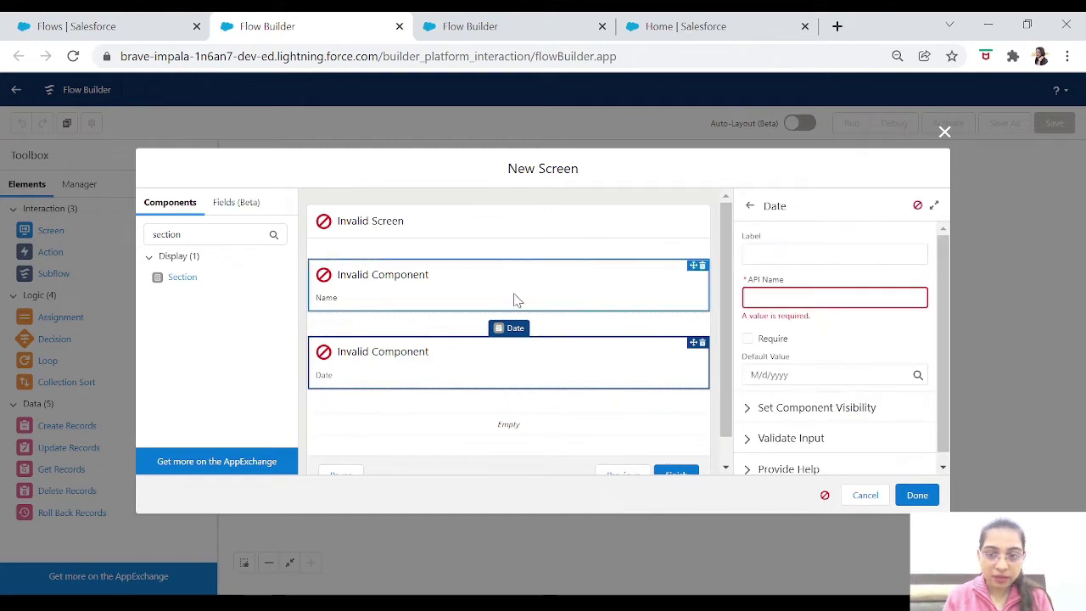
pyautogui.click(378, 221)
pyautogui.click(827, 255)
pyautogui.write('S')
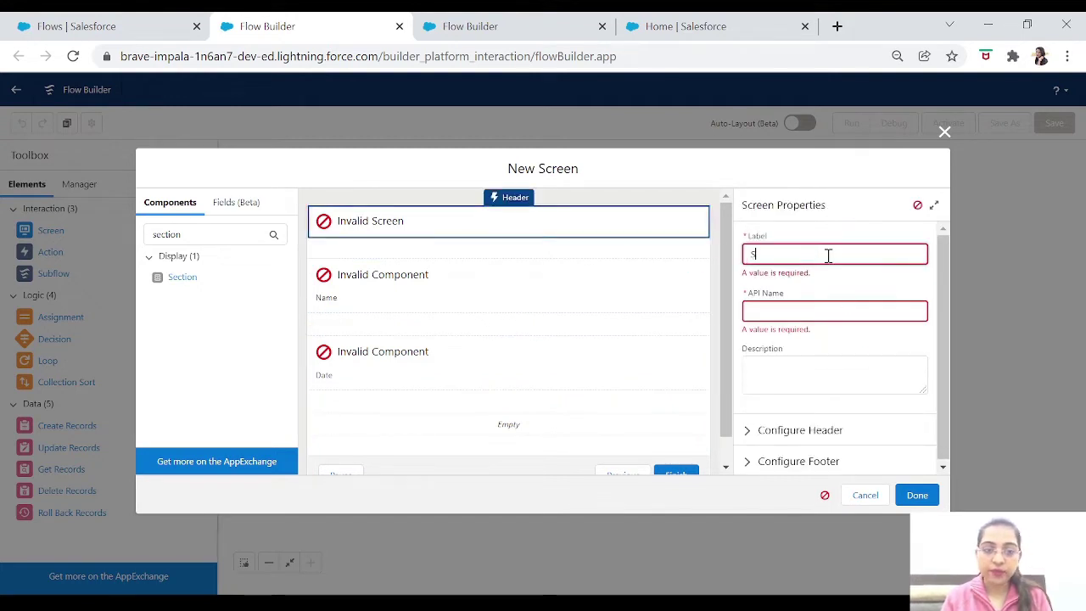
pyautogui.write('creen 1')
pyautogui.press('Tab')
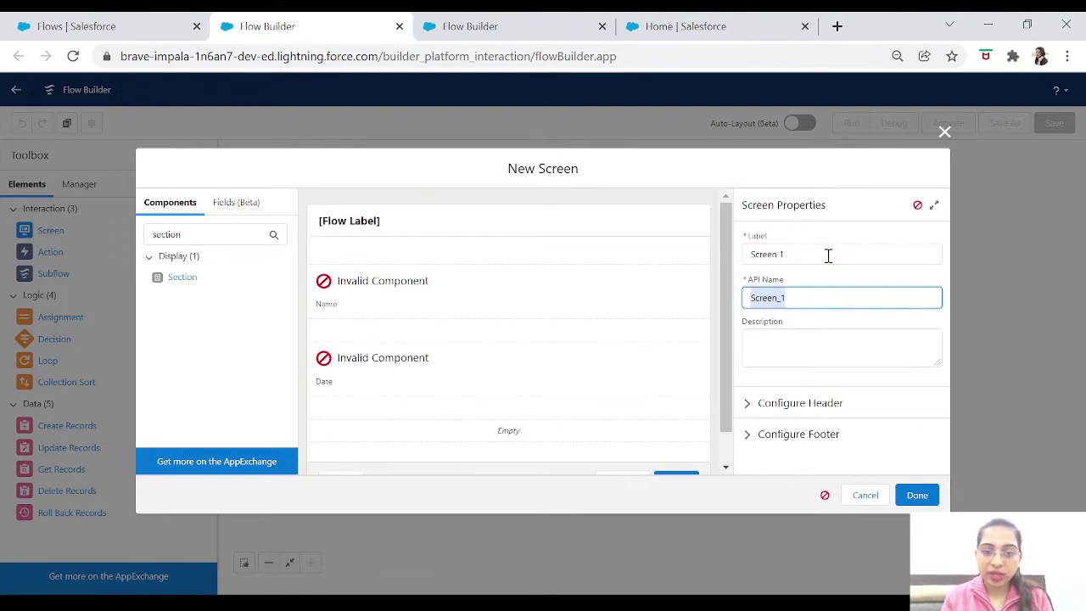
# Give the Name component the API name Name and label the date field Date.
pyautogui.click(439, 301)
pyautogui.click(820, 252)
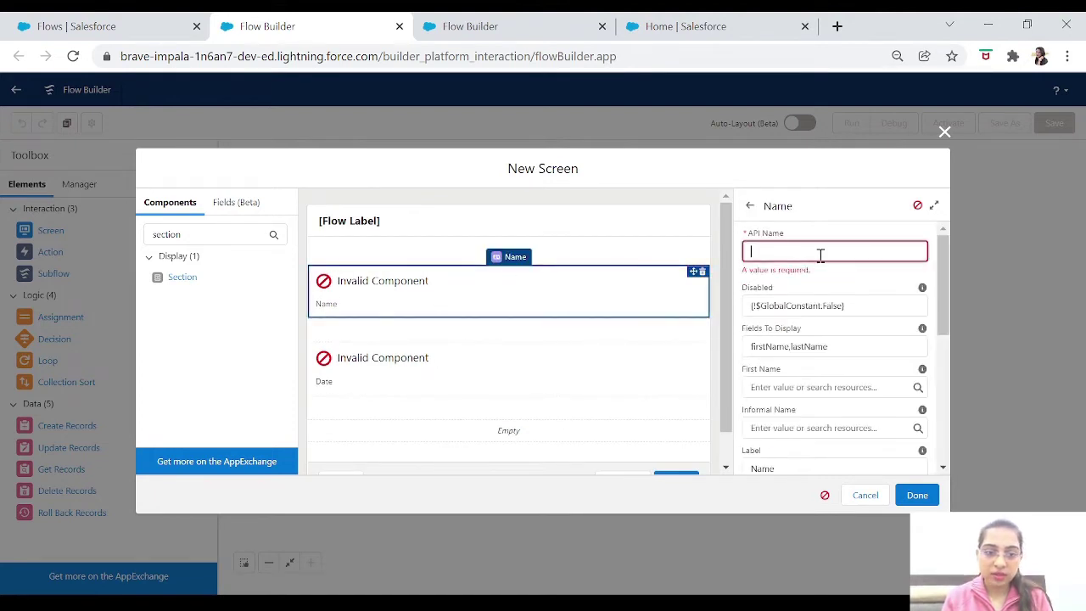
pyautogui.write('Name')
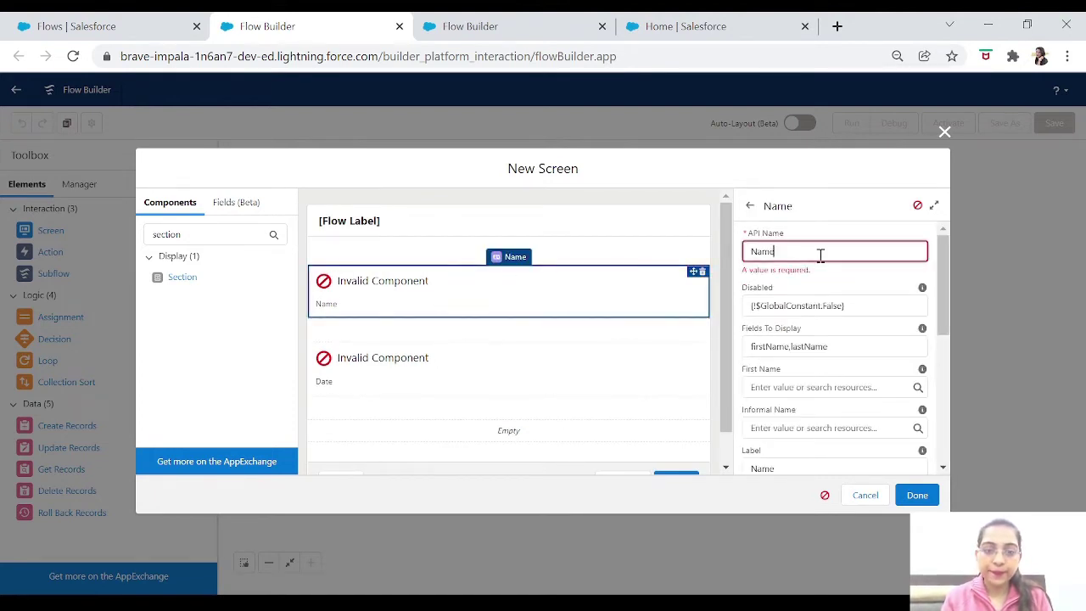
pyautogui.press('Tab')
pyautogui.click(566, 407)
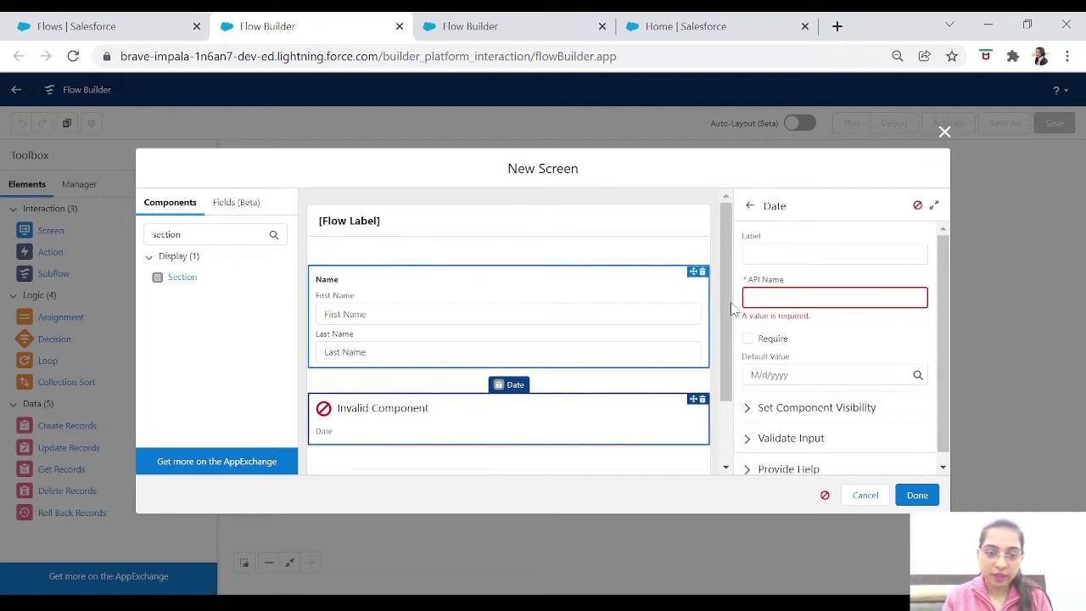
pyautogui.click(790, 248)
pyautogui.write('Date')
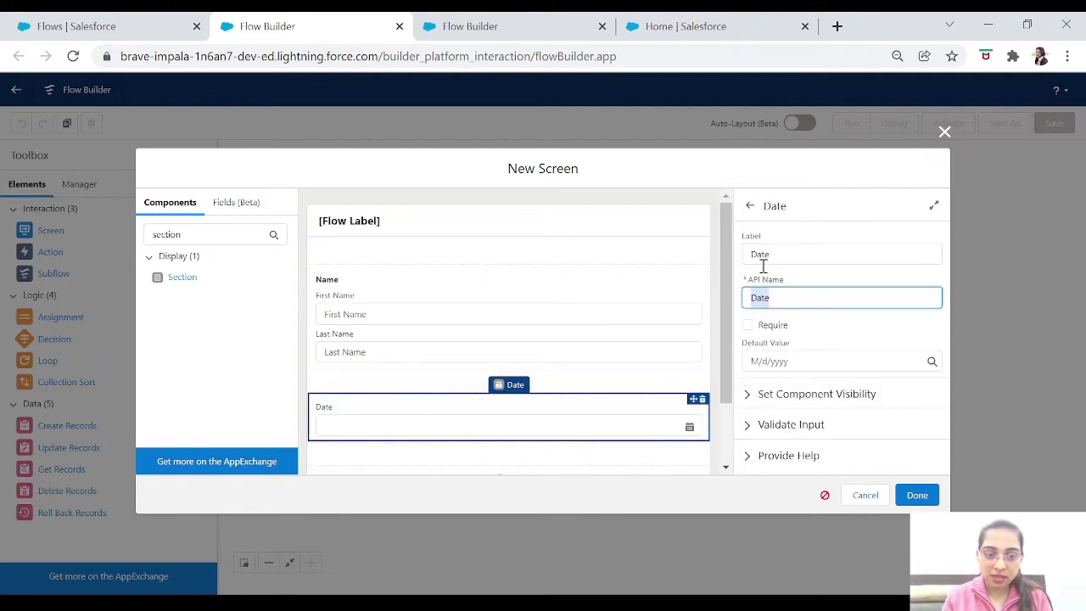
pyautogui.click(726, 381)
pyautogui.click(535, 403)
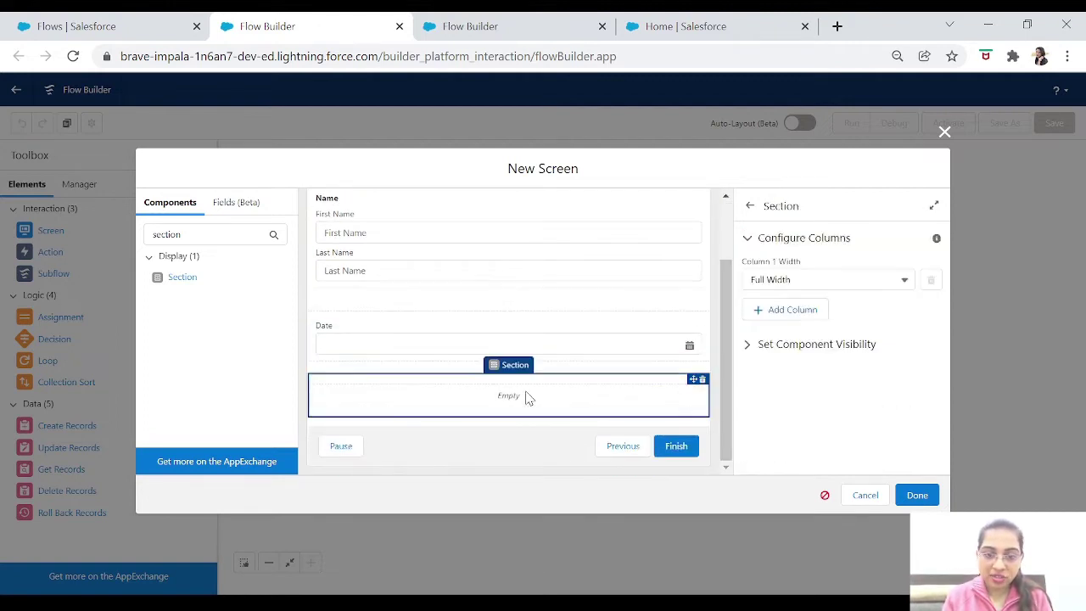
# Put a Display Text named Display reading 'Empty Section' into the empty section.
pyautogui.moveTo(186, 235); pyautogui.dragTo(0, 255)
pyautogui.press('BackSpace')
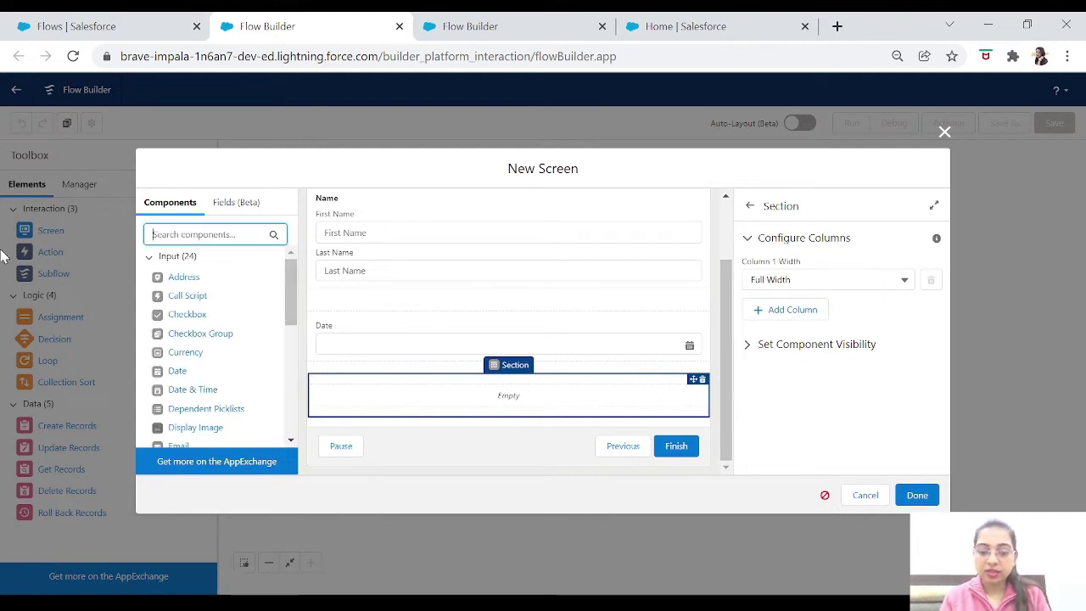
pyautogui.write('Dis')
pyautogui.moveTo(204, 278); pyautogui.dragTo(376, 393)
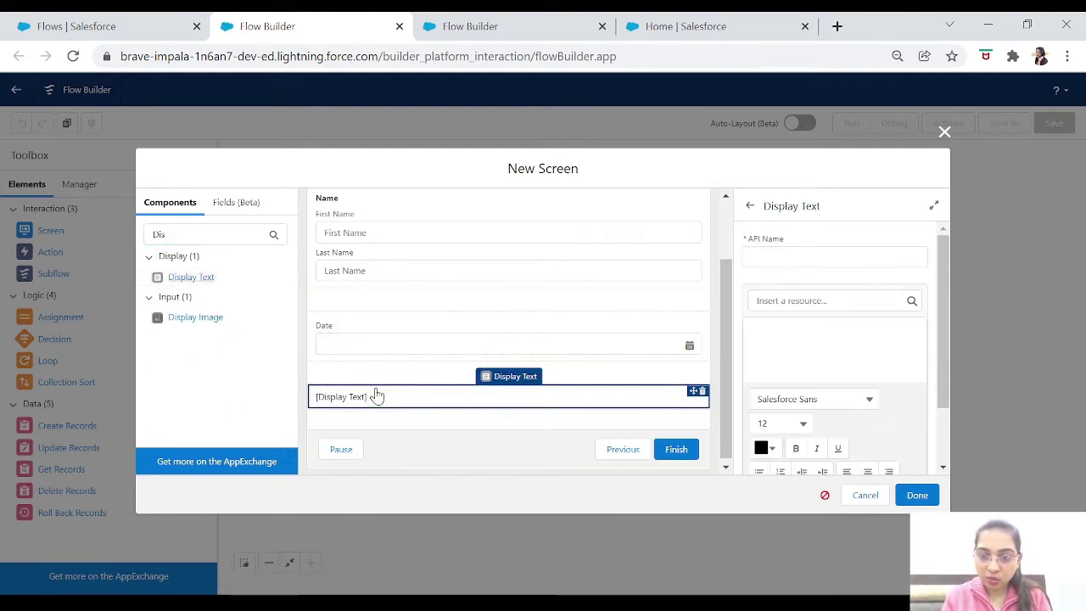
pyautogui.click(820, 256)
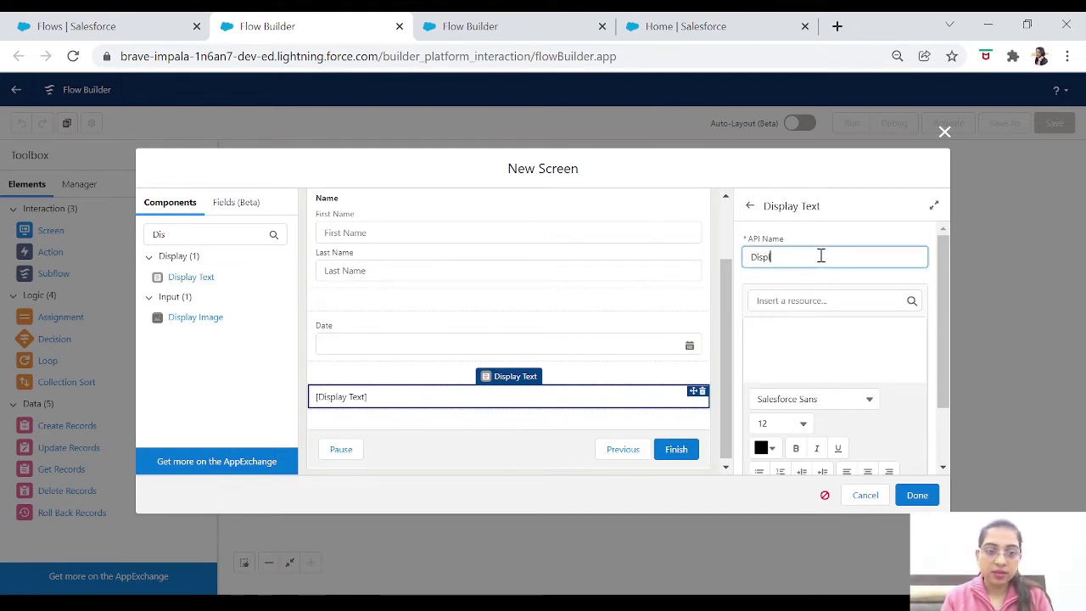
pyautogui.write('Display')
pyautogui.press('Tab')
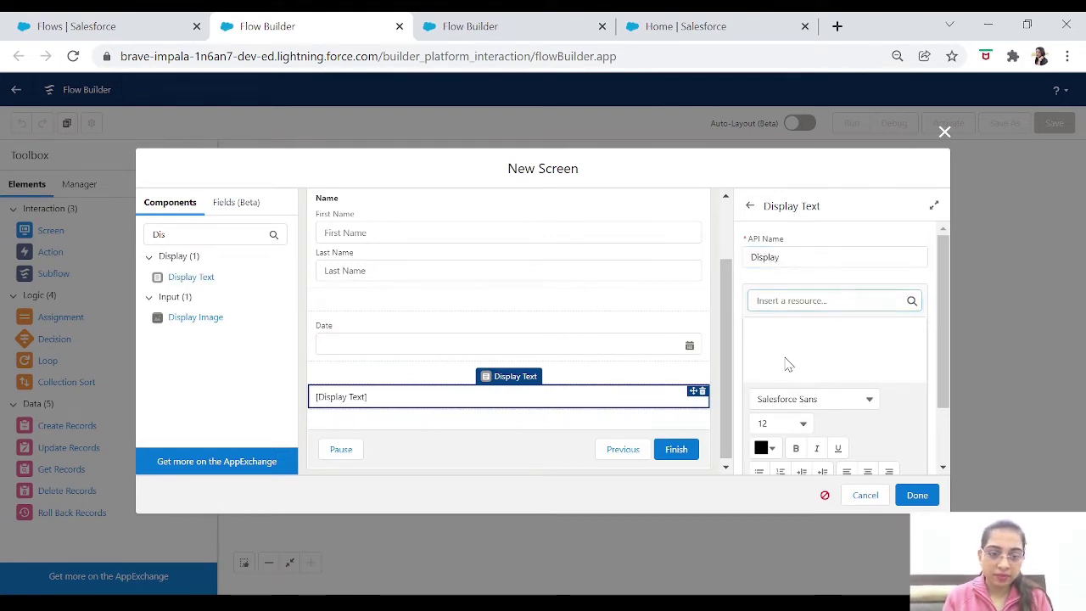
pyautogui.click(788, 338)
pyautogui.write('Empty')
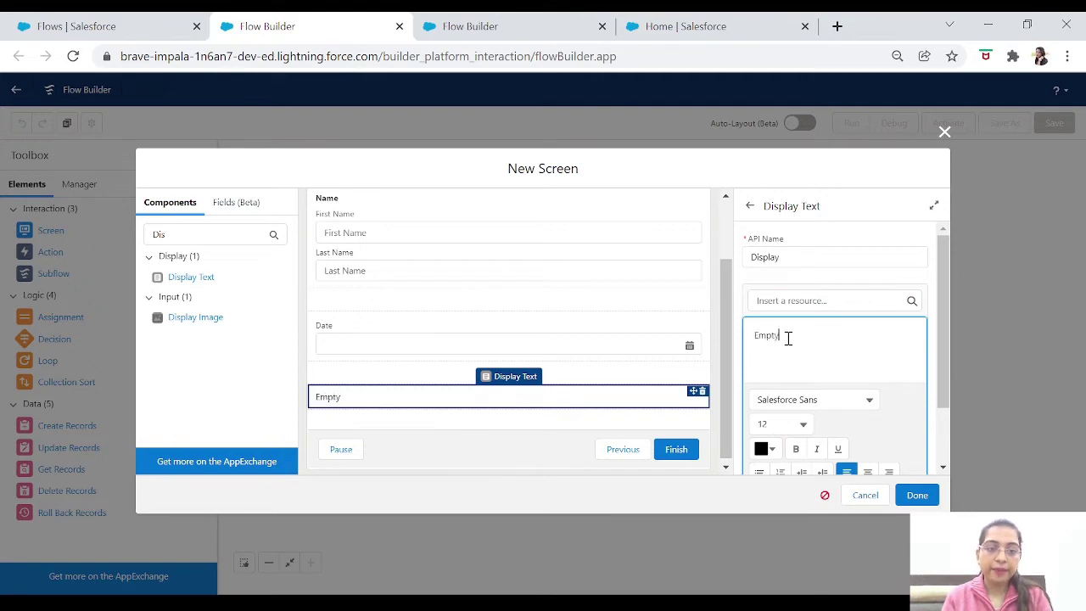
pyautogui.write(' Section')
pyautogui.press('Tab')
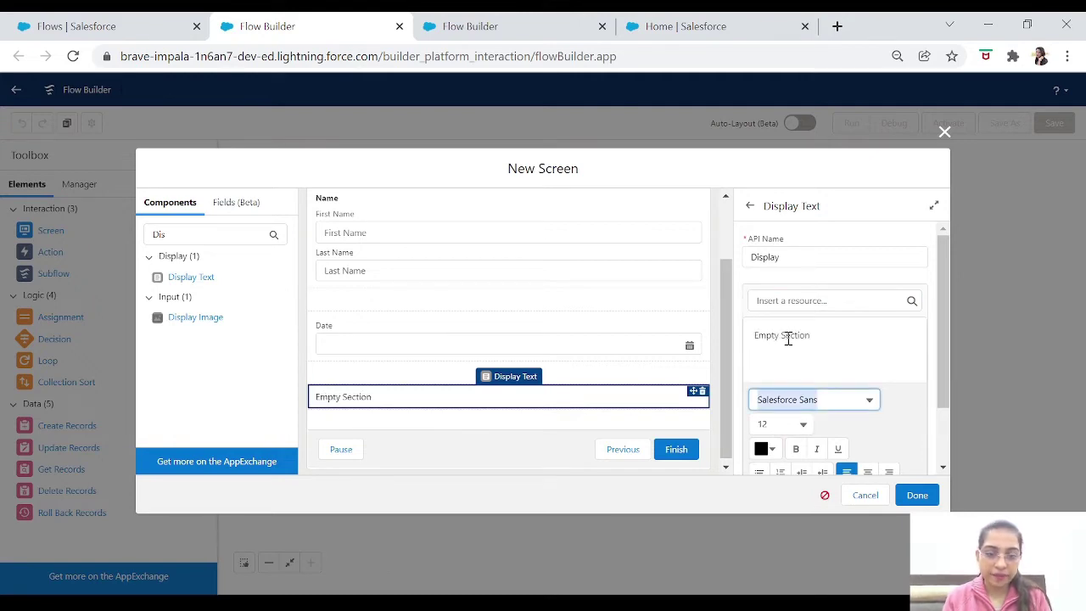
# Close the screen editor, connect Start to Screen 1, and bring up the save form.
pyautogui.click(917, 495)
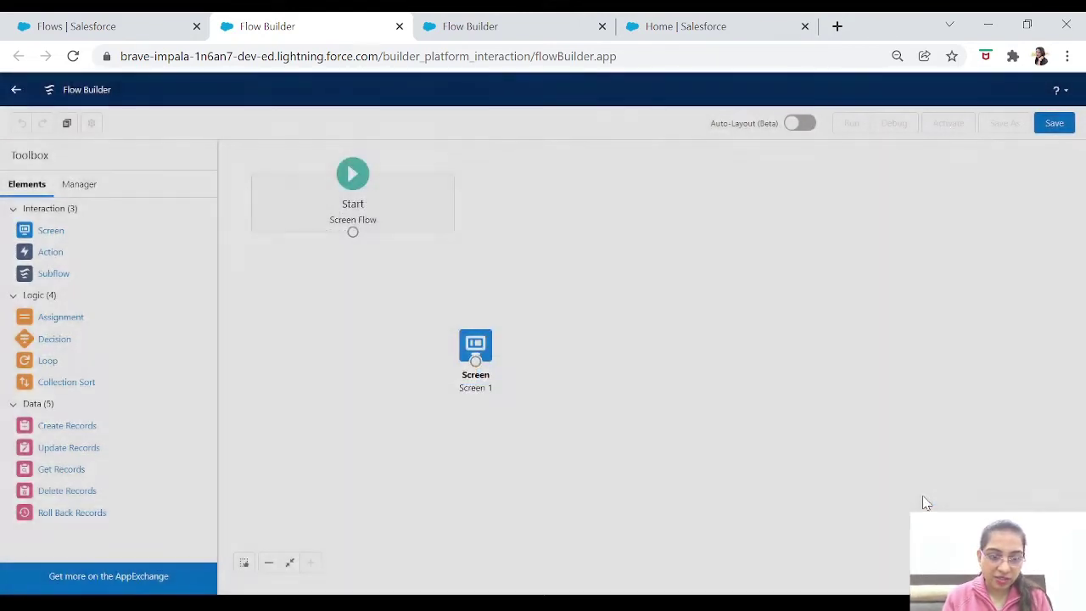
pyautogui.moveTo(476, 348); pyautogui.dragTo(502, 283)
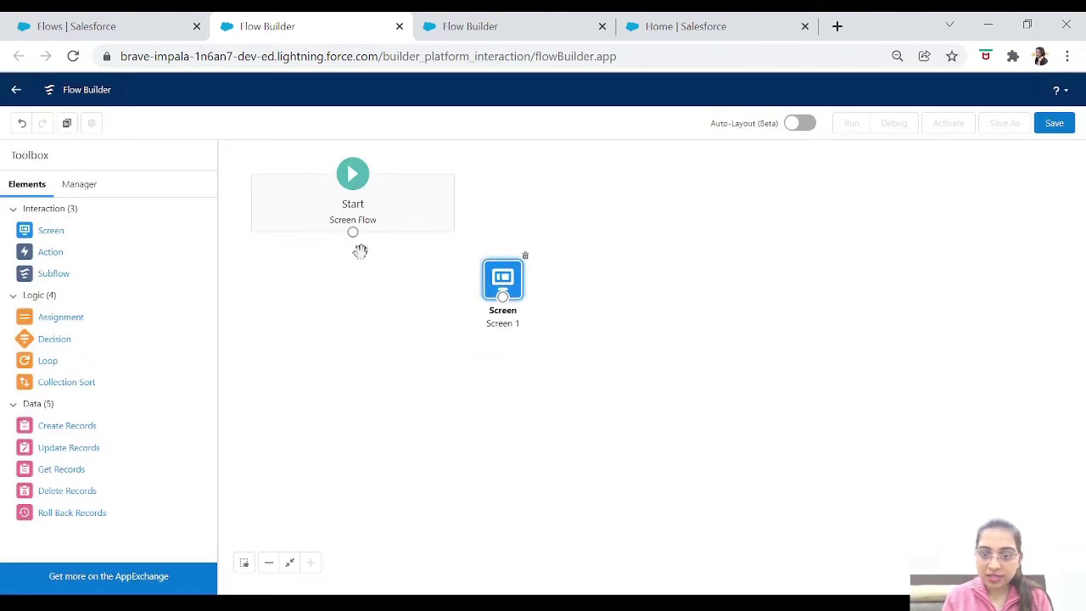
pyautogui.moveTo(352, 236); pyautogui.dragTo(504, 293)
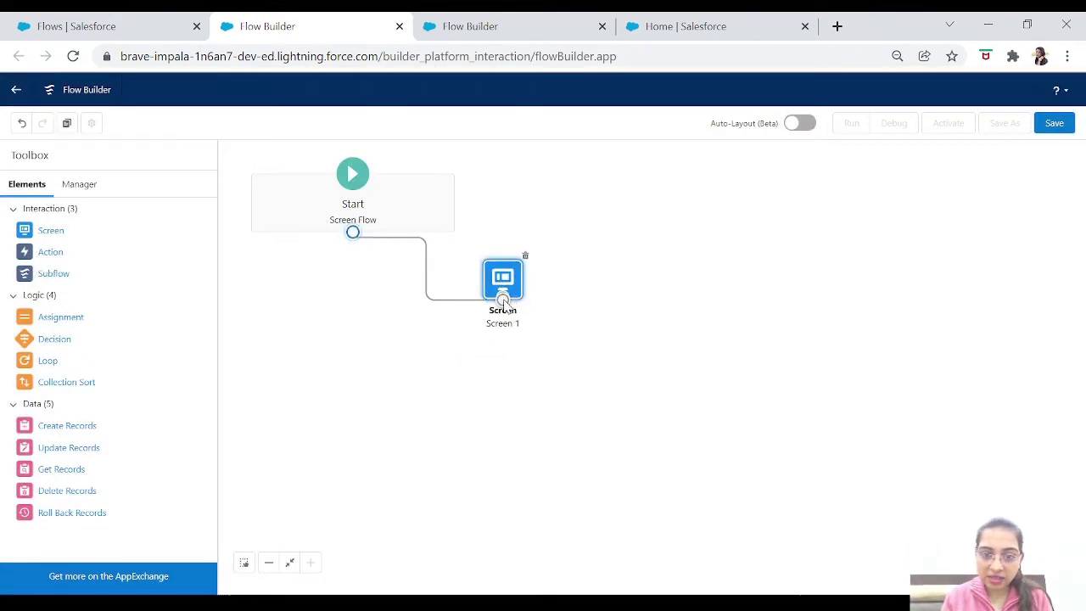
pyautogui.click(1054, 123)
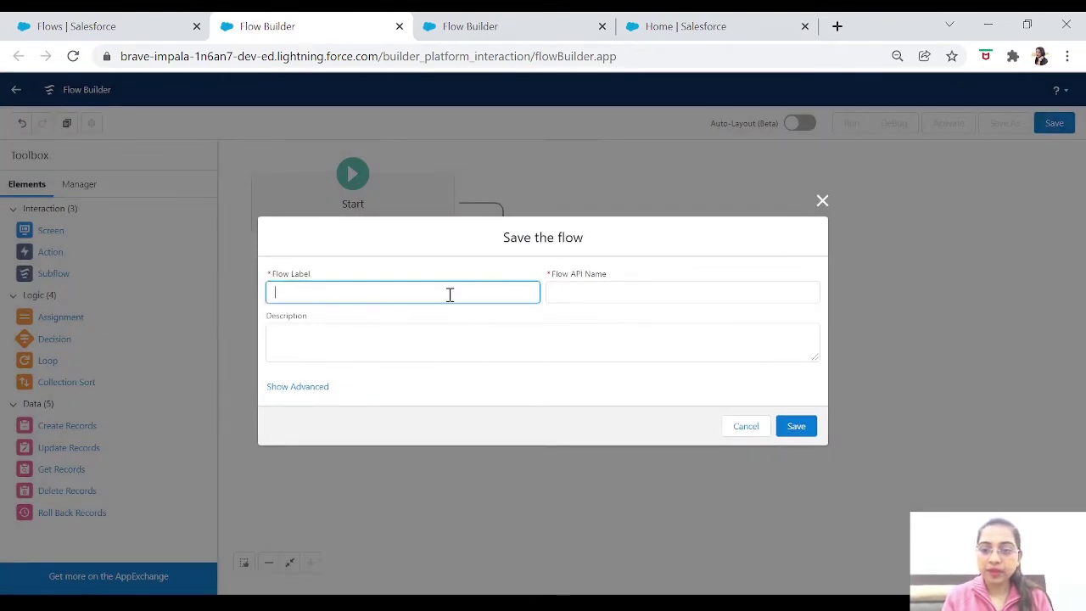
# Save the flow as 'Multiple Section Example' with API name Multiple_Section_Example.
pyautogui.write('Multiple ')
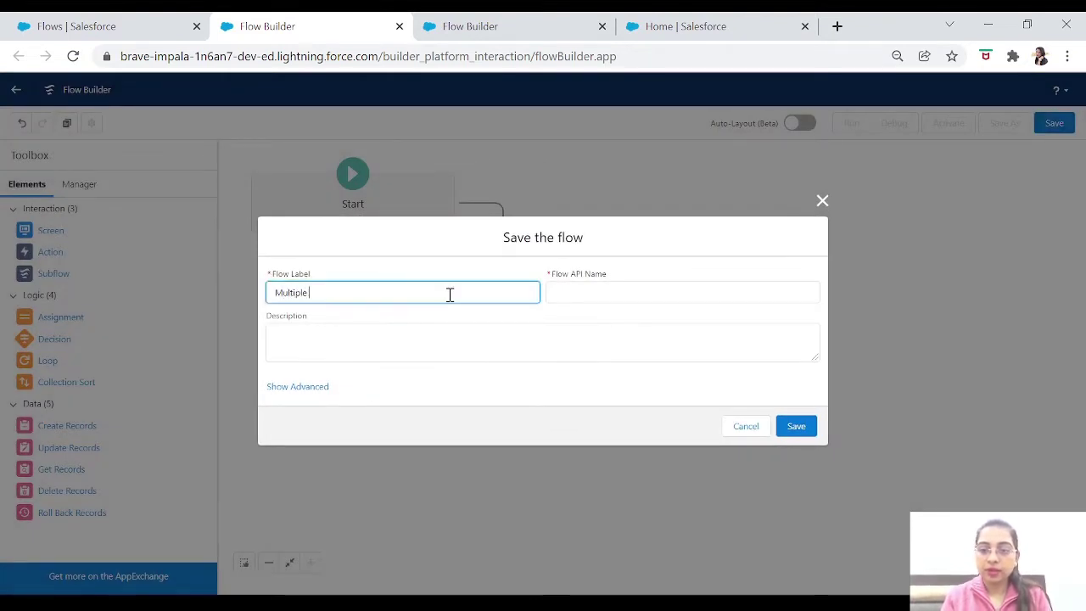
pyautogui.write('Setion ')
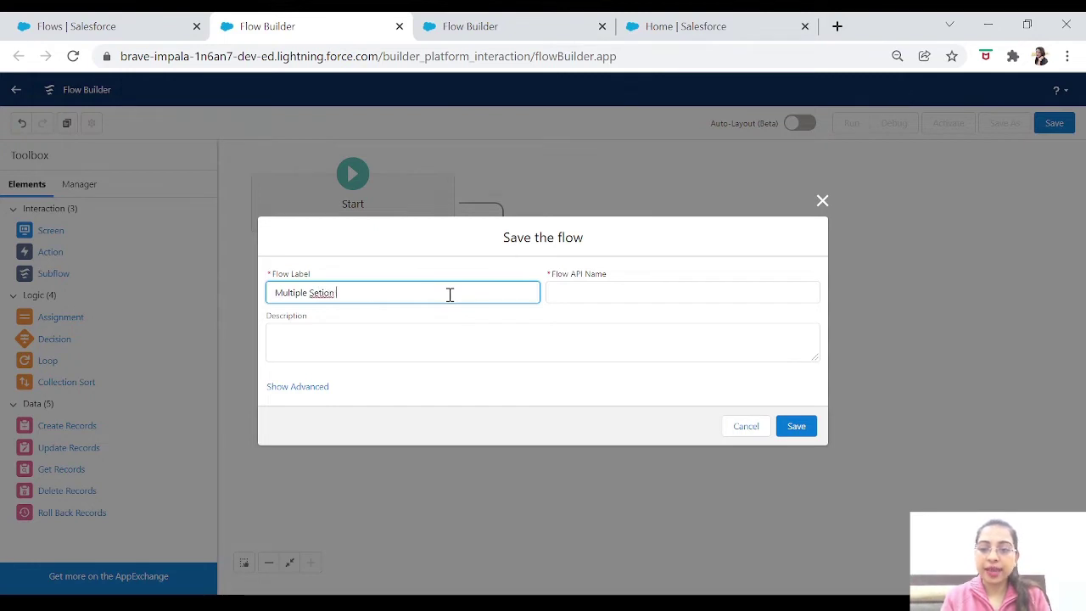
pyautogui.press('BackSpace')
pyautogui.press('BackSpace')
pyautogui.press('BackSpace')
pyautogui.press('BackSpace')
pyautogui.press('BackSpace')
pyautogui.write('ction Ex')
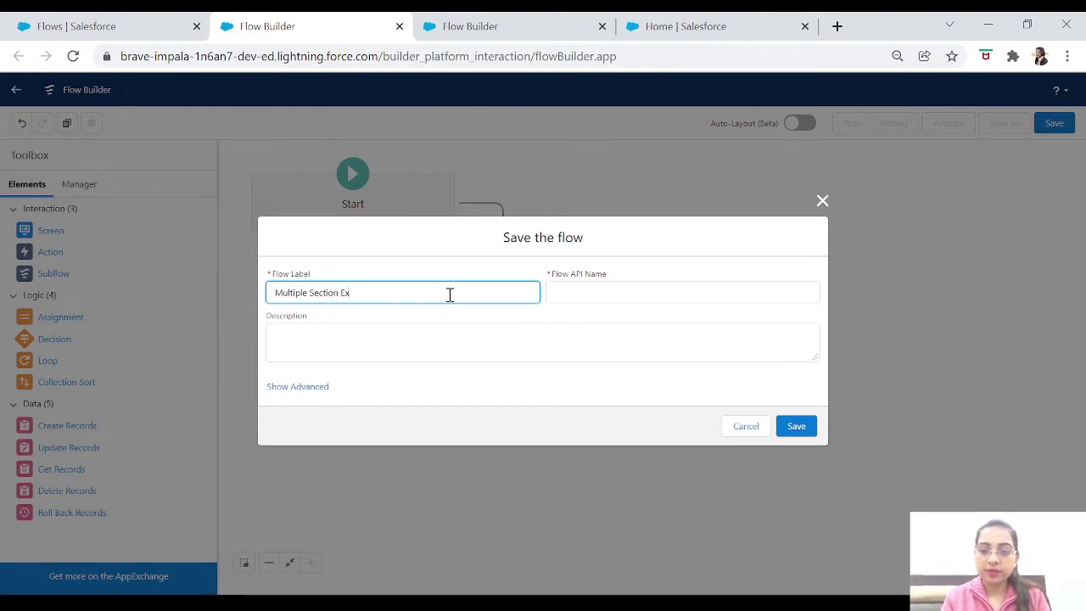
pyautogui.press('Tab')
pyautogui.click(450, 295)
pyautogui.write('ample')
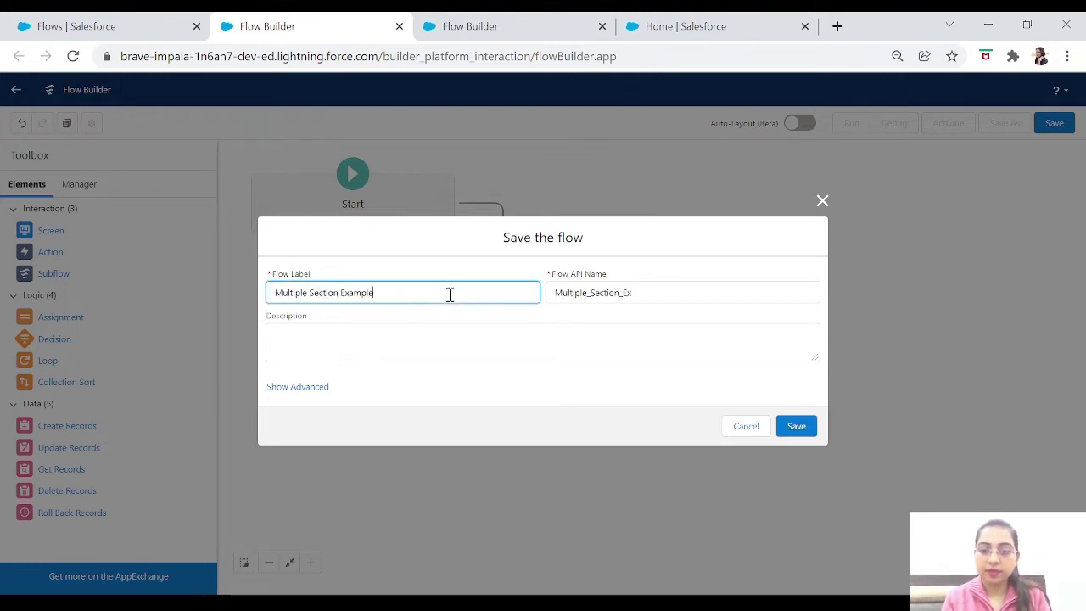
pyautogui.press('Tab')
pyautogui.press('End')
pyautogui.write('ample')
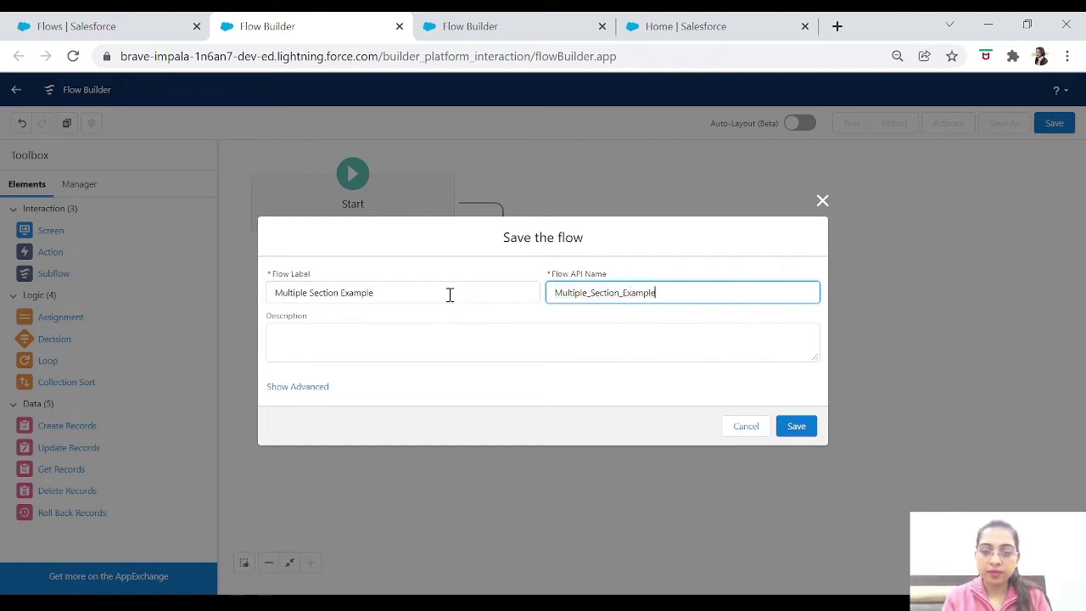
pyautogui.press('Tab')
pyautogui.click(790, 426)
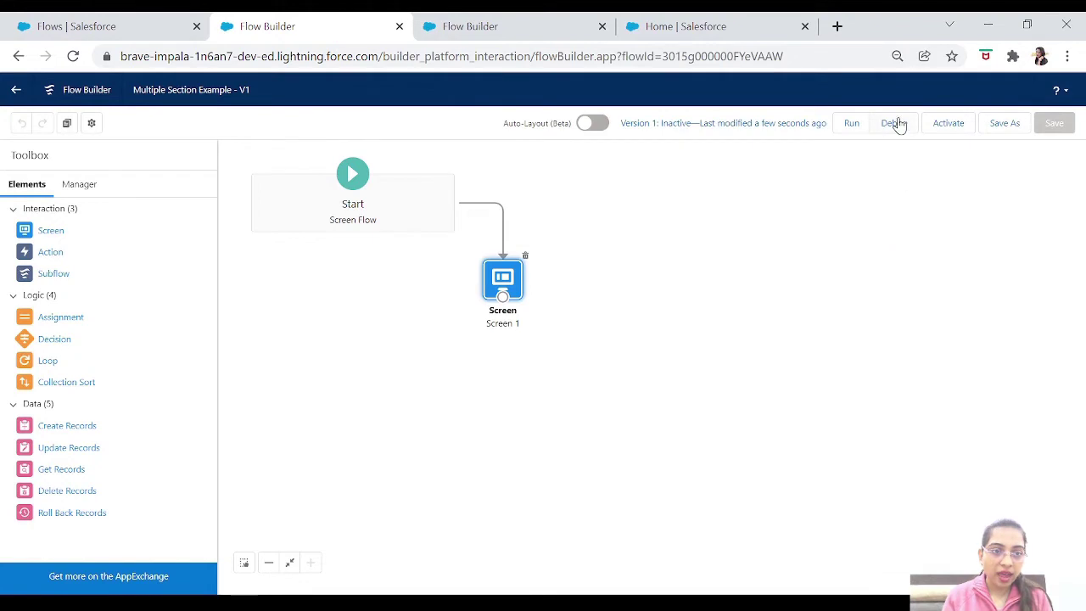
# Run the flow in Debug mode to preview the Name, Date and Empty Section screen, then return to the canvas.
pyautogui.click(895, 123)
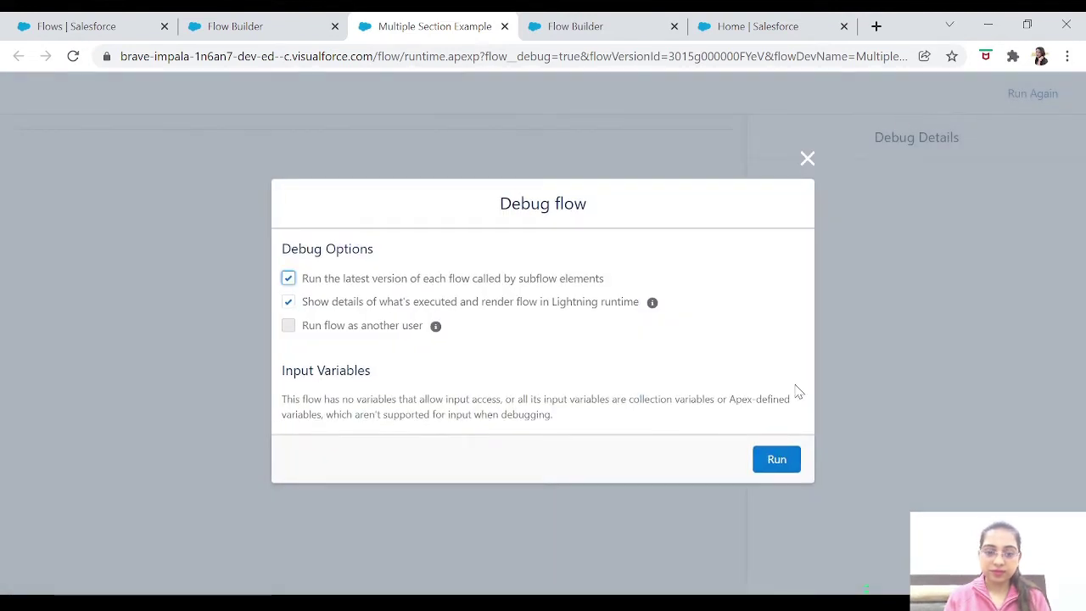
pyautogui.click(777, 465)
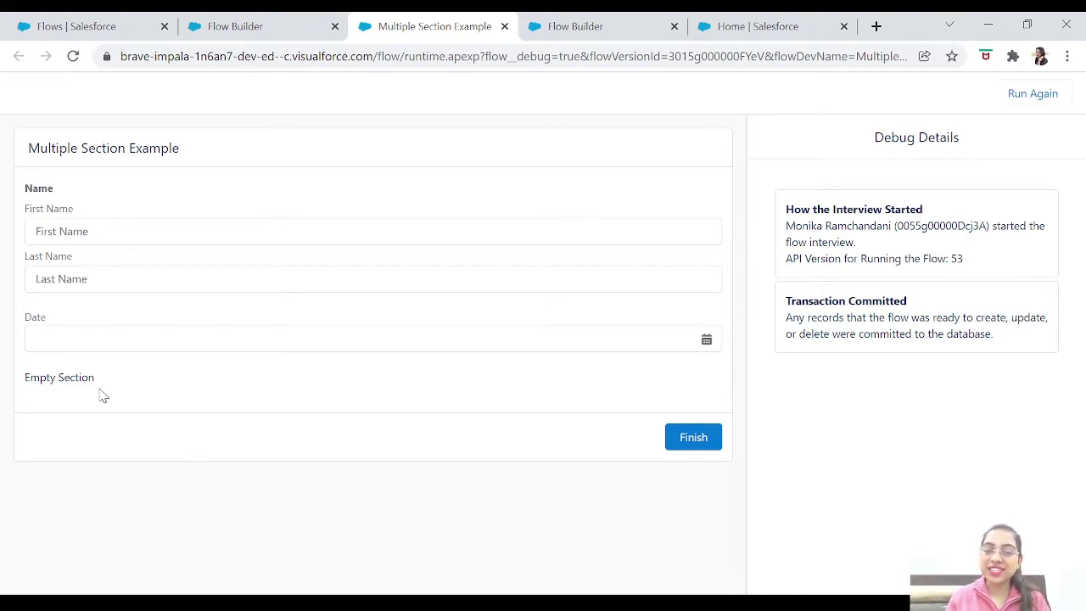
pyautogui.click(266, 31)
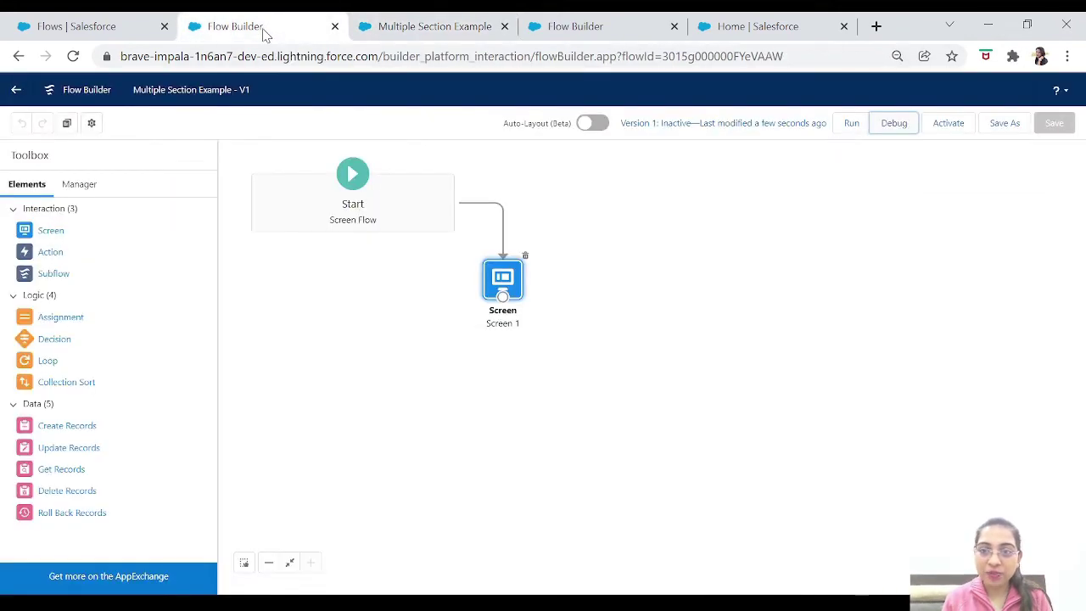
# Reopen Screen 1 in Edit Screen and compare its sections with the debug preview tab.
pyautogui.doubleClick(502, 273)
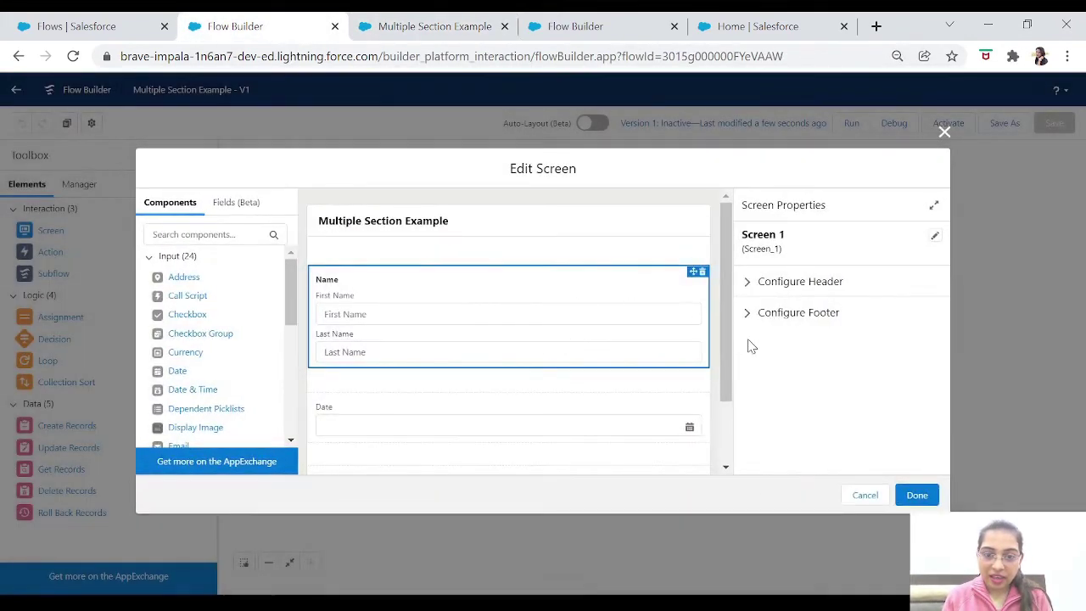
pyautogui.moveTo(728, 373); pyautogui.dragTo(725, 453)
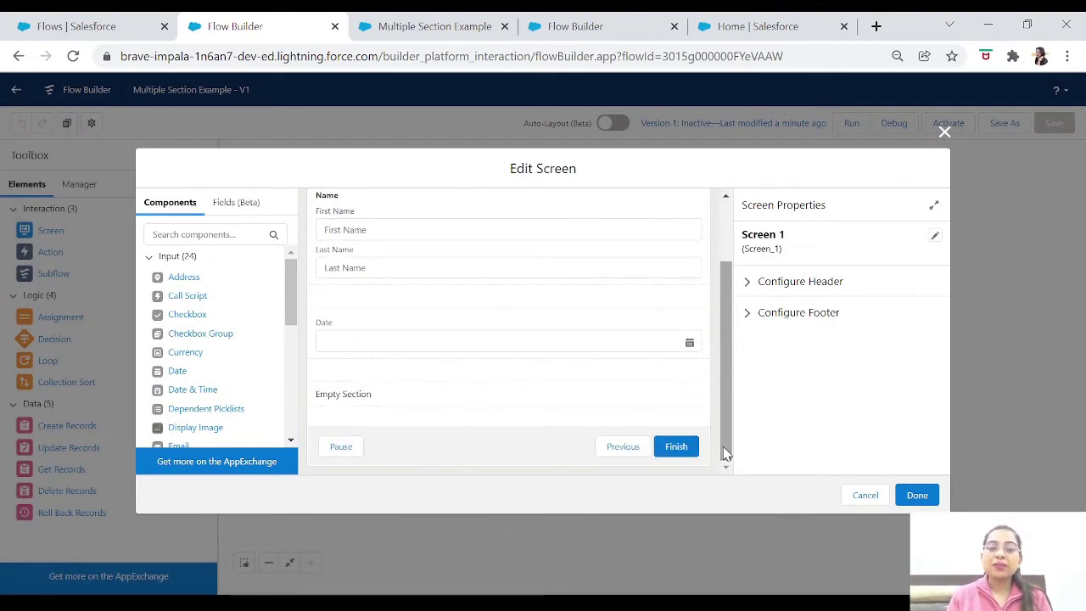
pyautogui.click(443, 28)
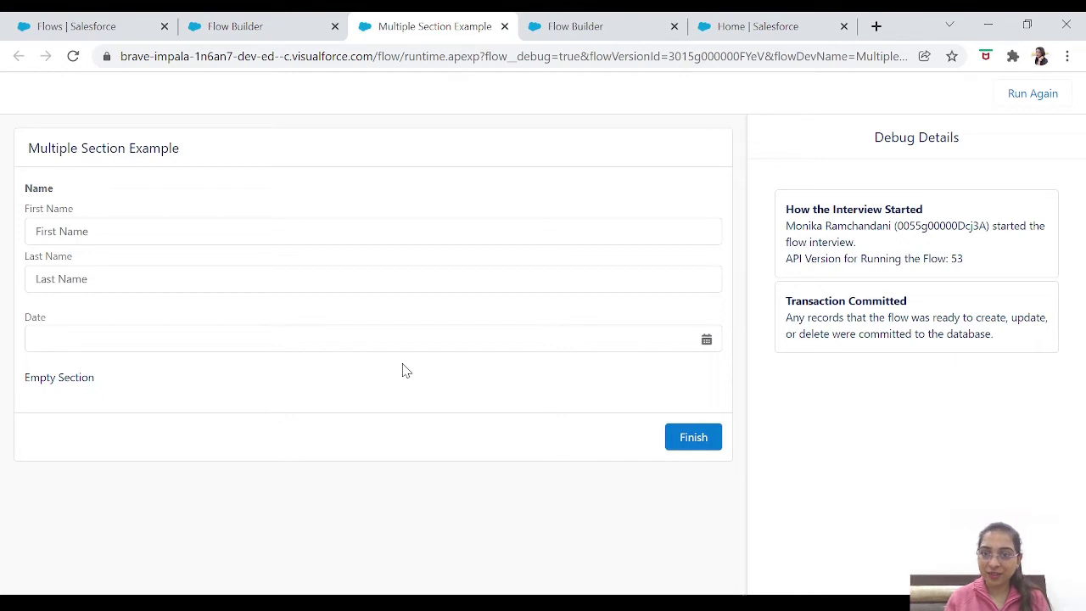
pyautogui.click(279, 38)
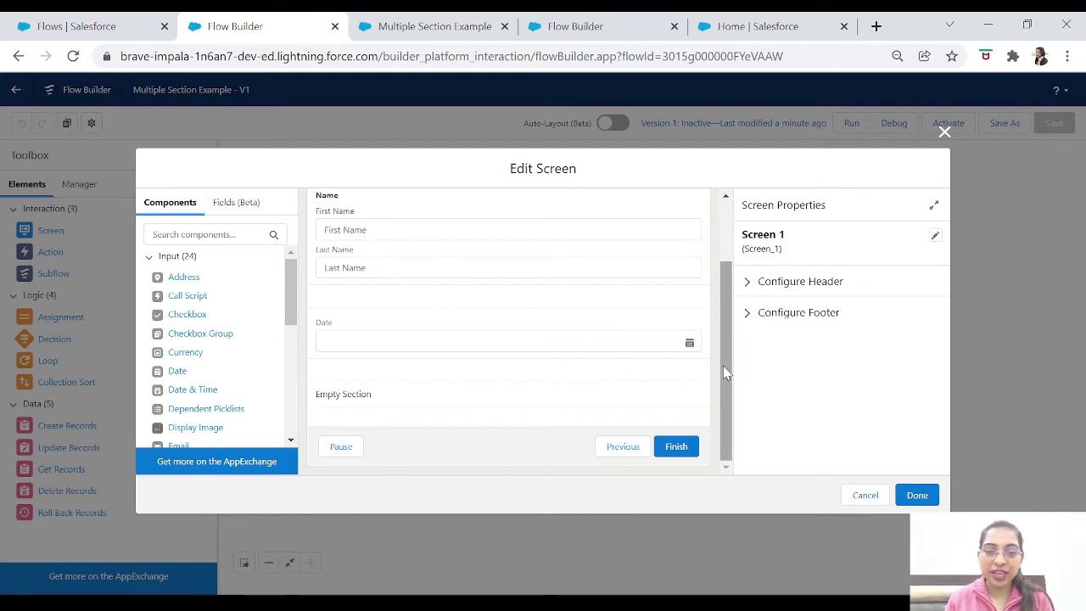
pyautogui.moveTo(723, 366); pyautogui.dragTo(750, 418)
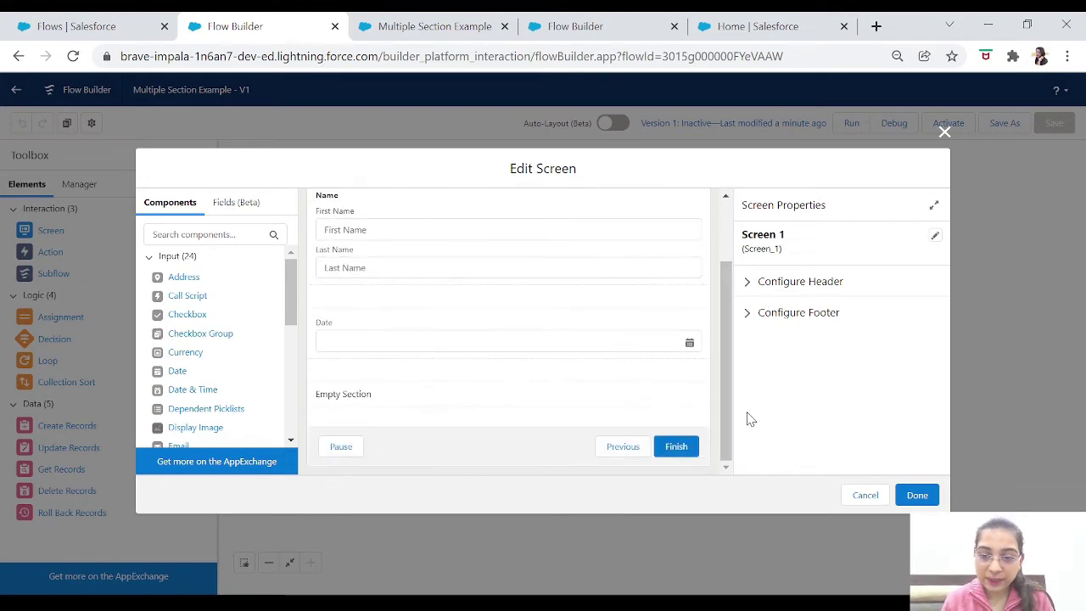
# Add three columns to the bottom section, giving four columns at 3 of 12 each.
pyautogui.click(845, 279)
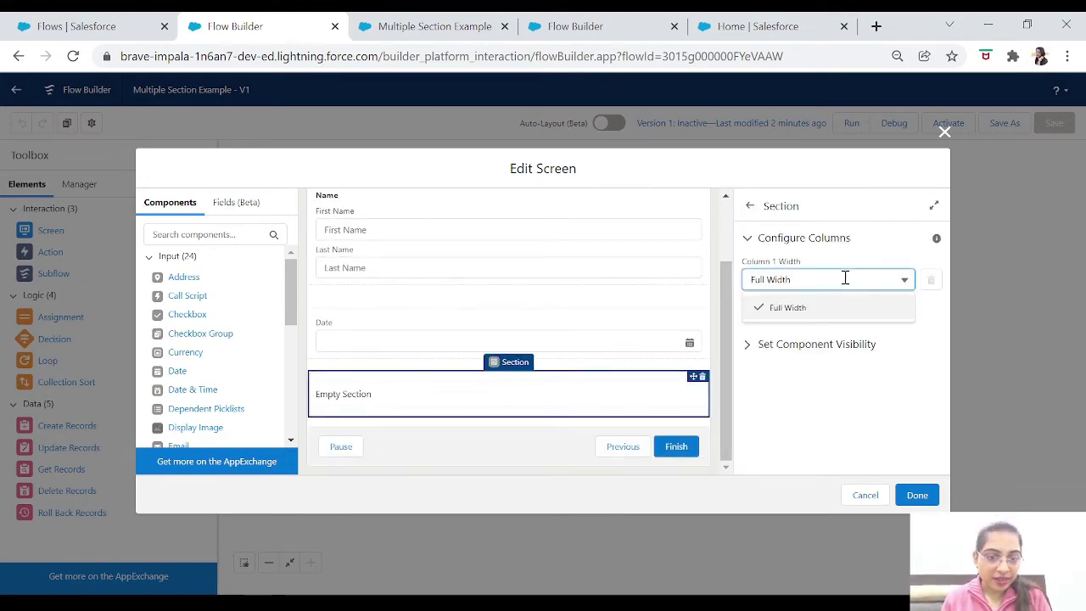
pyautogui.click(824, 306)
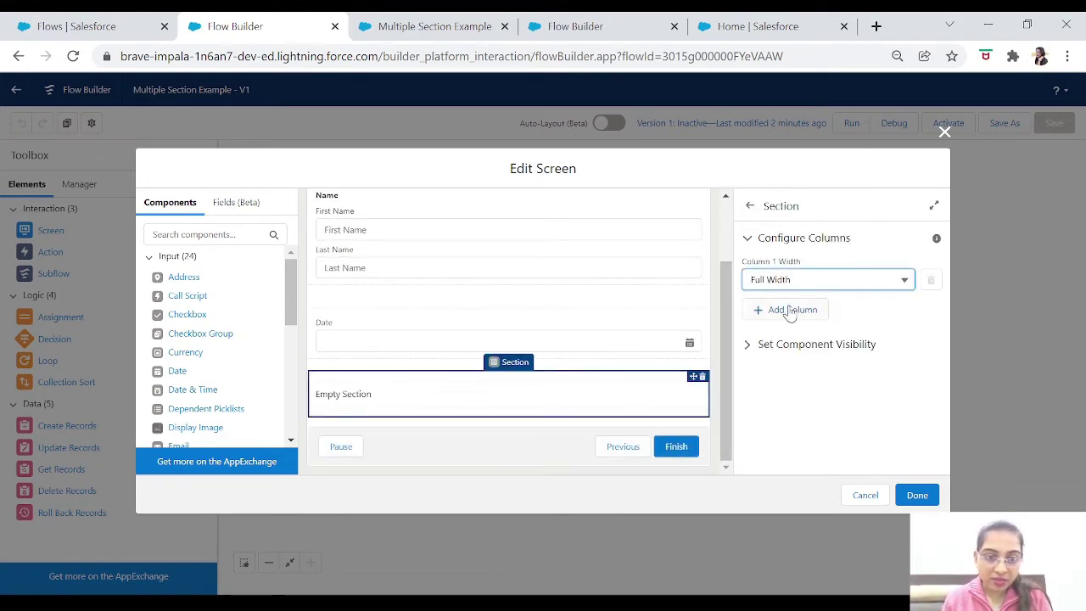
pyautogui.click(789, 311)
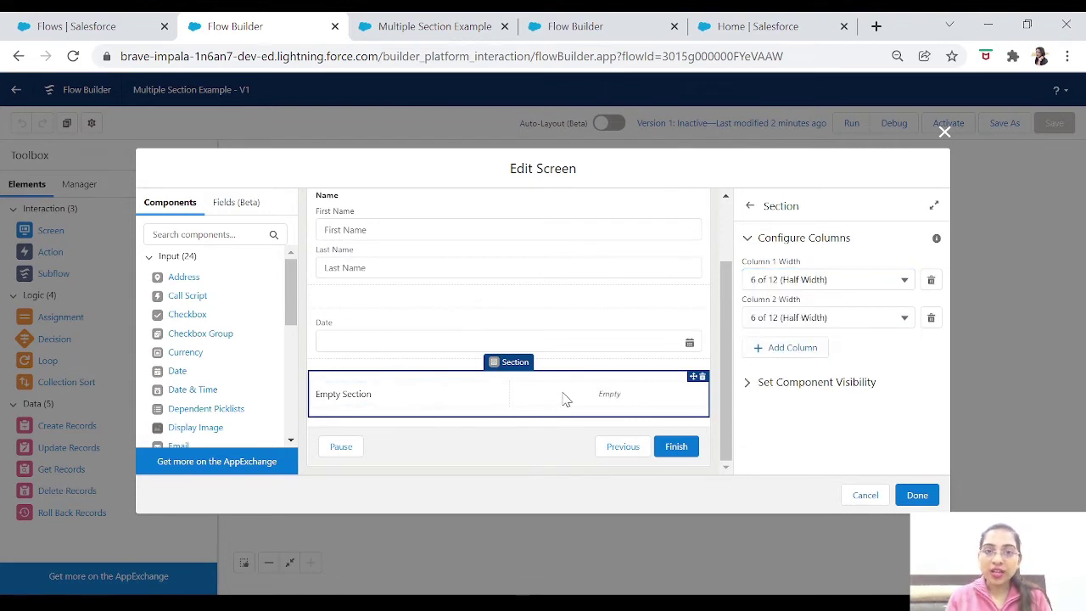
pyautogui.click(787, 348)
pyautogui.click(787, 387)
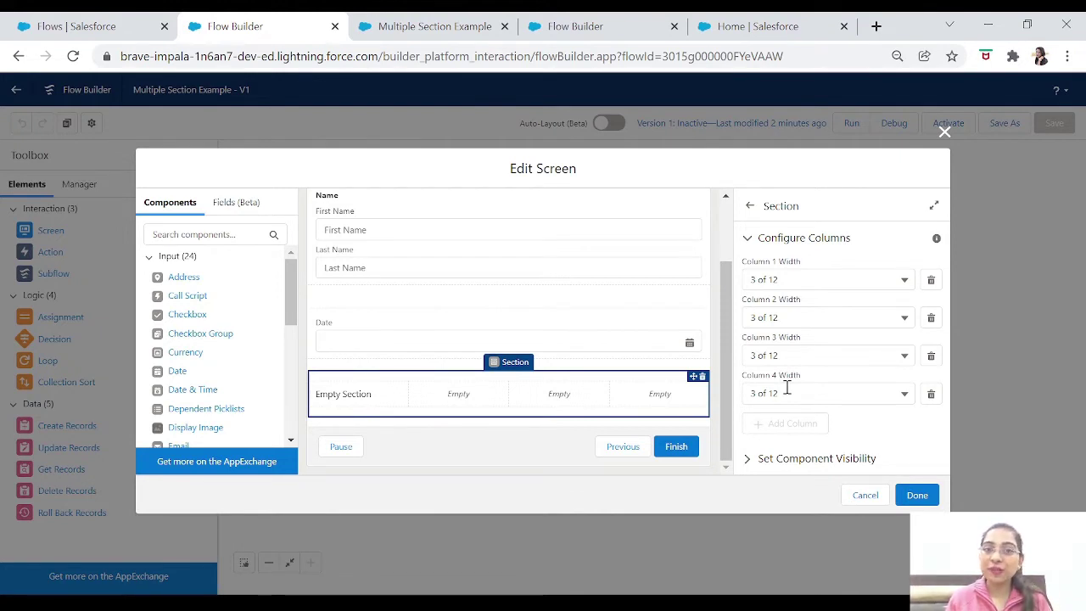
pyautogui.click(360, 400)
pyautogui.click(452, 400)
pyautogui.click(346, 403)
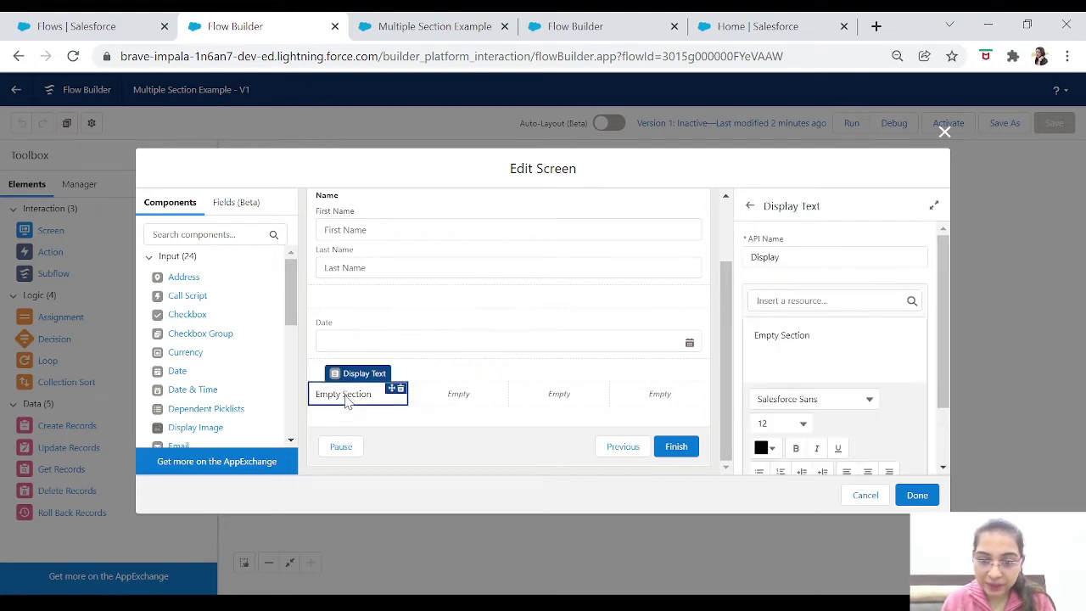
# Drag a Text input component into each of the bottom section's four columns.
pyautogui.click(210, 234)
pyautogui.write('text')
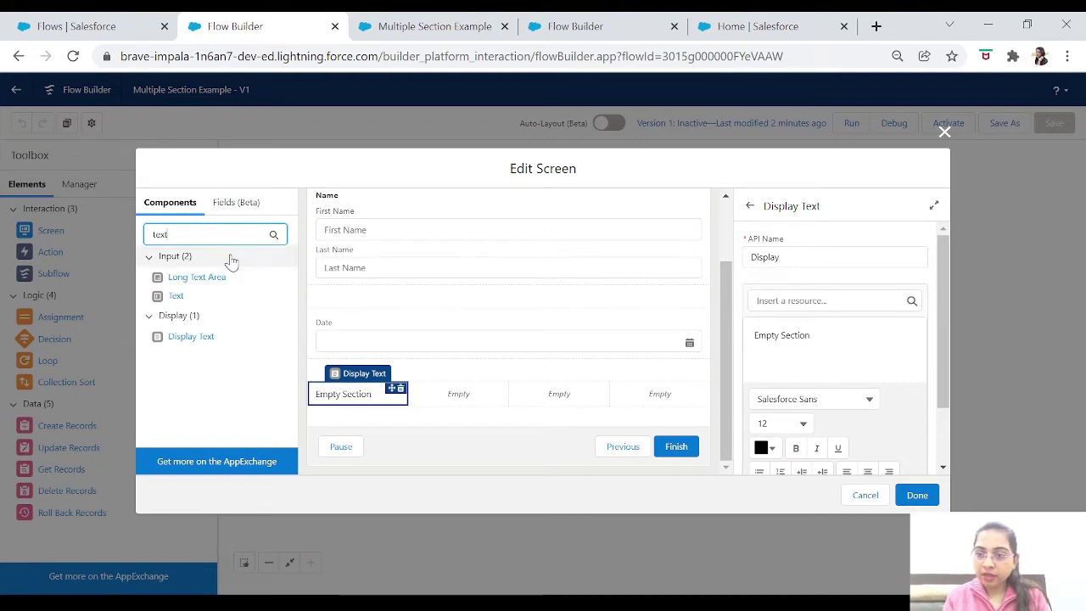
pyautogui.moveTo(175, 296); pyautogui.dragTo(334, 397)
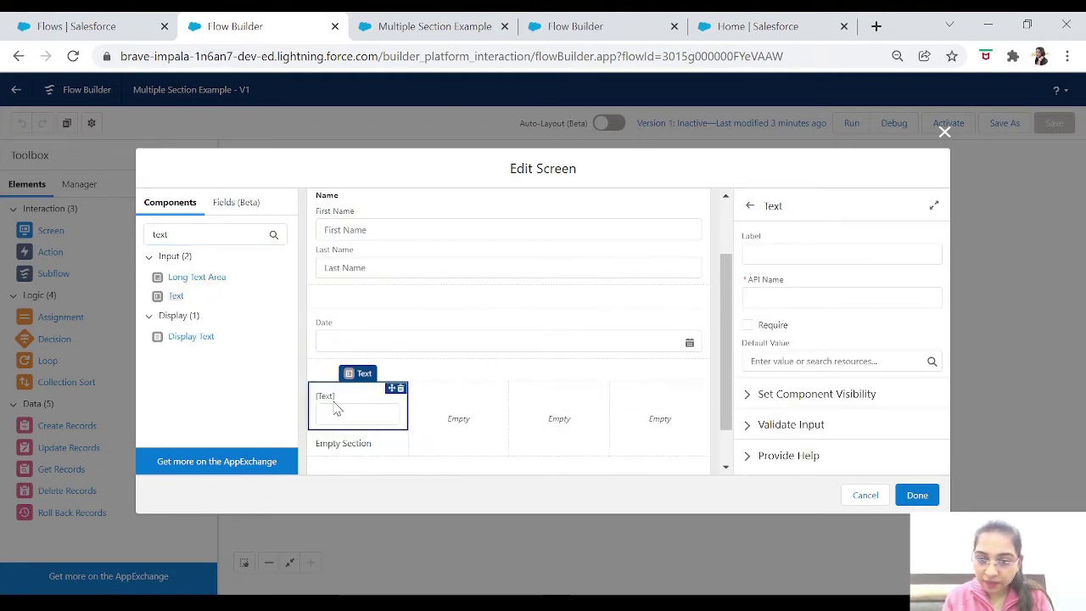
pyautogui.moveTo(176, 296); pyautogui.dragTo(435, 415)
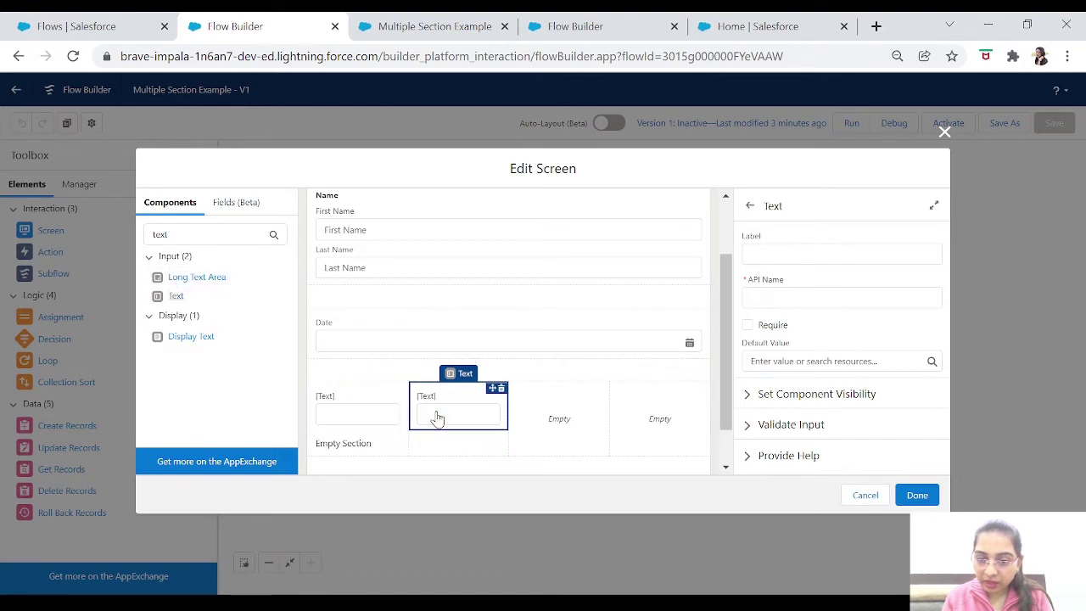
pyautogui.moveTo(176, 299); pyautogui.dragTo(555, 416)
pyautogui.moveTo(175, 301); pyautogui.dragTo(640, 412)
pyautogui.click(366, 407)
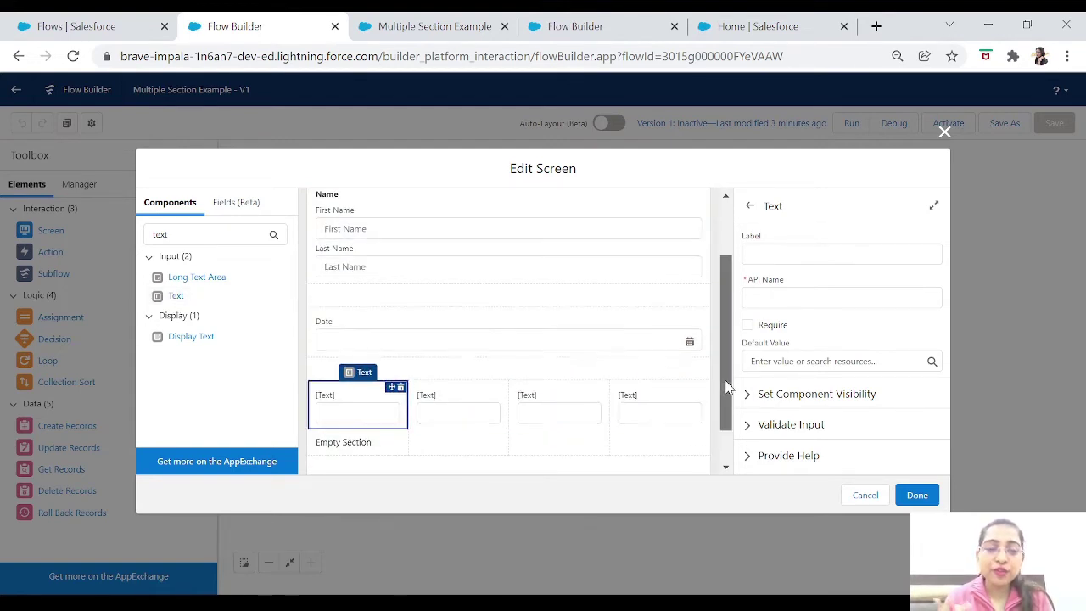
pyautogui.moveTo(726, 382)
pyautogui.mouseDown()
pyautogui.moveTo(723, 357)
pyautogui.moveTo(726, 371)
pyautogui.mouseUp()
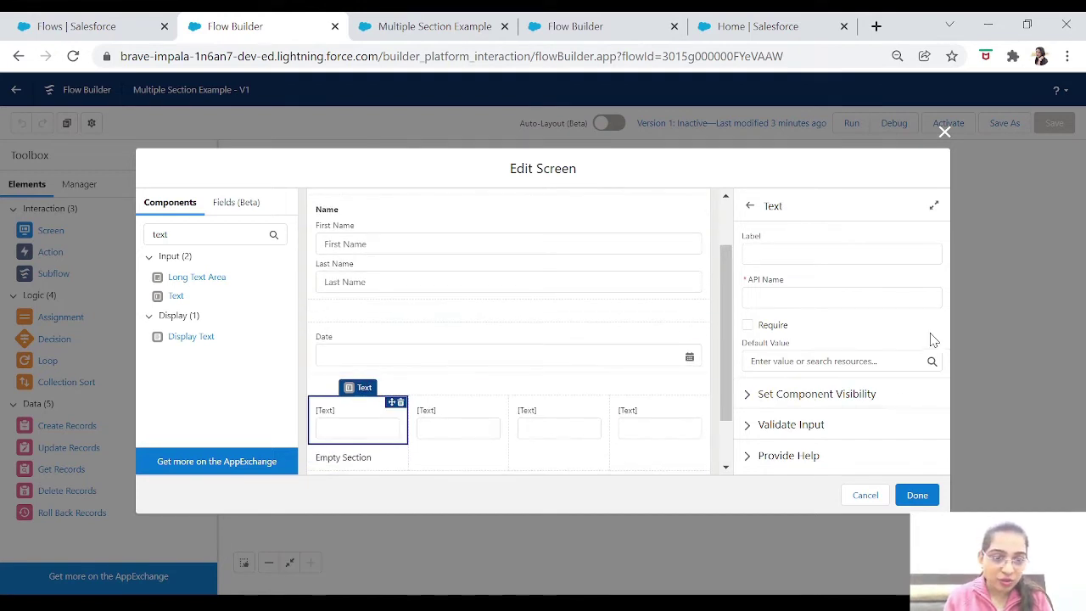
# Label the first two column fields Weight and Rate.
pyautogui.click(809, 256)
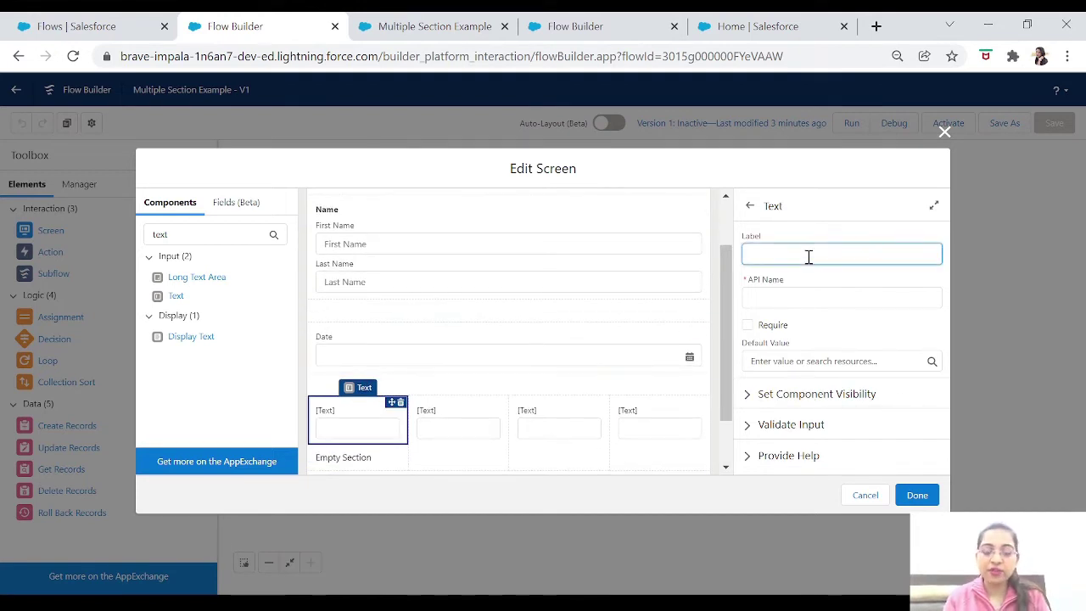
pyautogui.write('Amoun')
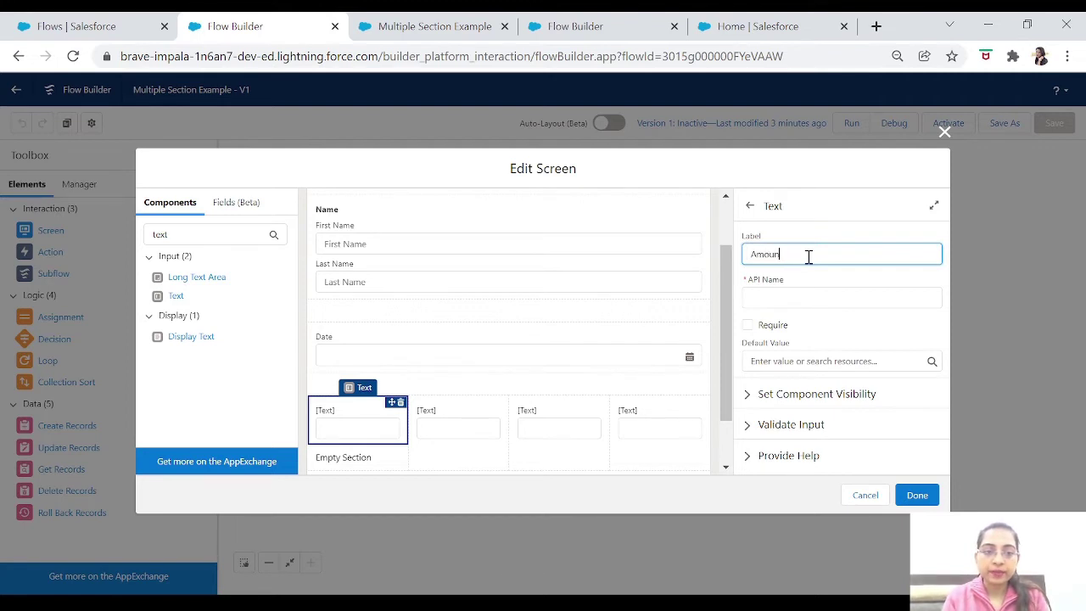
pyautogui.write('We')
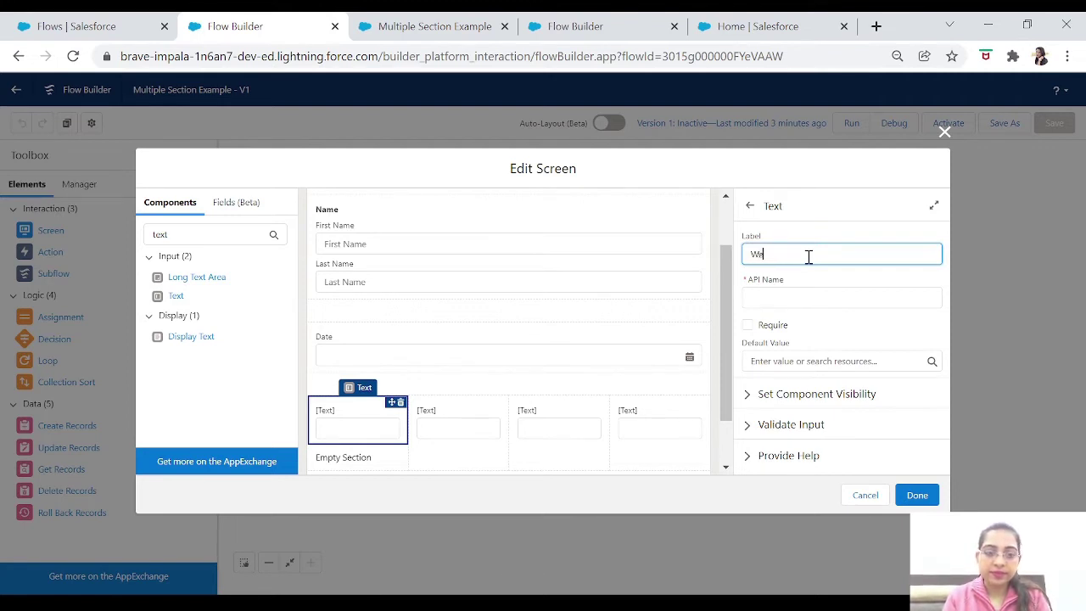
pyautogui.write('ight')
pyautogui.press('Tab')
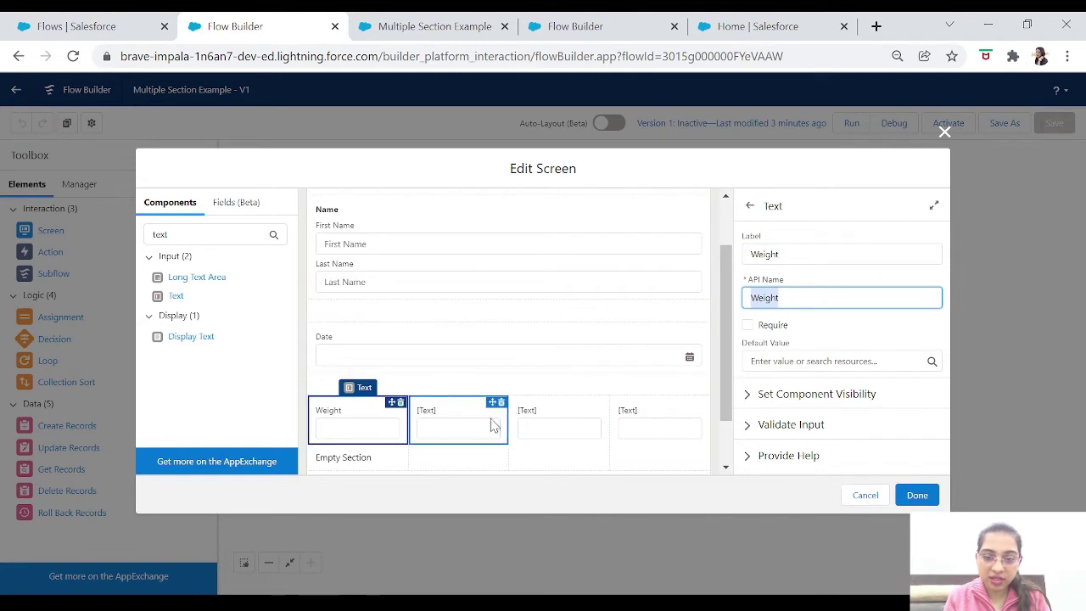
pyautogui.click(492, 424)
pyautogui.click(775, 252)
pyautogui.write('R')
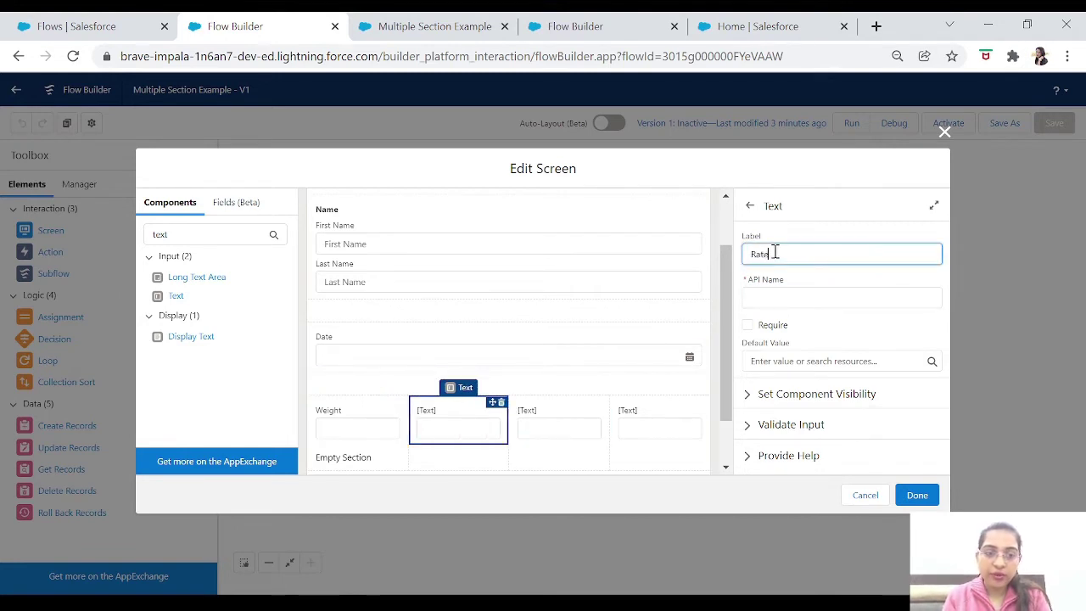
pyautogui.write('ate')
pyautogui.press('Tab')
# Label the third and fourth column fields Qty and Amount.
pyautogui.click(582, 416)
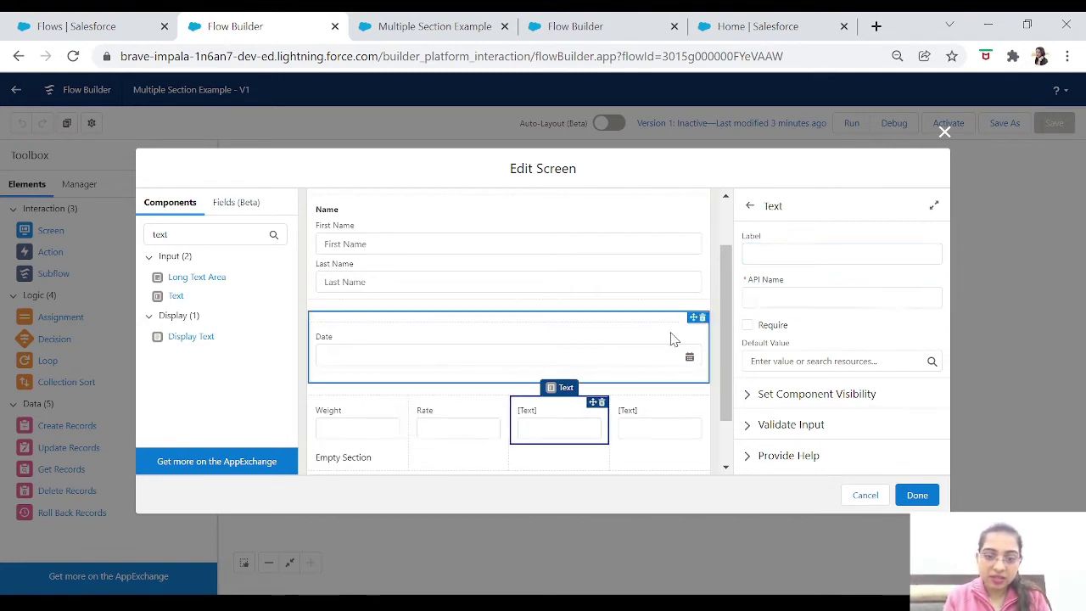
pyautogui.click(805, 252)
pyautogui.write('Qty')
pyautogui.press('Tab')
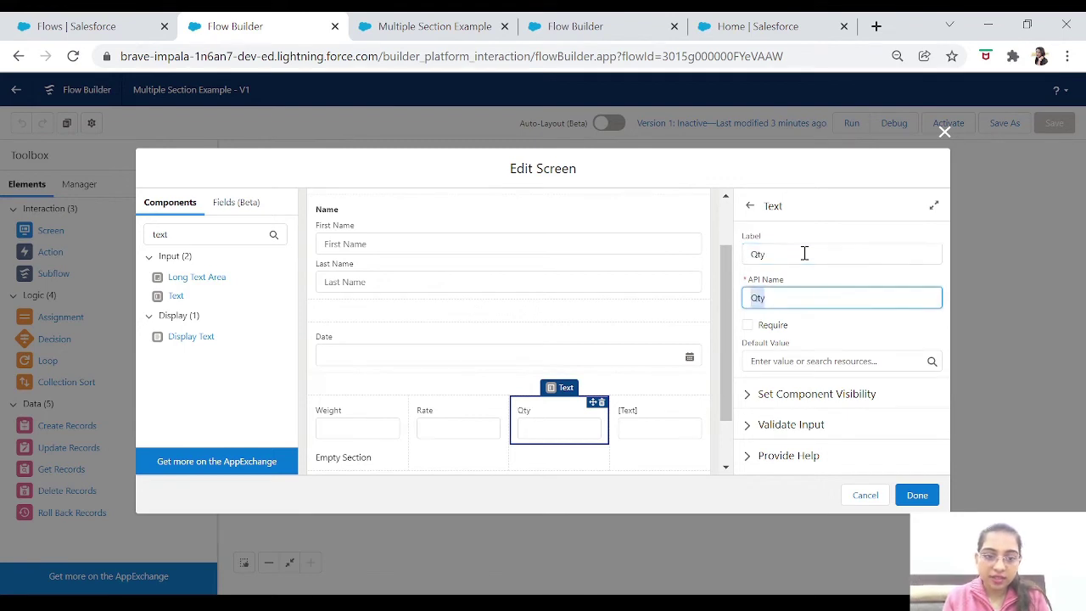
pyautogui.click(656, 409)
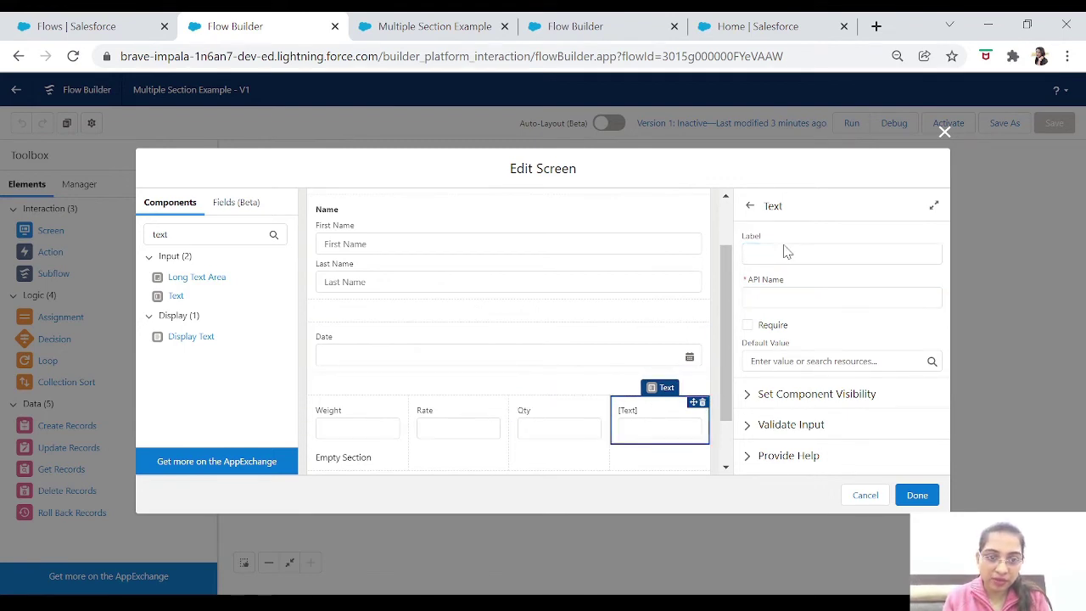
pyautogui.click(783, 254)
pyautogui.write('Amount')
pyautogui.press('Tab')
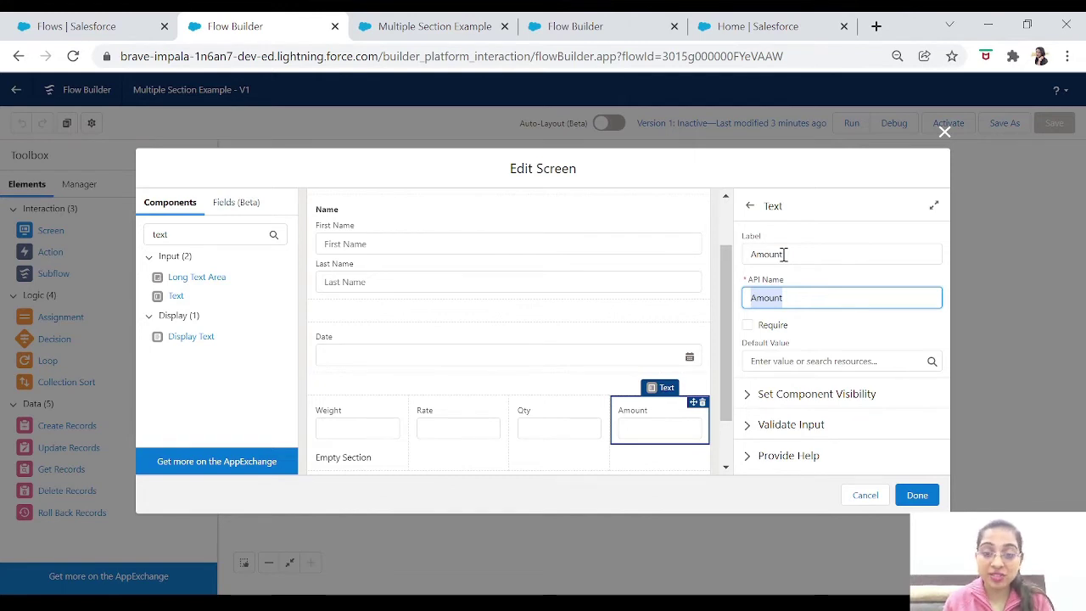
# Delete the Empty Section placeholder display text.
pyautogui.click(365, 458)
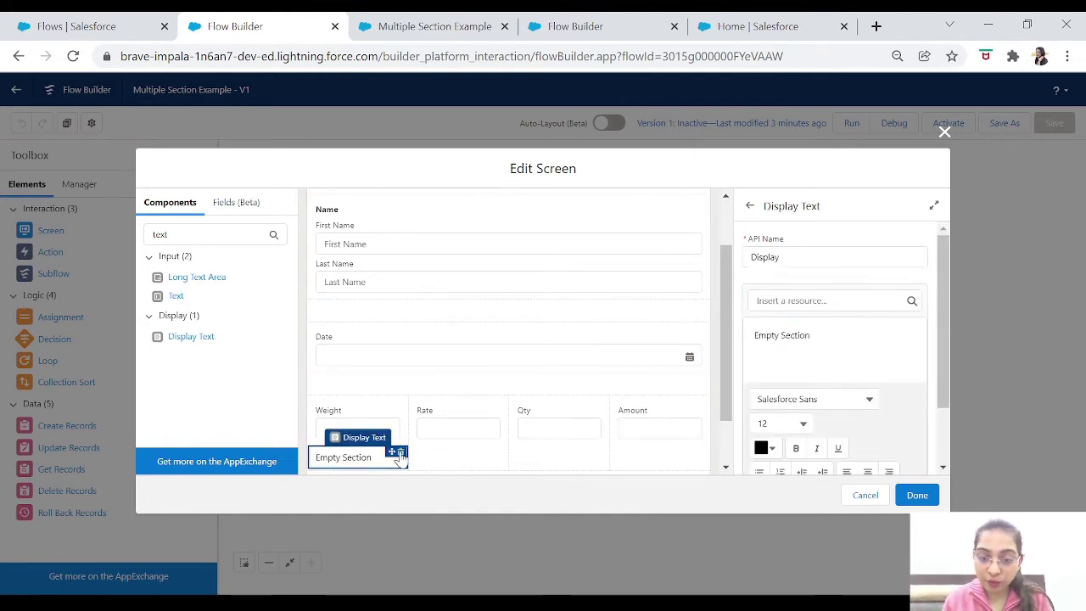
pyautogui.click(400, 454)
pyautogui.click(653, 369)
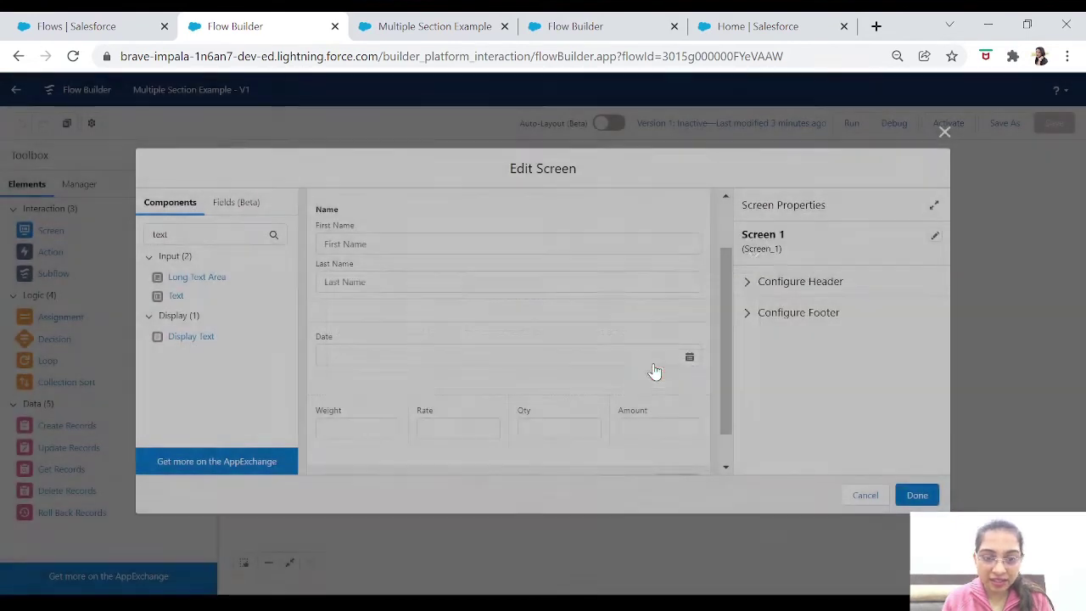
pyautogui.moveTo(722, 356); pyautogui.dragTo(736, 440)
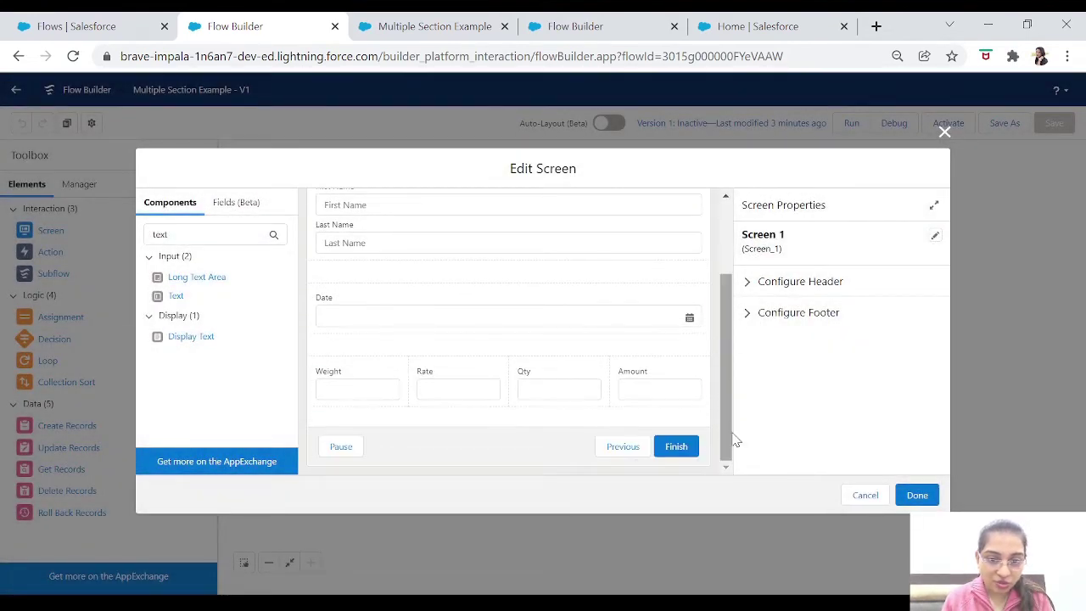
# Close the screen editor, save the flow and start a new debug run.
pyautogui.click(916, 495)
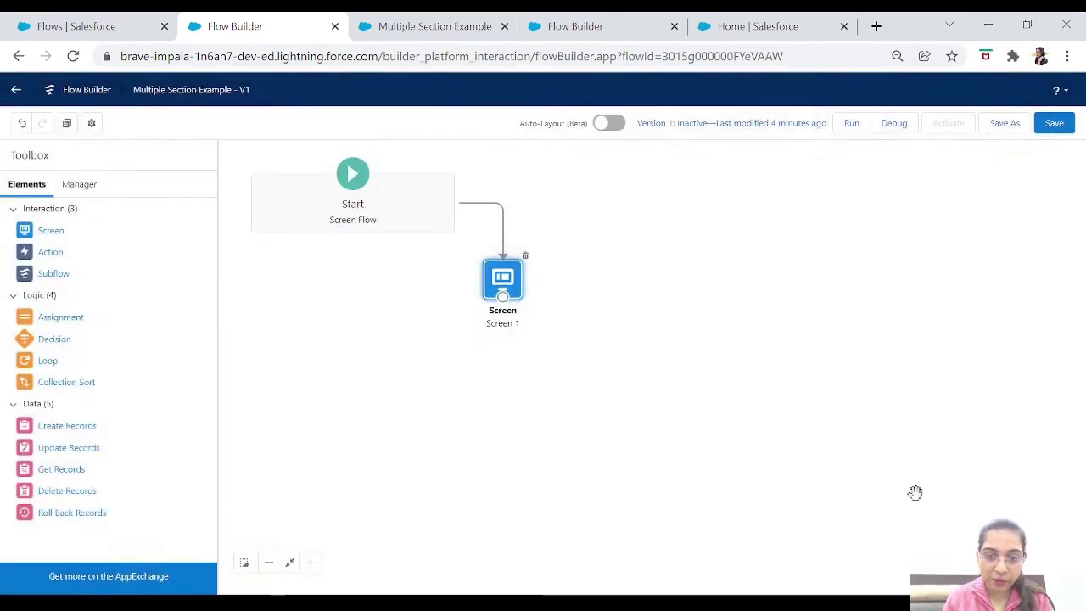
pyautogui.click(1054, 125)
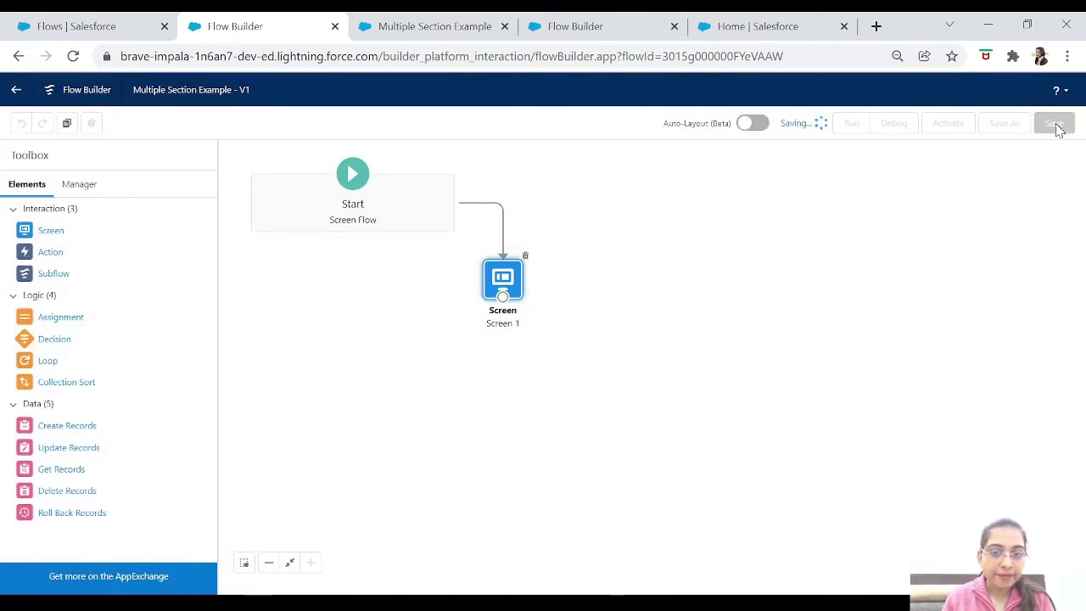
pyautogui.click(880, 131)
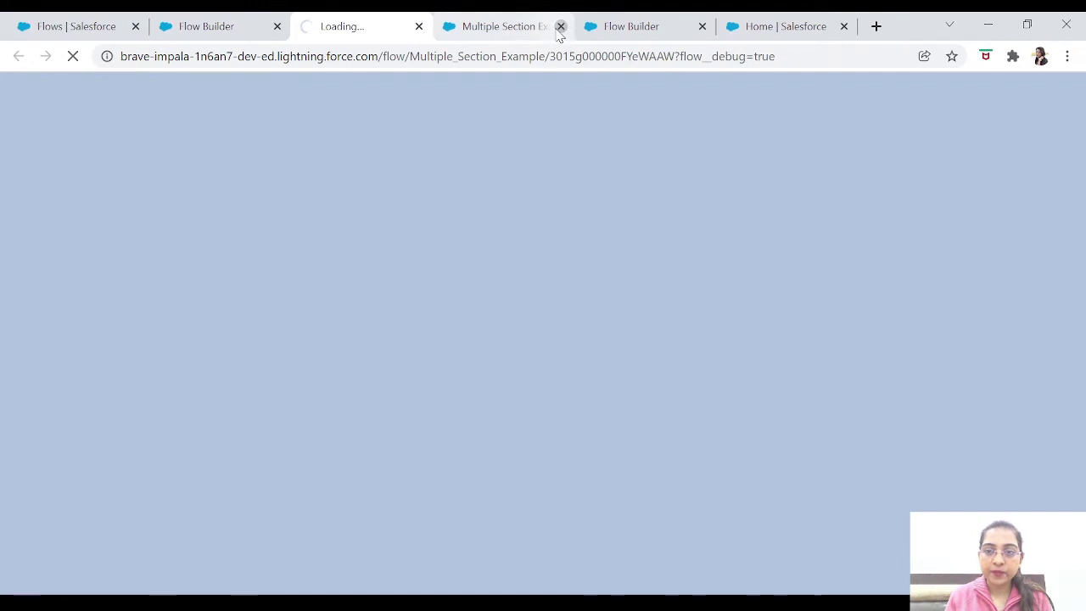
pyautogui.click(560, 27)
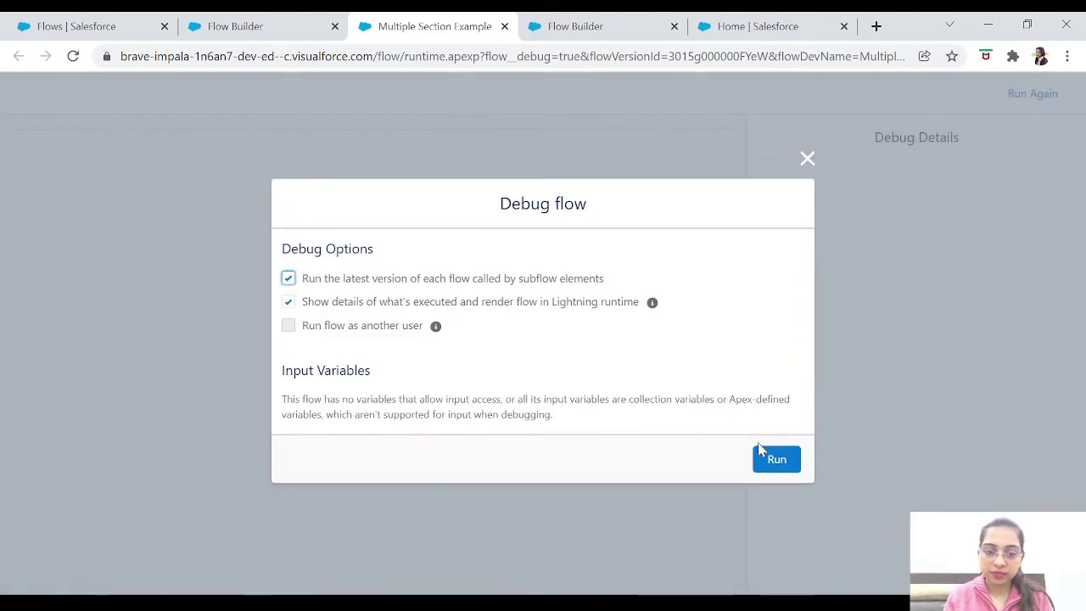
pyautogui.click(768, 459)
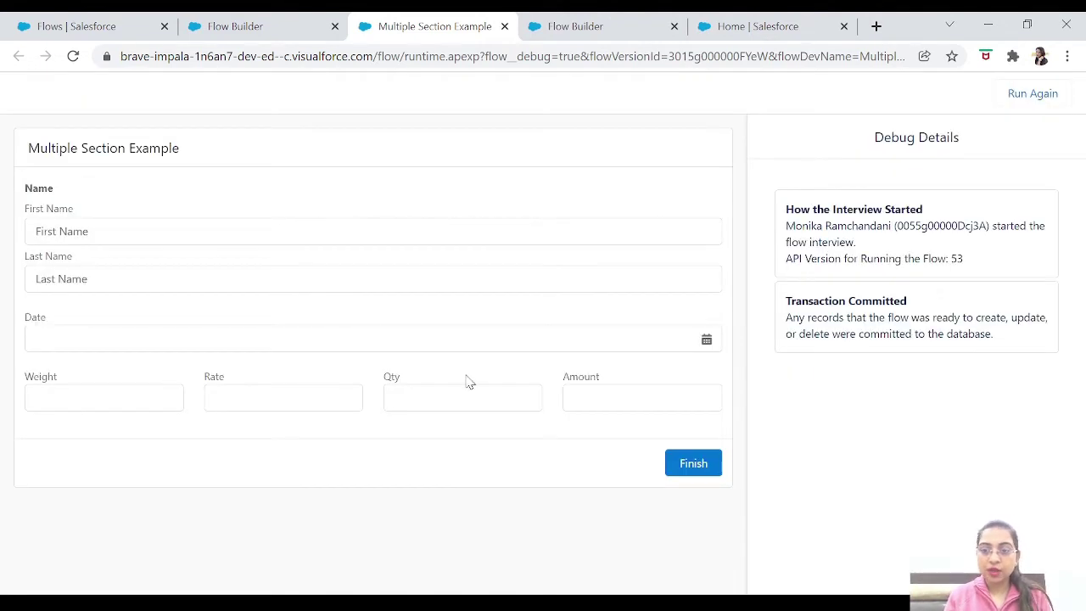
# Check the Weight, Rate, Qty and Amount row in the debug run, then return to the canvas.
pyautogui.click(113, 401)
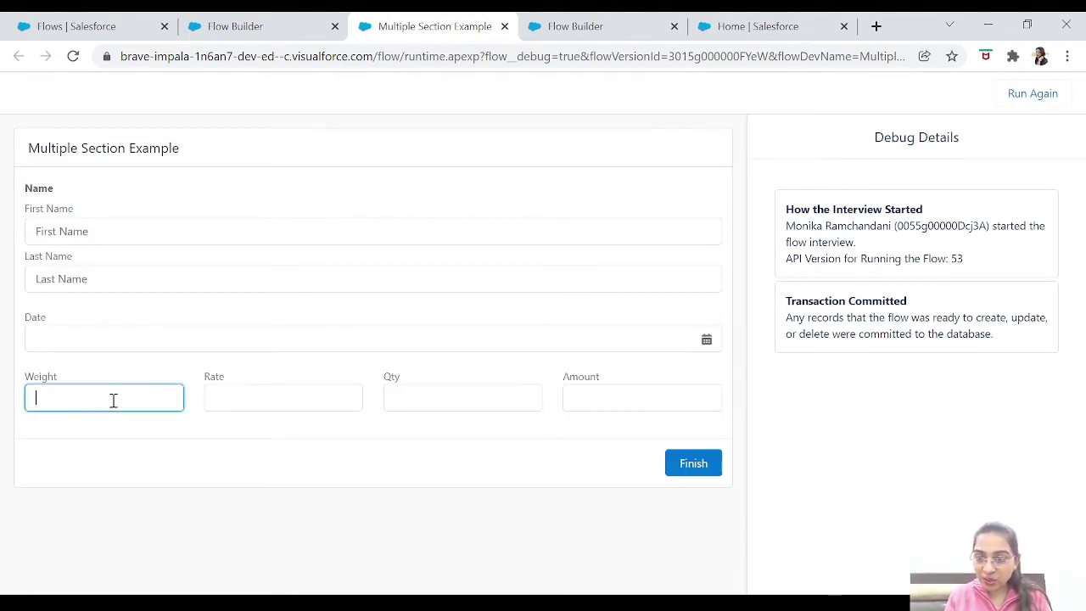
pyautogui.click(357, 404)
pyautogui.click(516, 396)
pyautogui.click(654, 396)
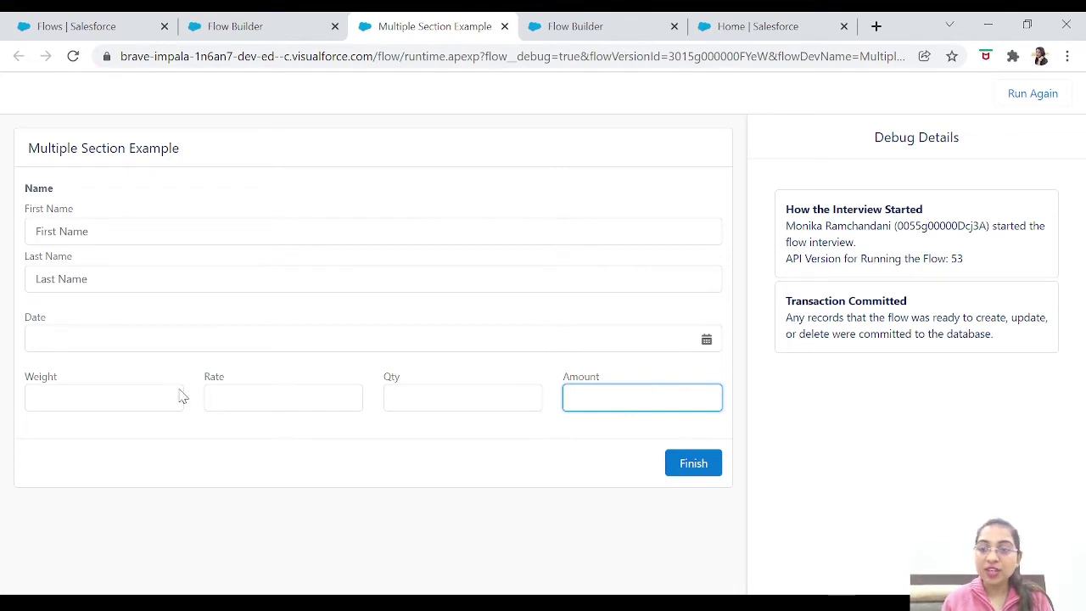
pyautogui.click(147, 391)
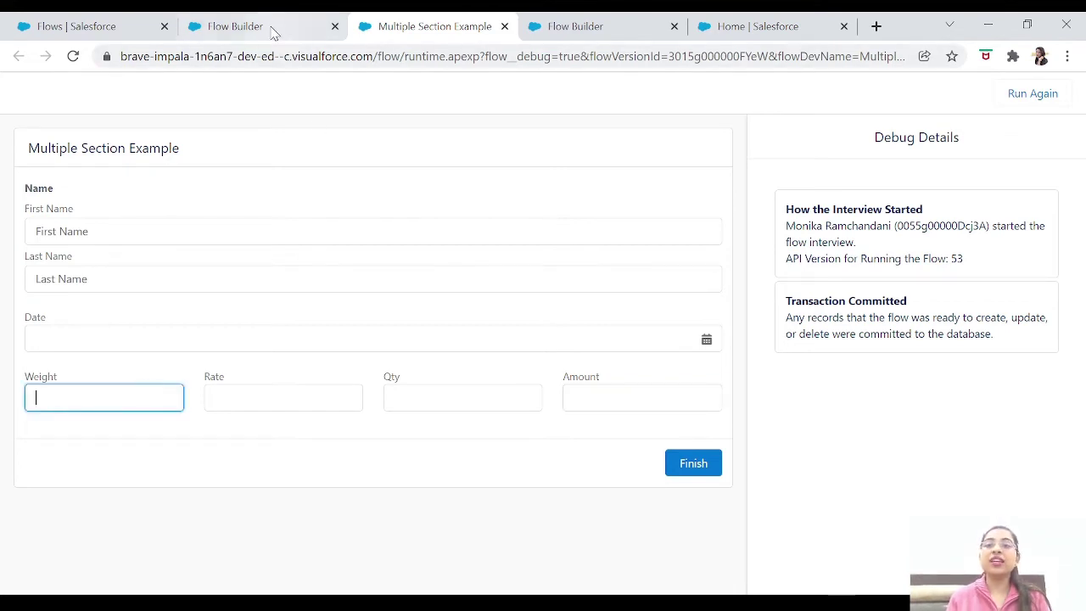
pyautogui.click(274, 32)
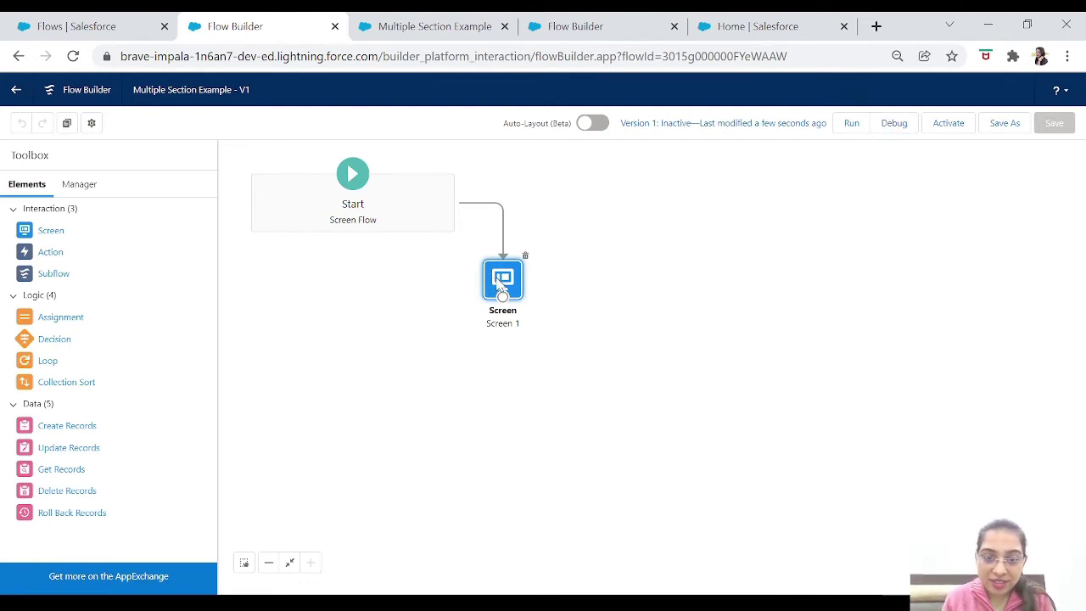
# Open Screen 1 and inspect the Date section, four-column section, Name and Weight settings.
pyautogui.doubleClick(500, 286)
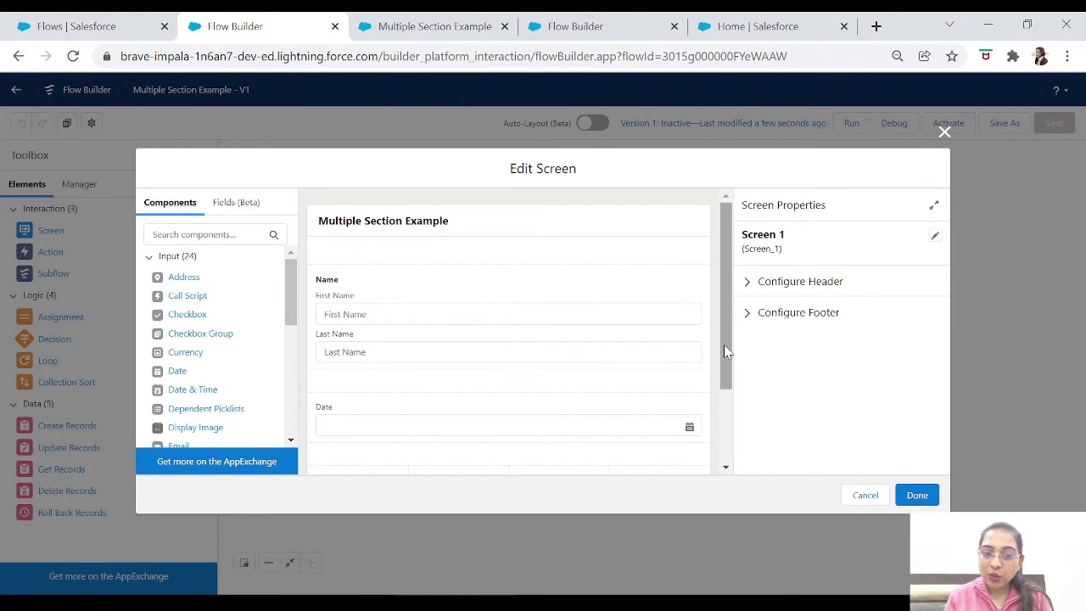
pyautogui.moveTo(723, 347); pyautogui.dragTo(724, 448)
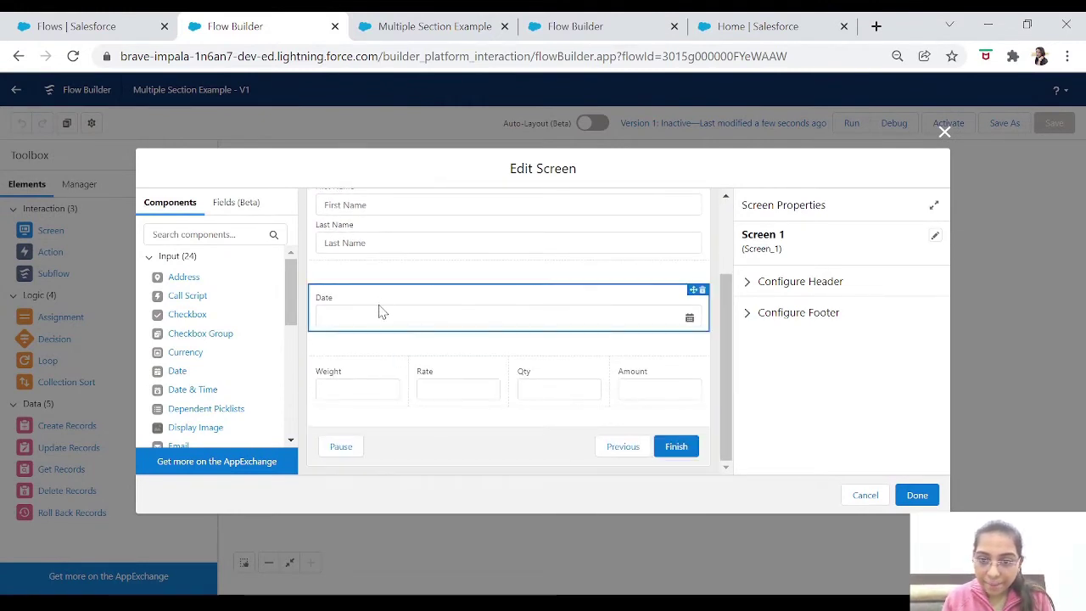
pyautogui.moveTo(726, 370); pyautogui.dragTo(726, 335)
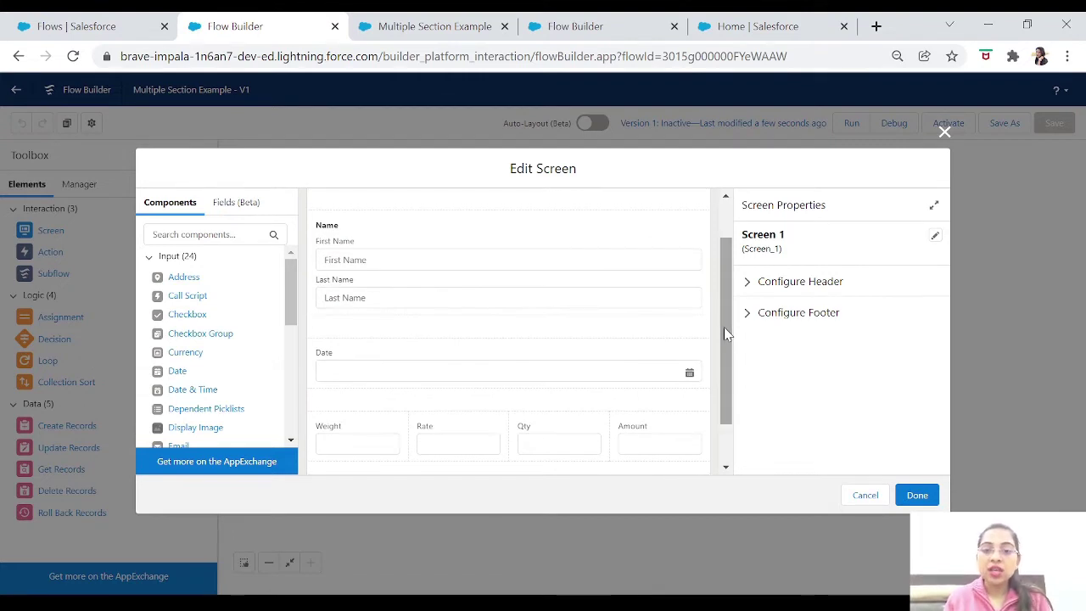
pyautogui.click(541, 348)
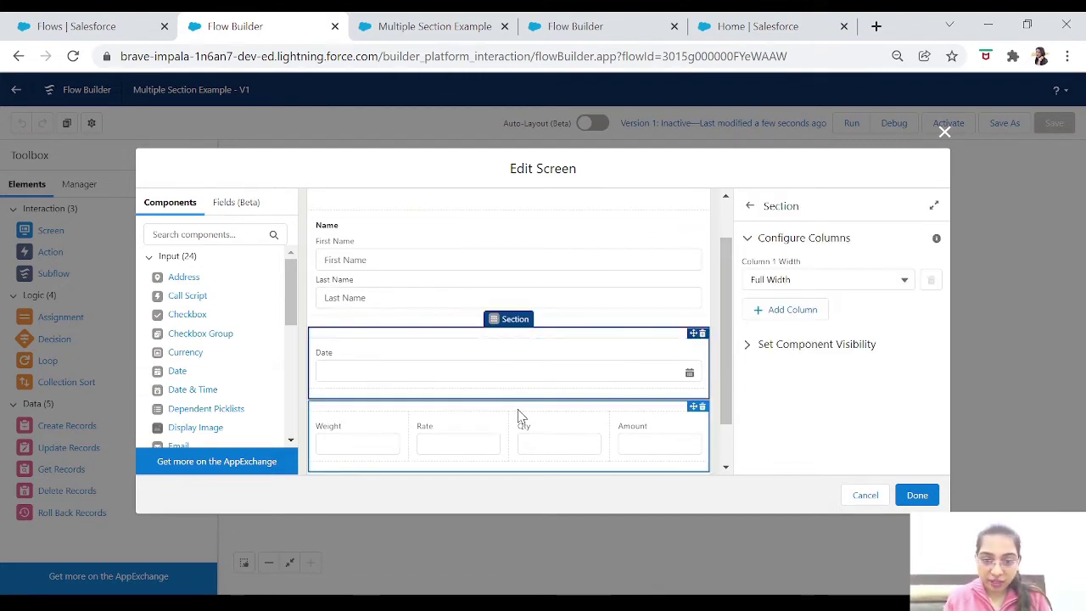
pyautogui.click(521, 416)
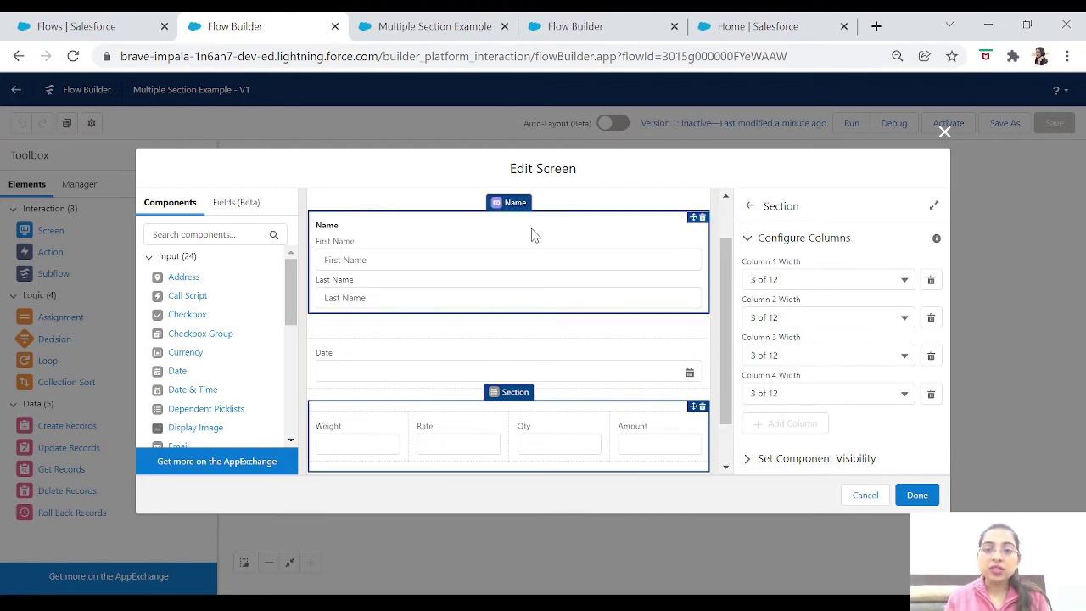
pyautogui.click(532, 235)
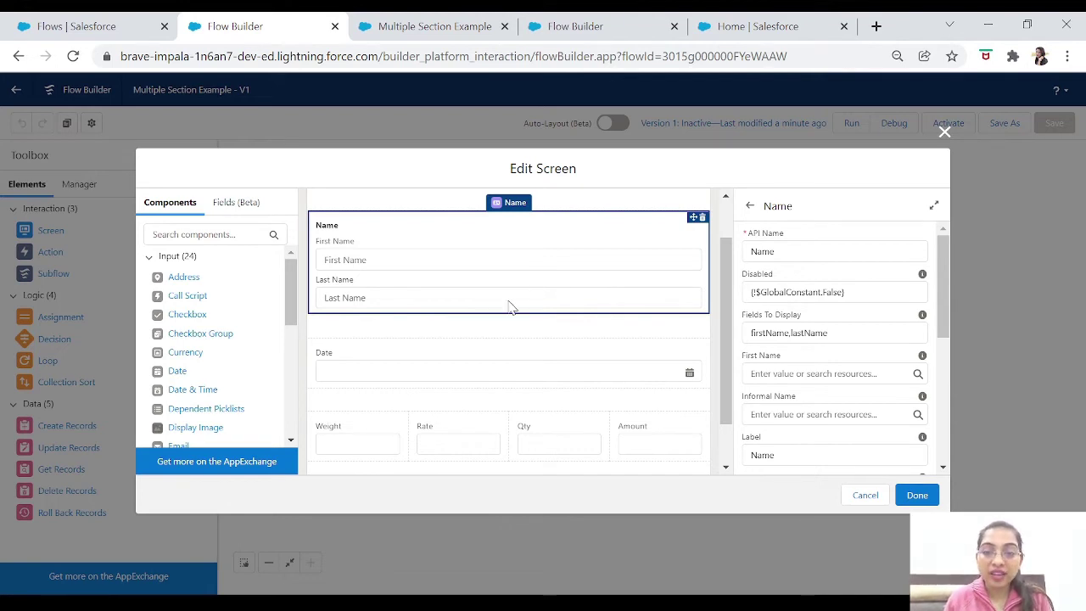
pyautogui.click(503, 347)
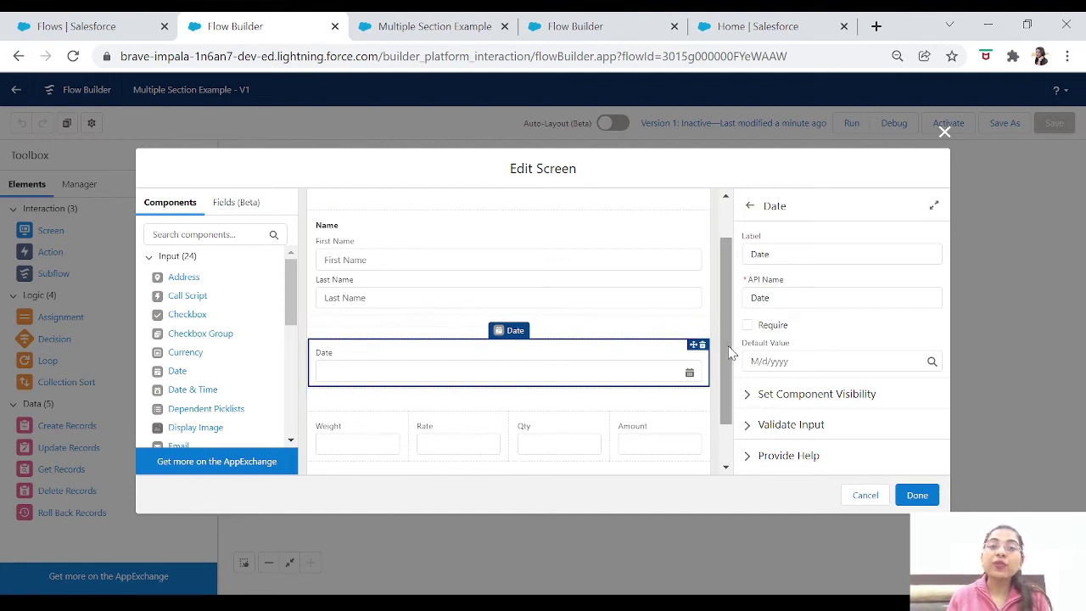
pyautogui.scroll(-2, 731, 340)
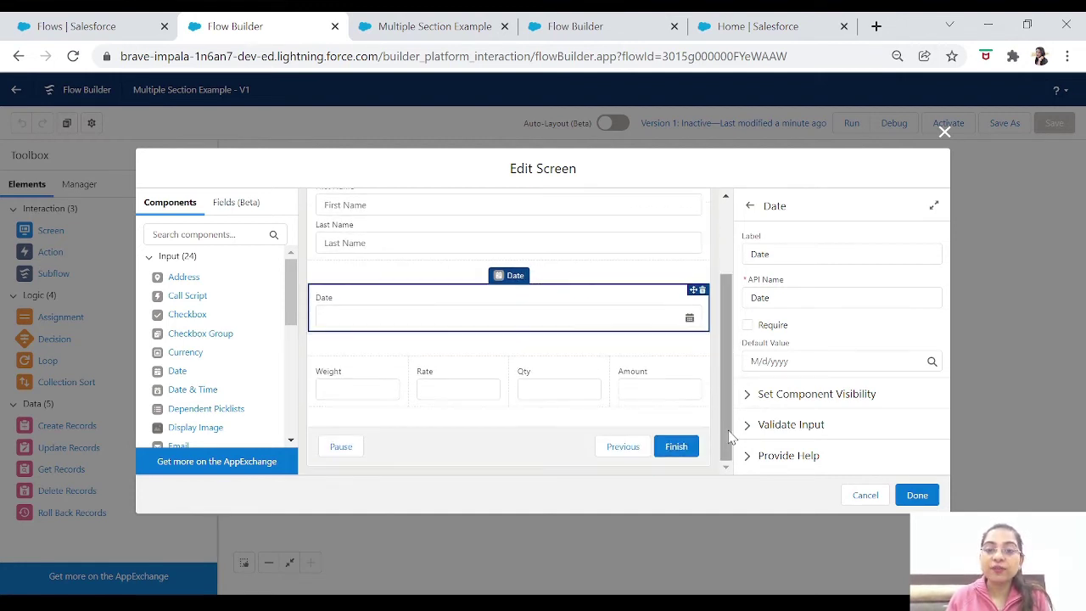
pyautogui.click(382, 367)
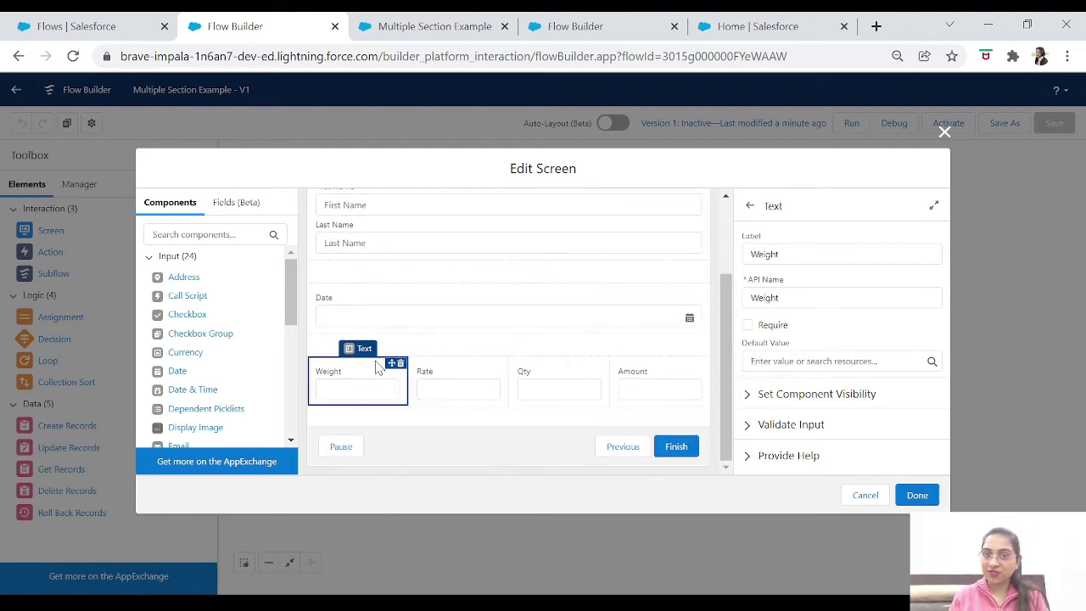
pyautogui.moveTo(727, 412); pyautogui.dragTo(729, 300)
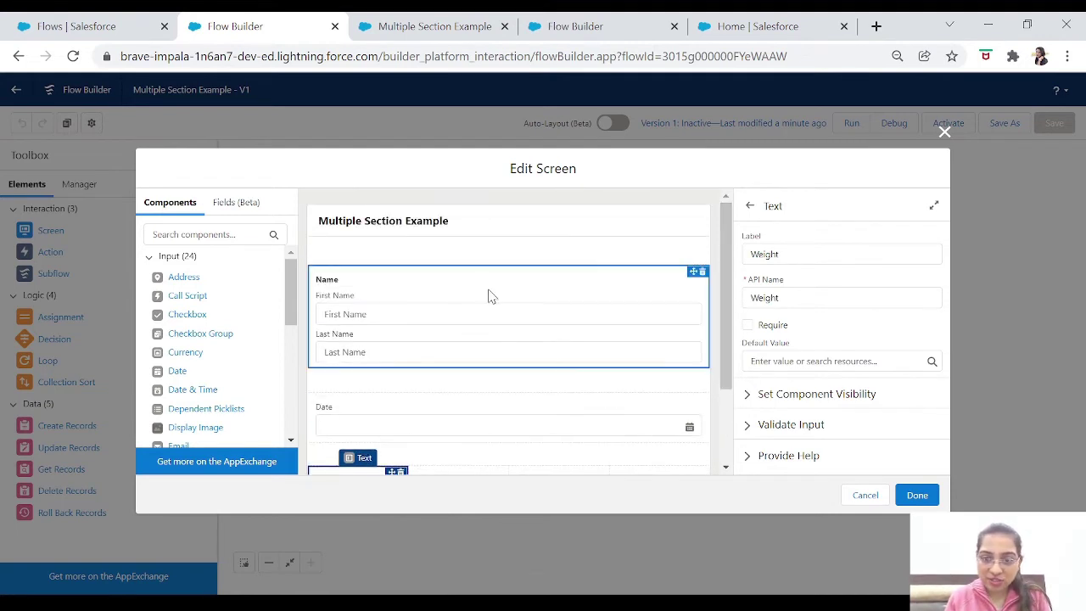
pyautogui.scroll(-1, 730, 333)
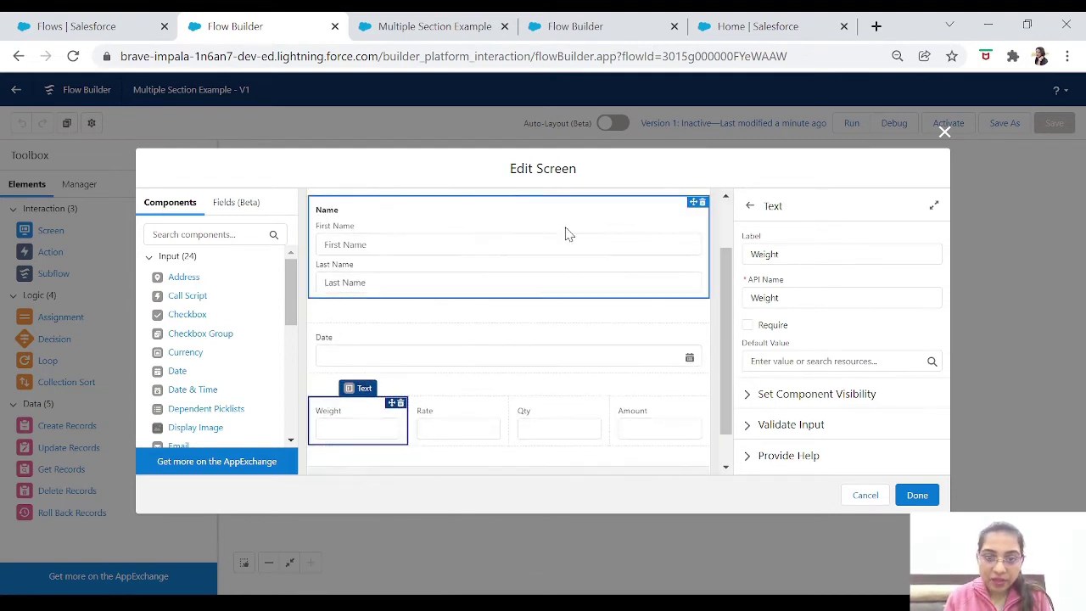
# Review the Name section's visibility settings, leaving its display condition at Always.
pyautogui.click(498, 220)
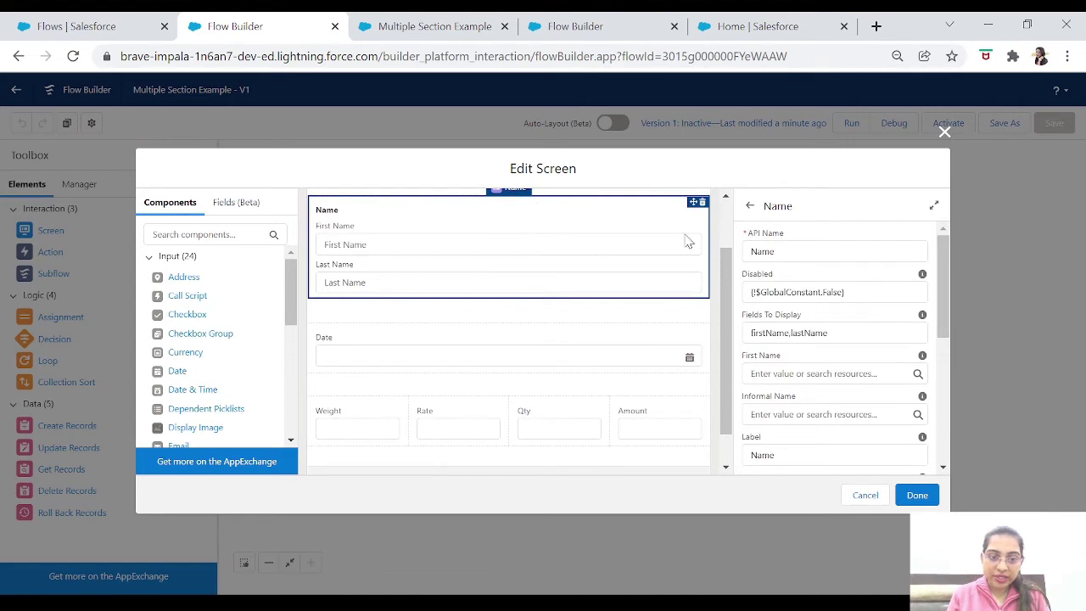
pyautogui.moveTo(719, 323); pyautogui.dragTo(722, 269)
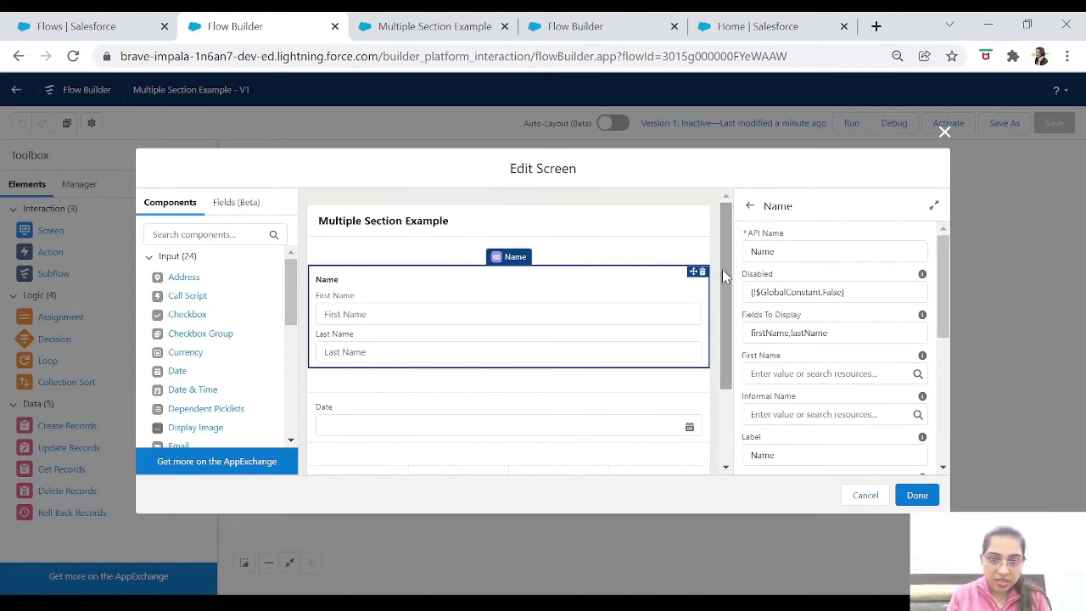
pyautogui.click(562, 265)
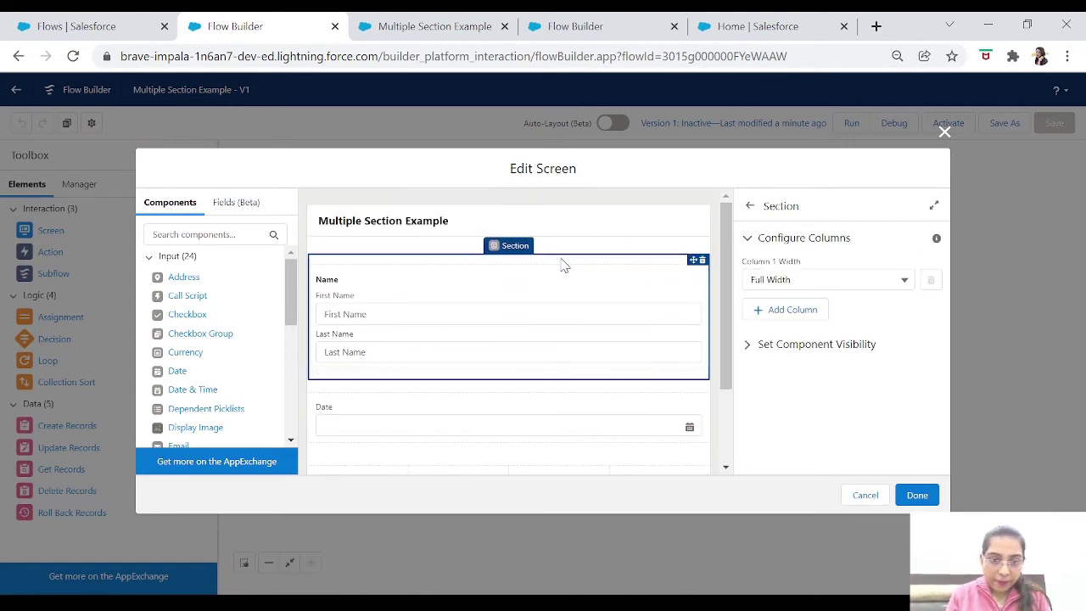
pyautogui.click(750, 352)
pyautogui.click(800, 386)
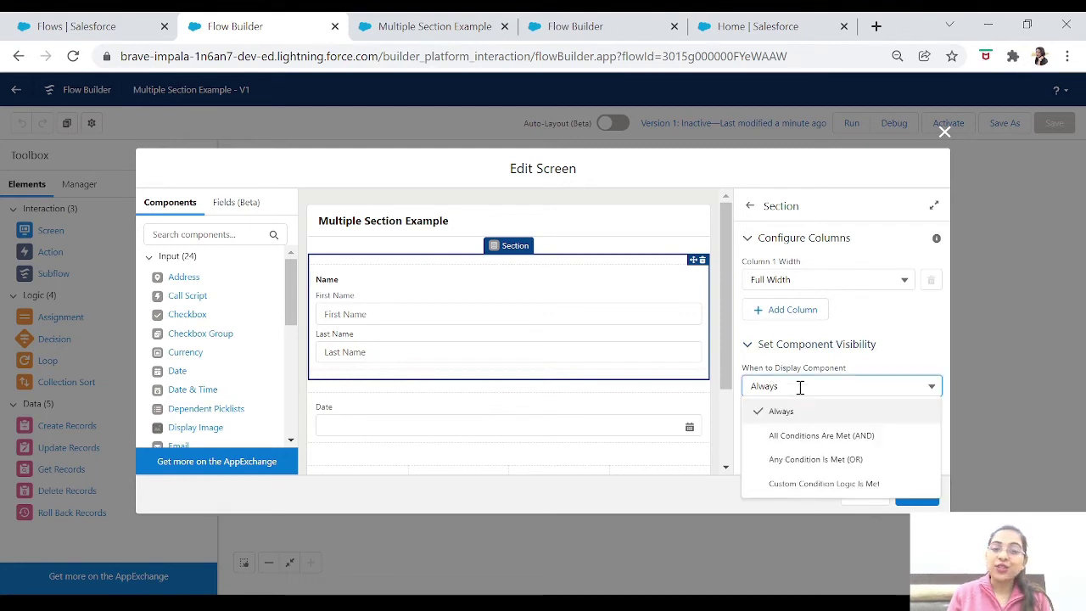
pyautogui.click(800, 386)
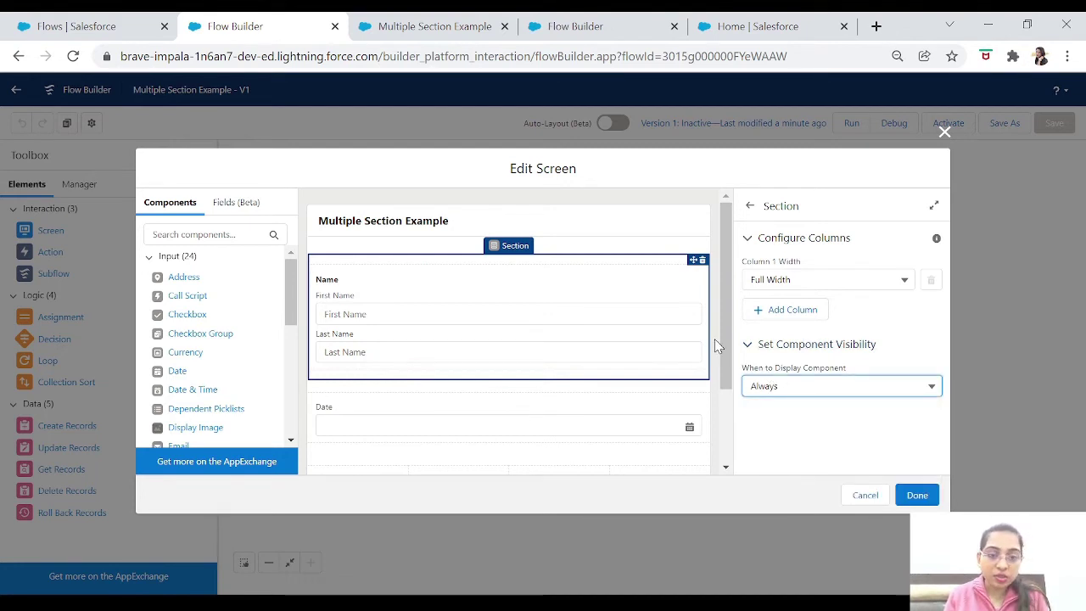
pyautogui.moveTo(724, 360); pyautogui.dragTo(733, 428)
# Set the Date section to All Conditions Met, adding Name.firstName Is Null = False.
pyautogui.click(679, 333)
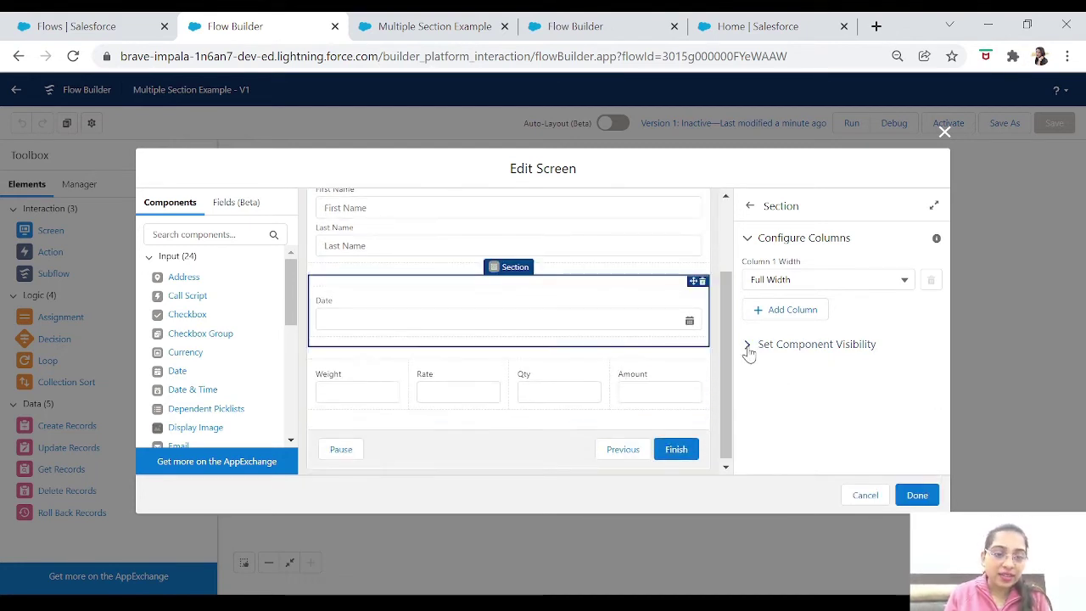
pyautogui.click(747, 348)
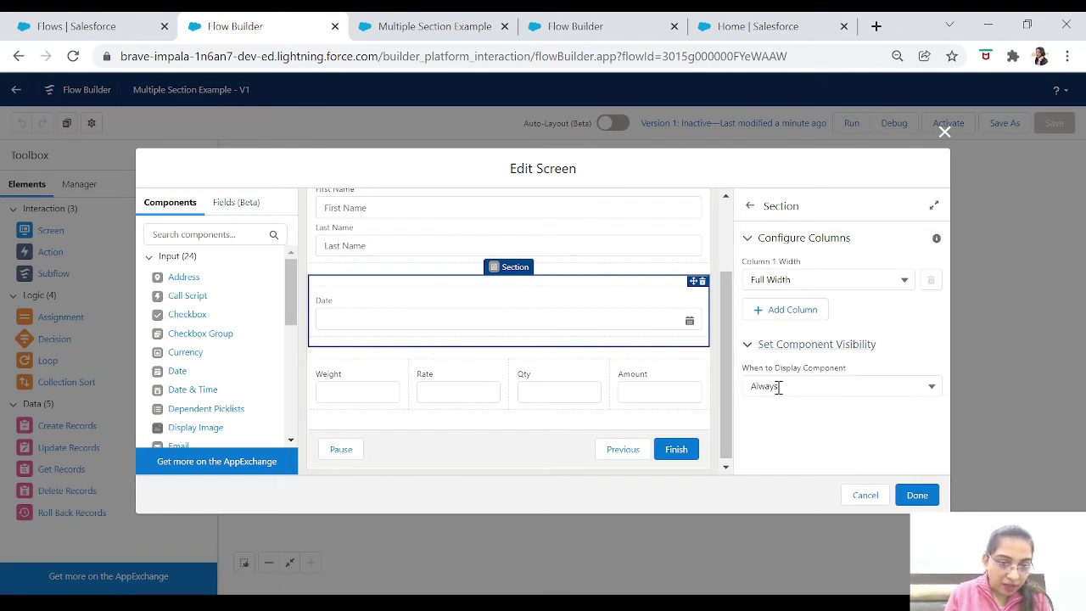
pyautogui.click(778, 387)
pyautogui.click(816, 437)
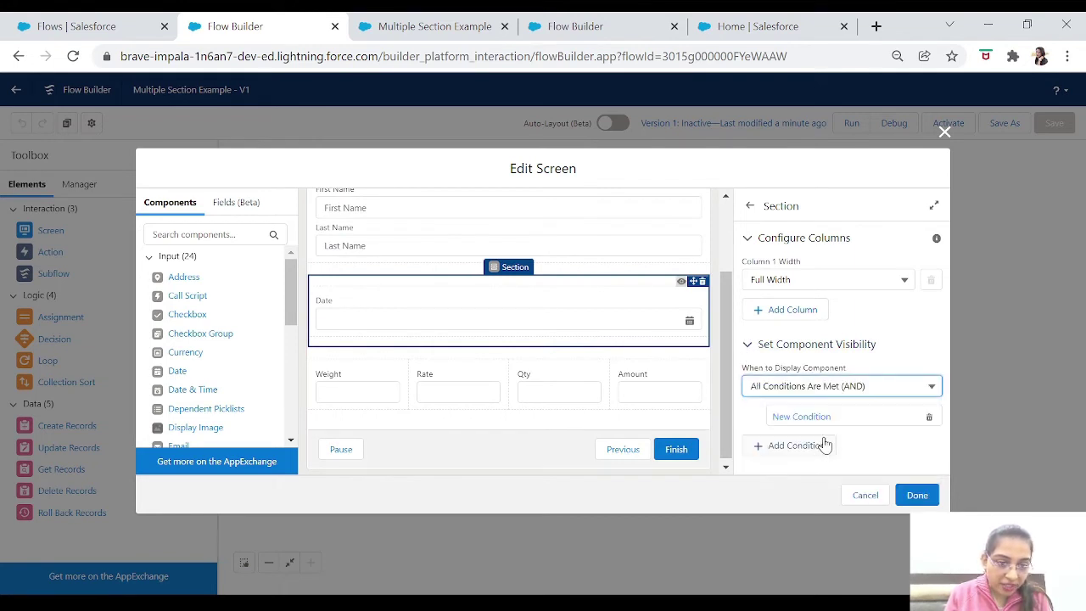
pyautogui.click(810, 415)
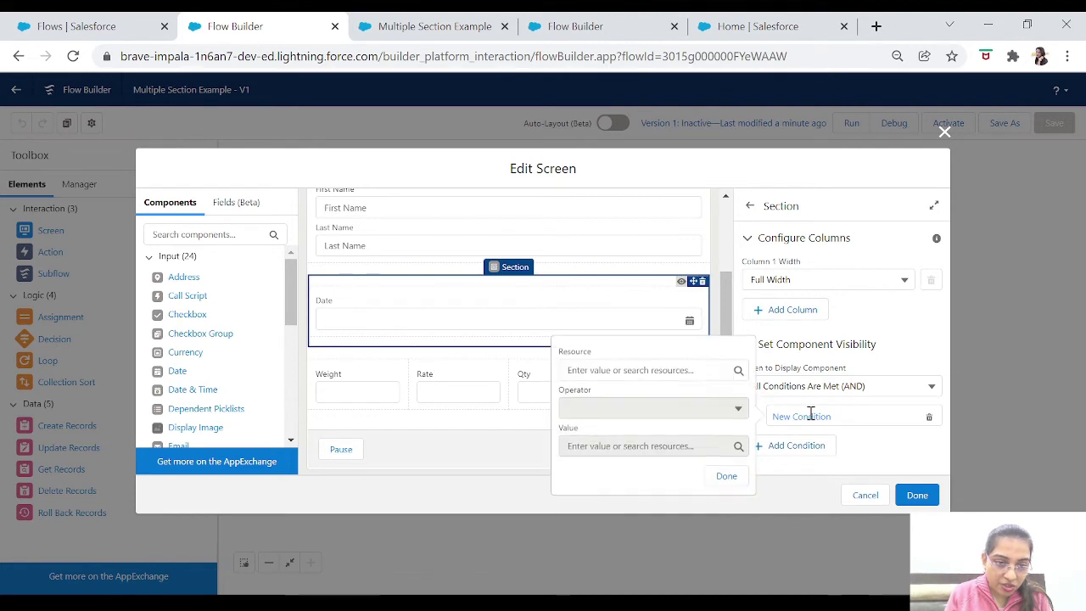
pyautogui.click(612, 370)
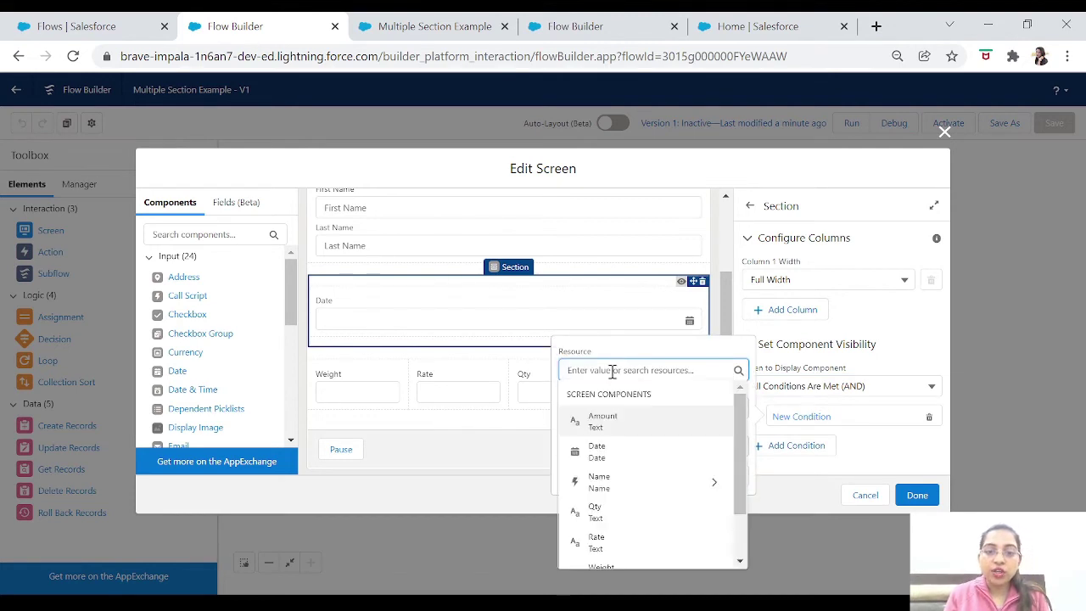
pyautogui.click(706, 483)
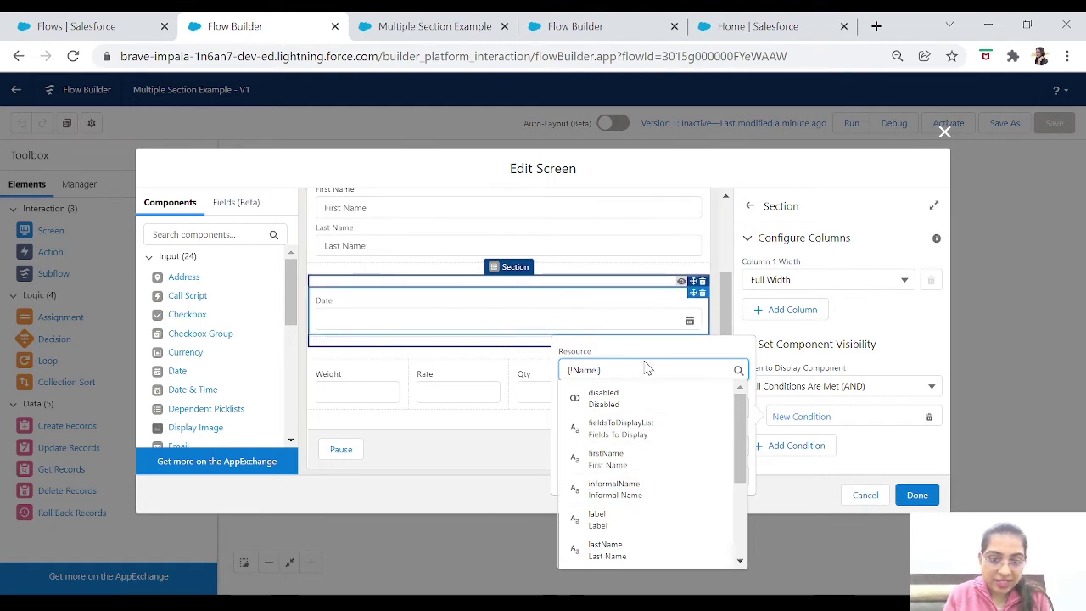
pyautogui.click(617, 459)
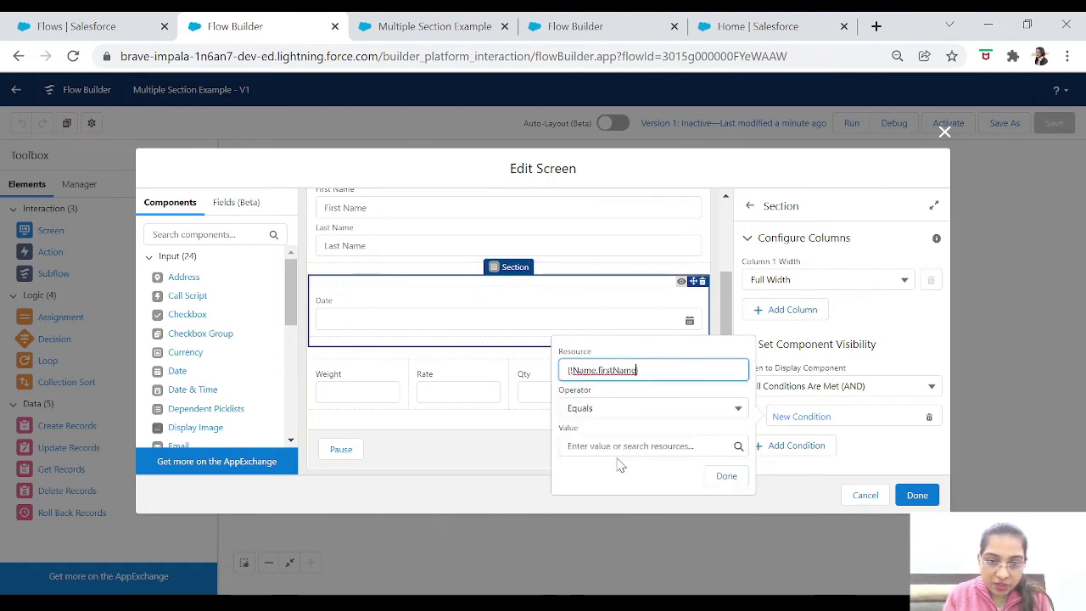
pyautogui.click(634, 411)
pyautogui.click(617, 548)
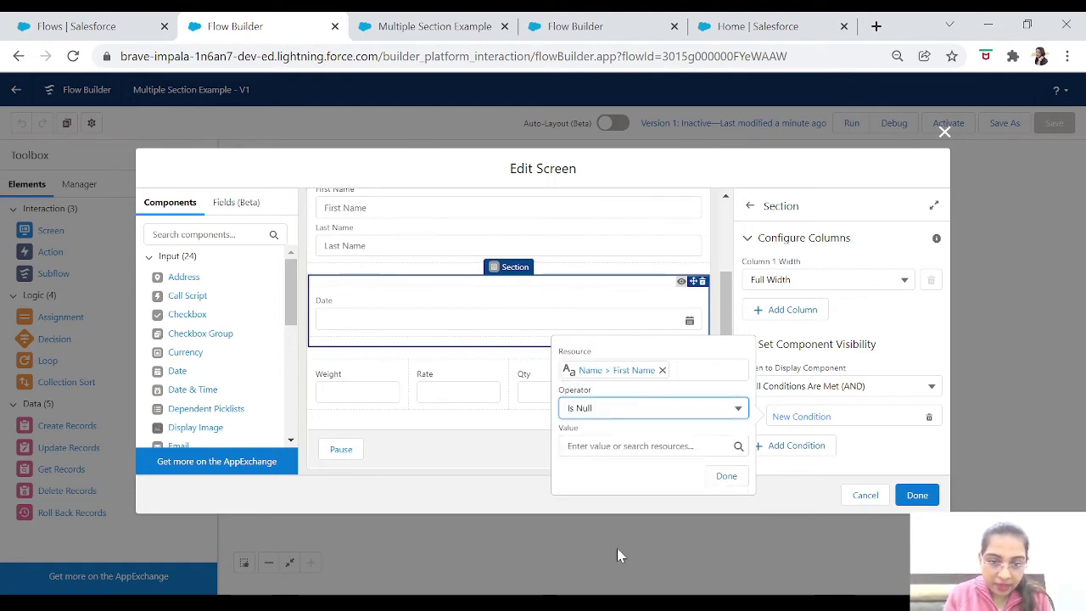
pyautogui.click(632, 445)
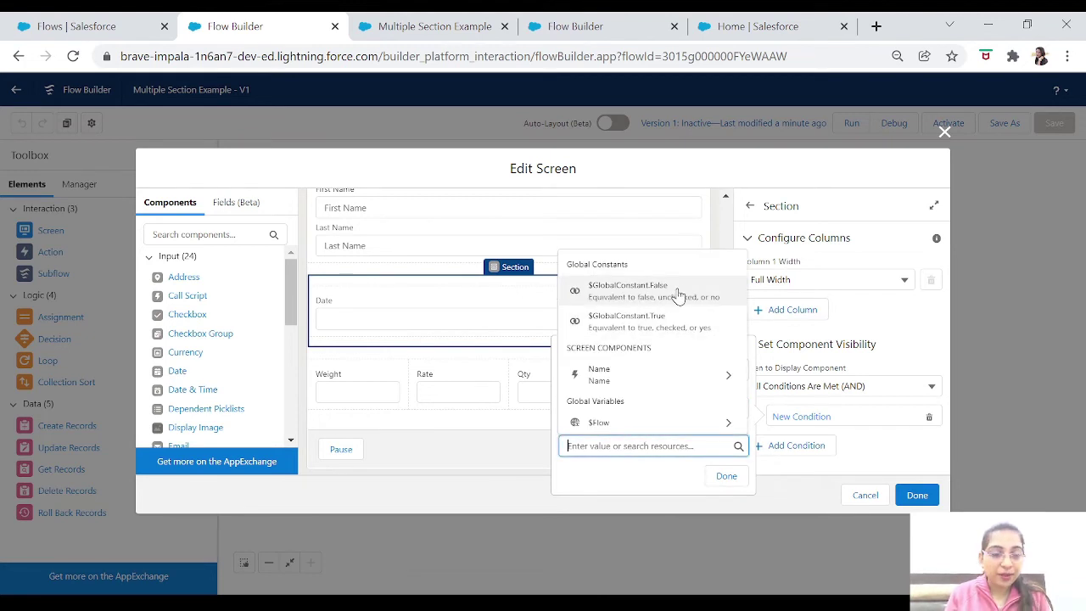
pyautogui.click(674, 292)
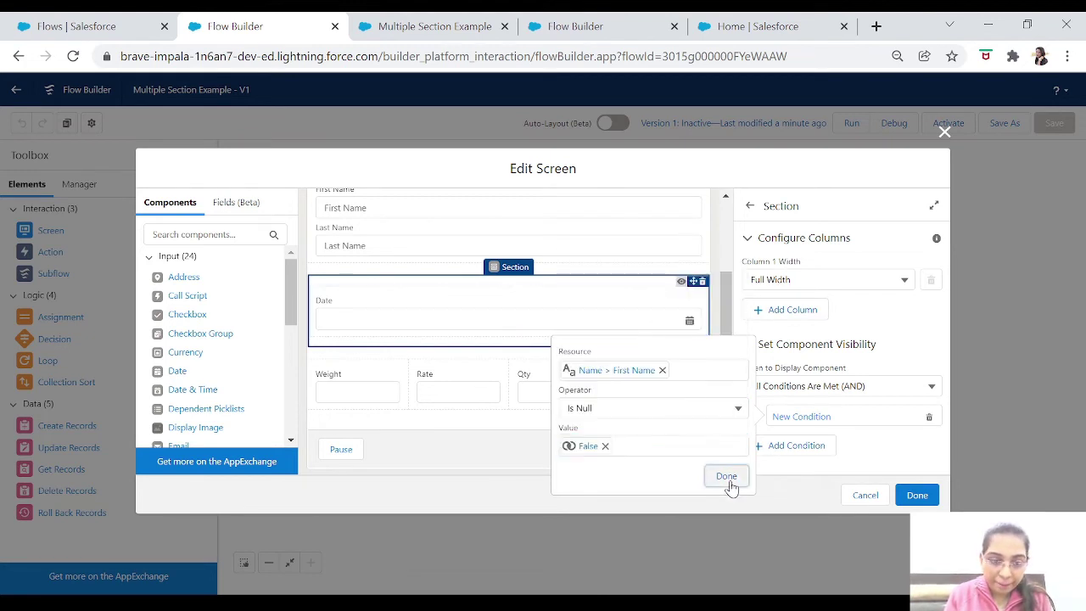
pyautogui.click(727, 477)
# Add a second Date section condition: Name.lastName Is Null = $GlobalConstant.False.
pyautogui.click(792, 458)
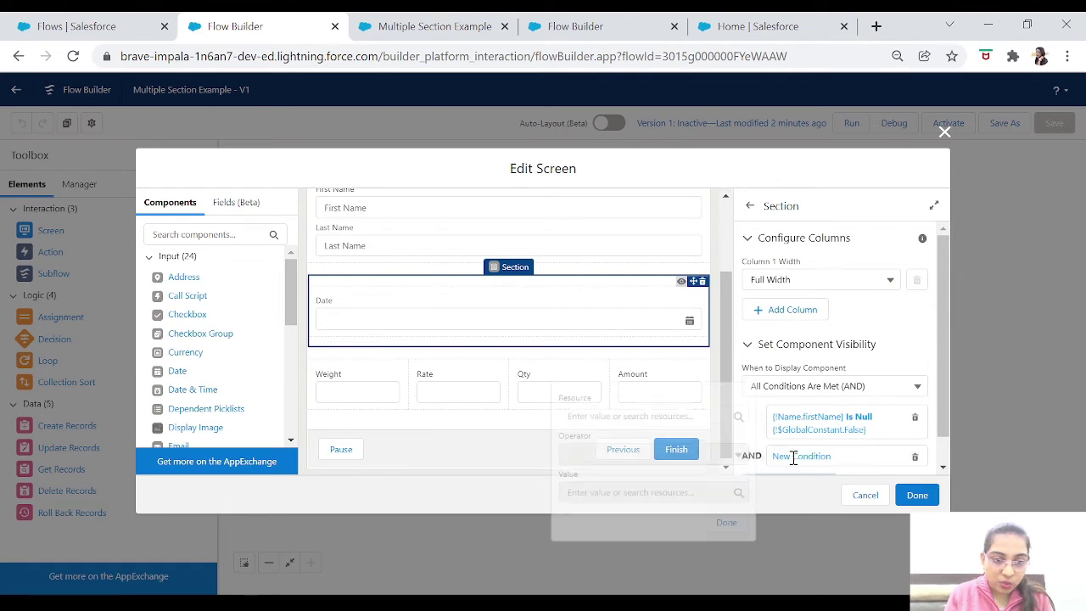
pyautogui.click(613, 412)
pyautogui.click(691, 316)
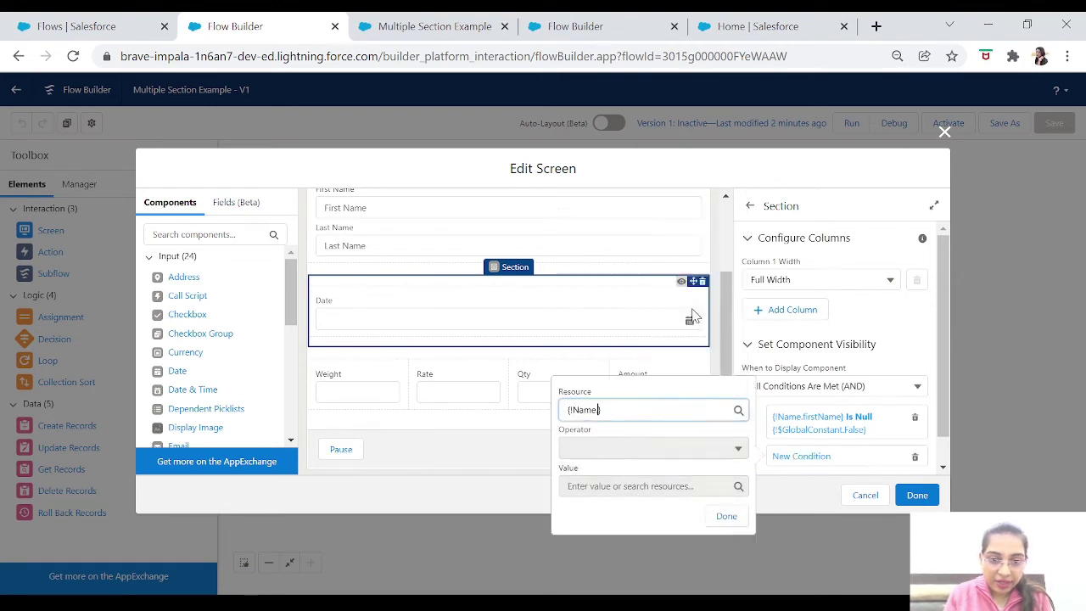
pyautogui.click(659, 364)
pyautogui.click(619, 450)
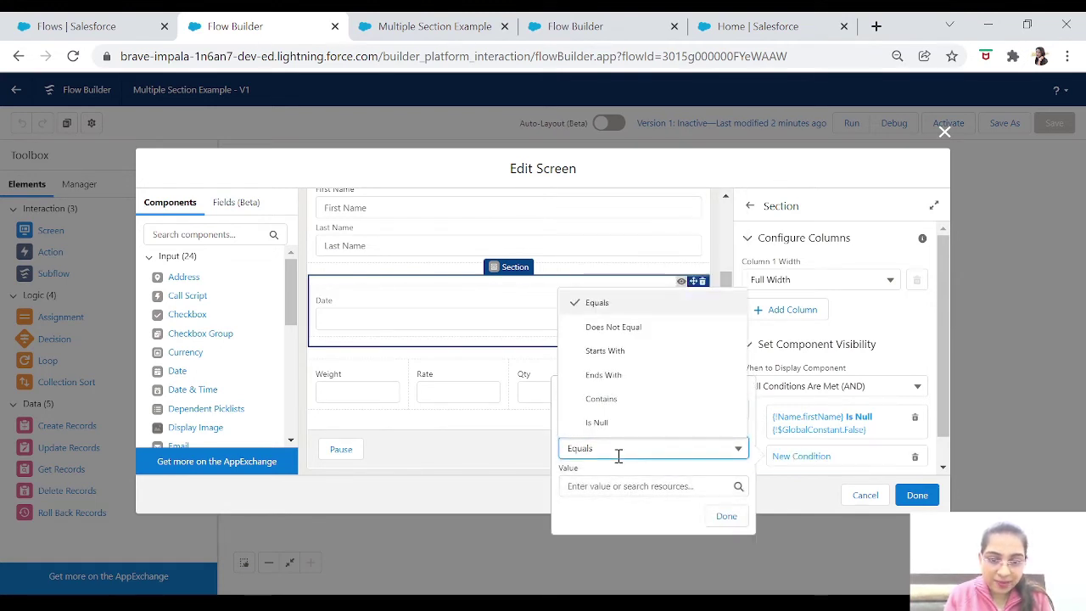
pyautogui.click(635, 422)
pyautogui.click(618, 489)
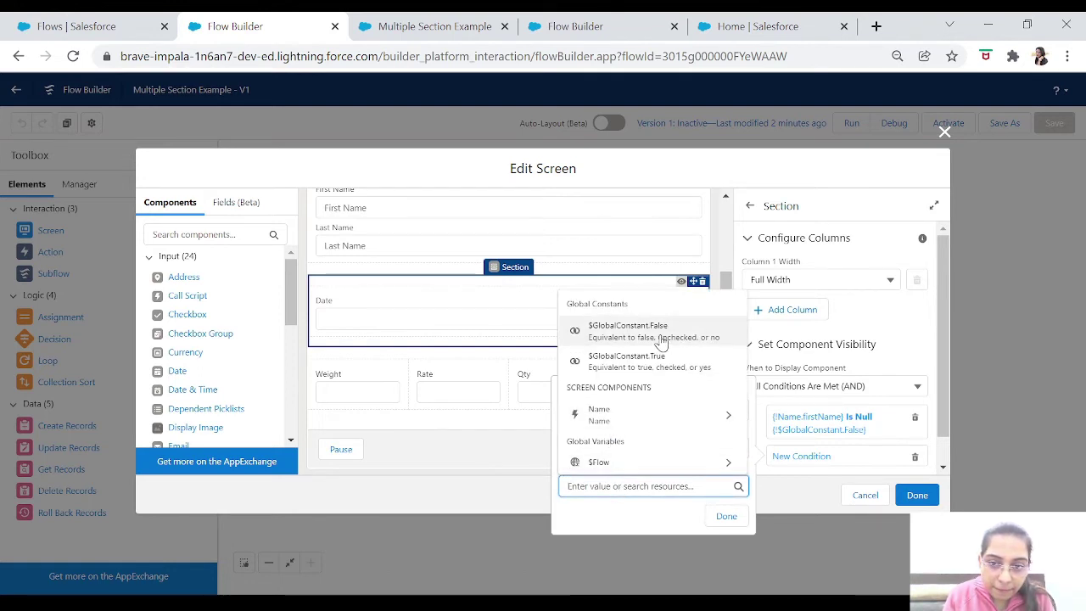
pyautogui.click(628, 331)
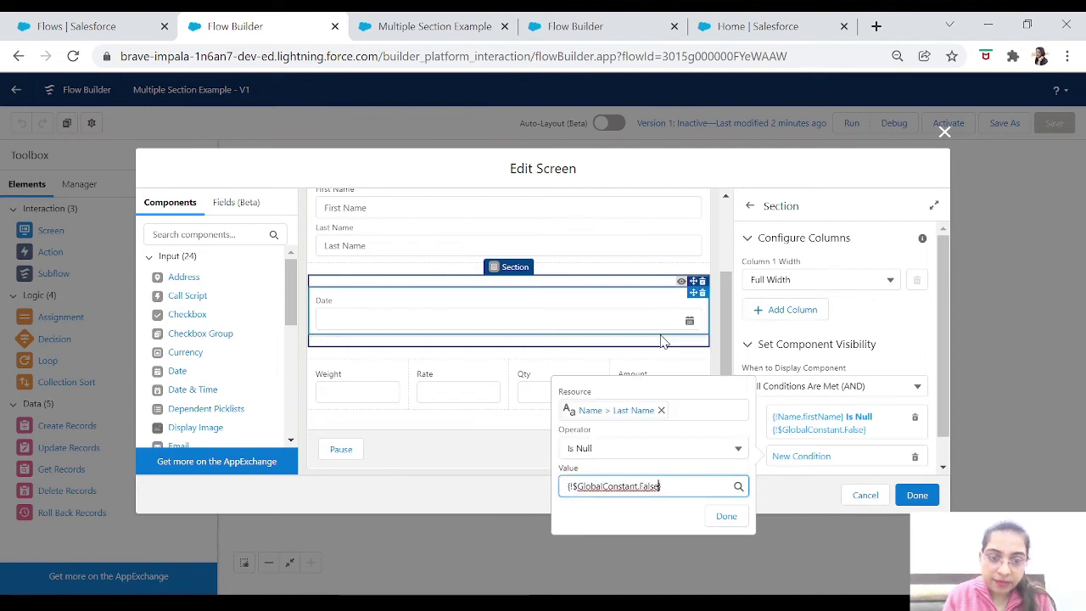
pyautogui.click(730, 530)
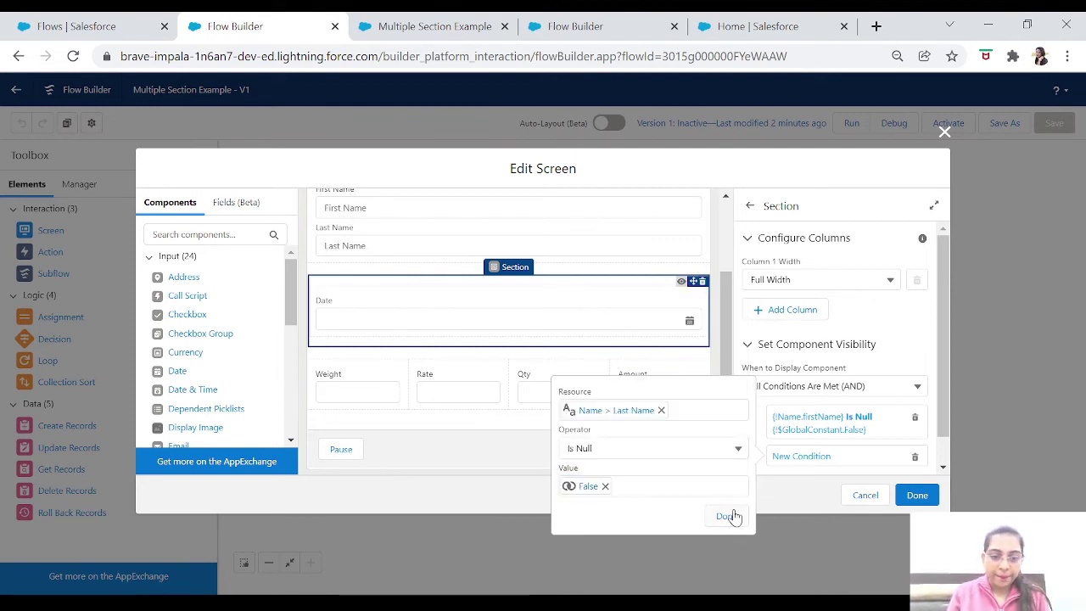
pyautogui.click(727, 517)
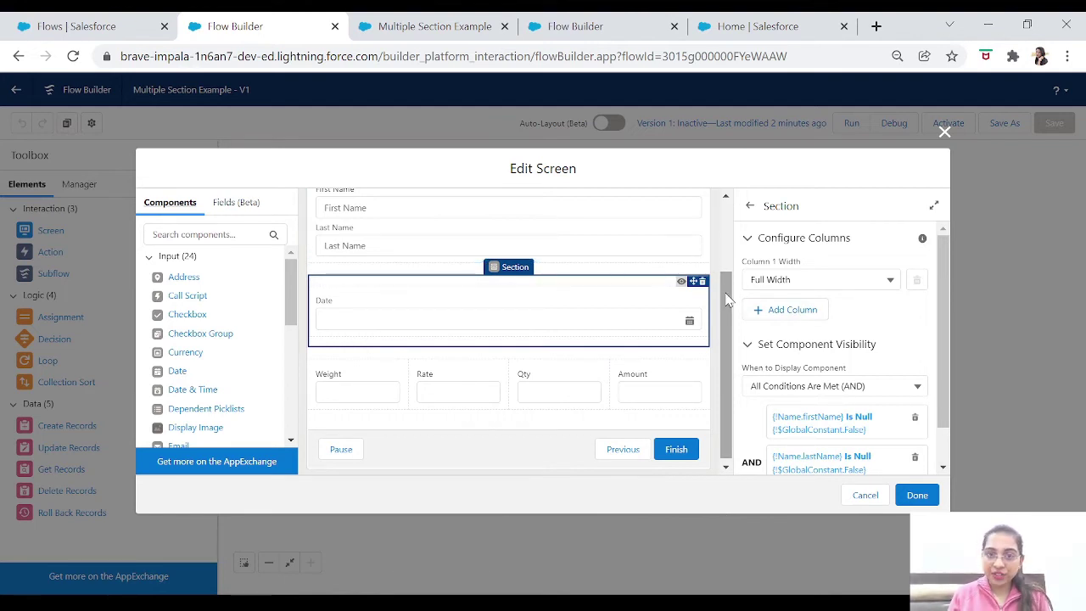
pyautogui.click(586, 355)
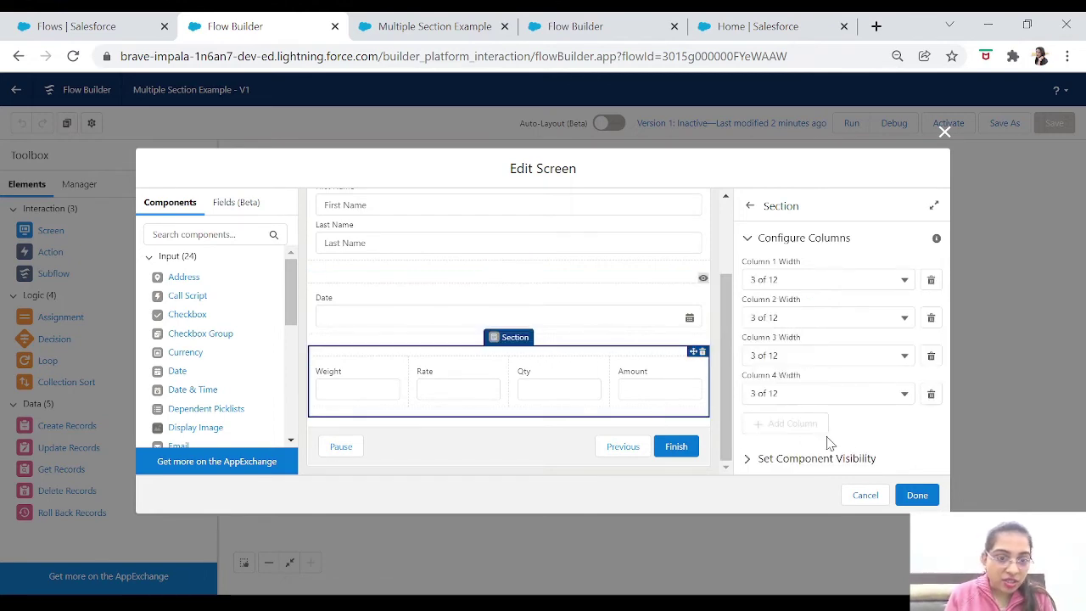
# Show the four-column section only when Date Is Null = $GlobalConstant.False (AND), then close the editor.
pyautogui.click(749, 458)
pyautogui.scroll(-1, 945, 424)
pyautogui.click(791, 449)
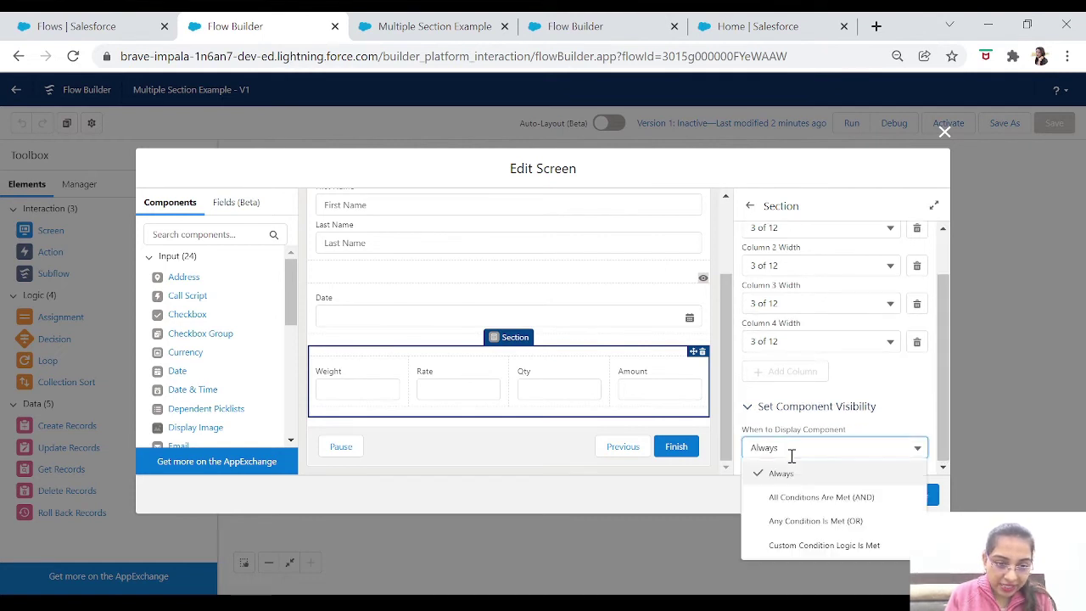
pyautogui.click(806, 499)
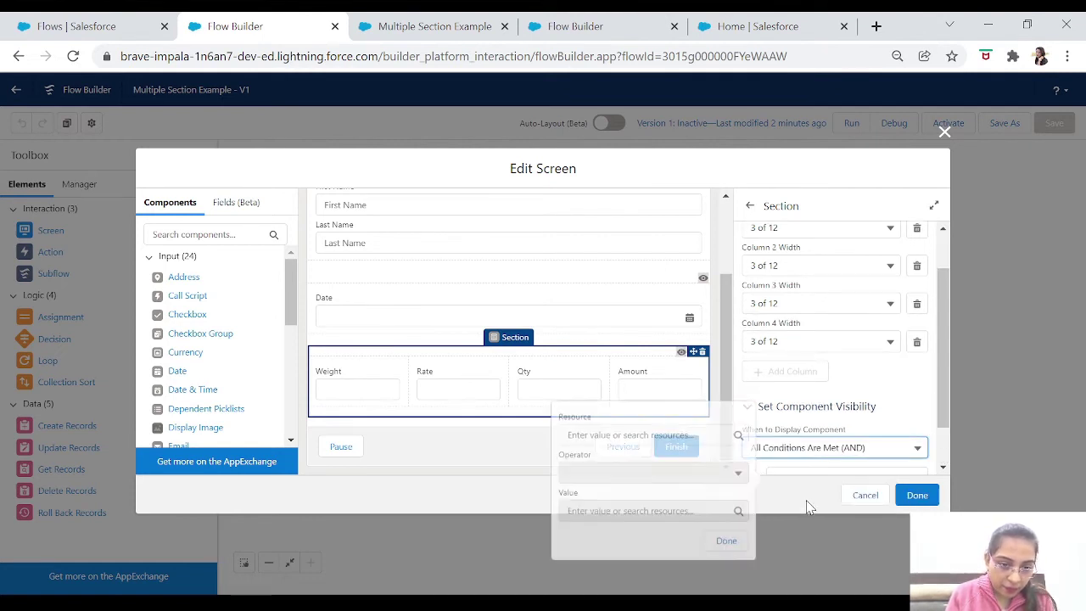
pyautogui.click(601, 432)
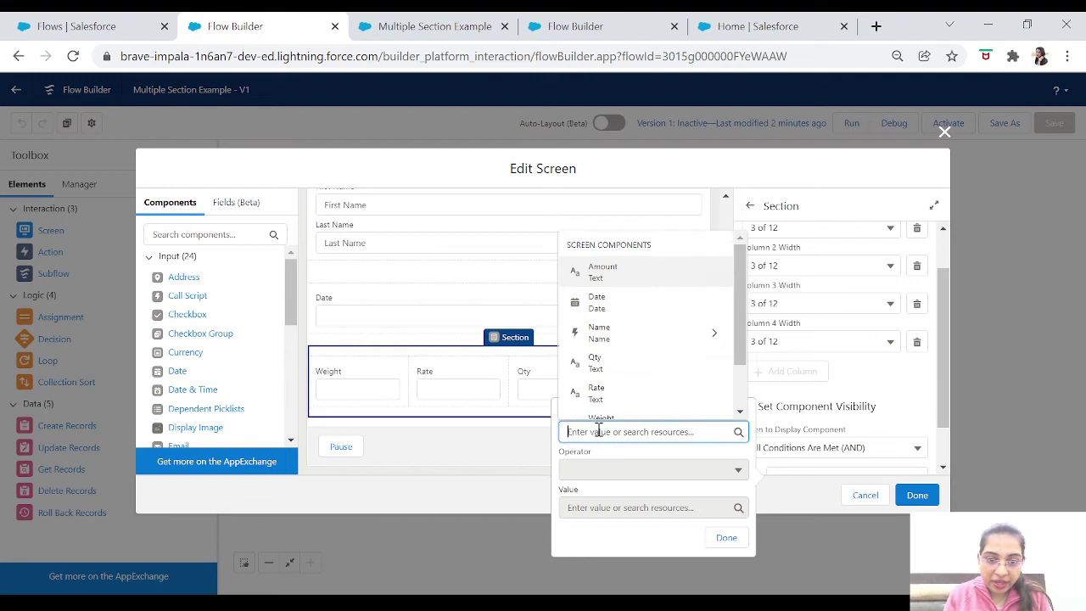
pyautogui.click(613, 302)
pyautogui.click(601, 474)
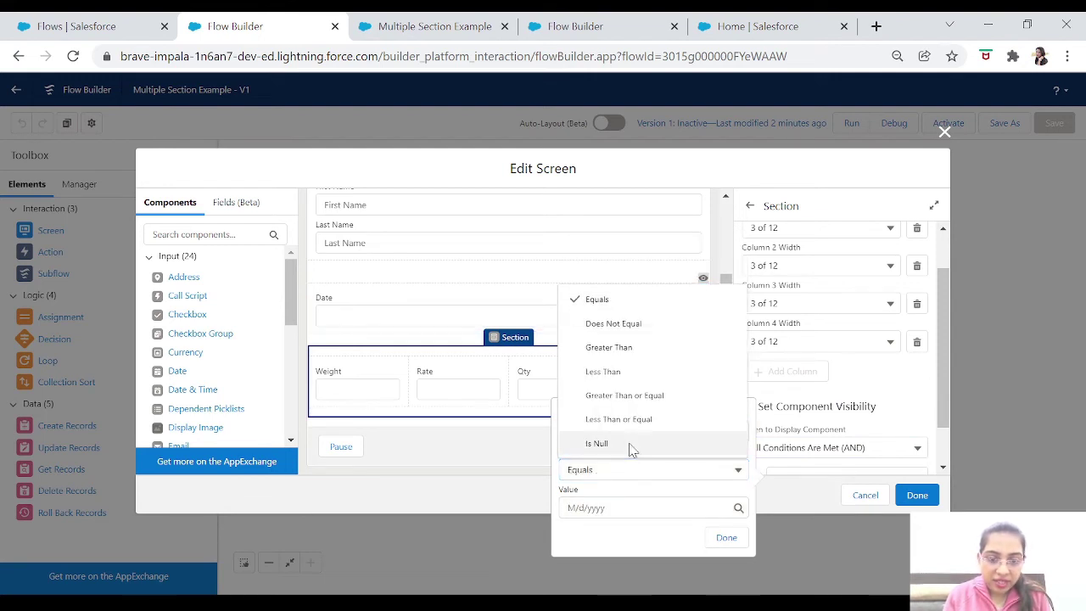
pyautogui.click(630, 443)
pyautogui.click(623, 507)
pyautogui.click(641, 352)
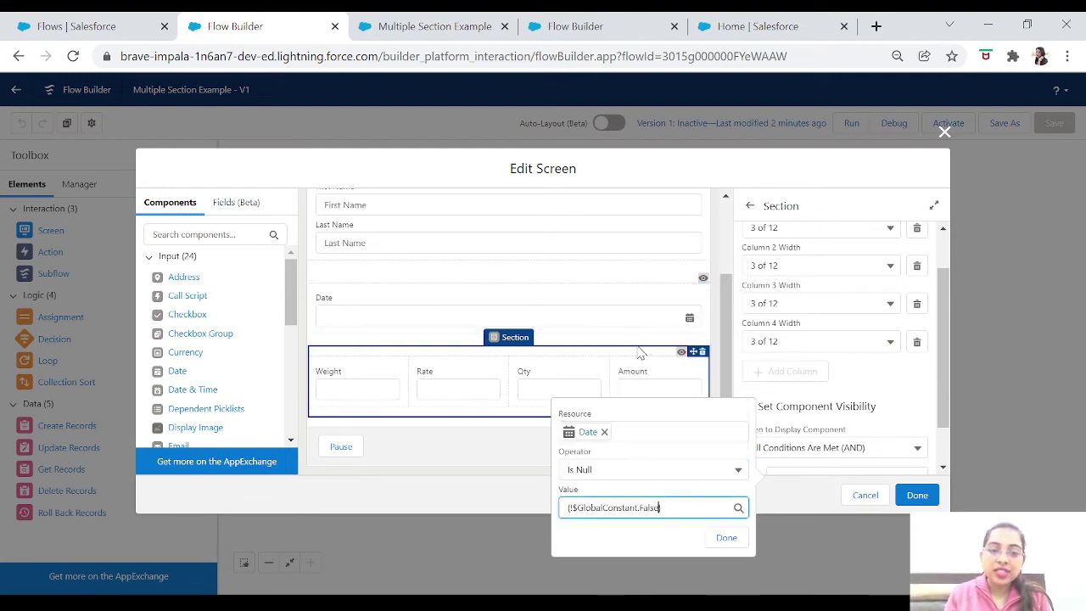
pyautogui.click(735, 541)
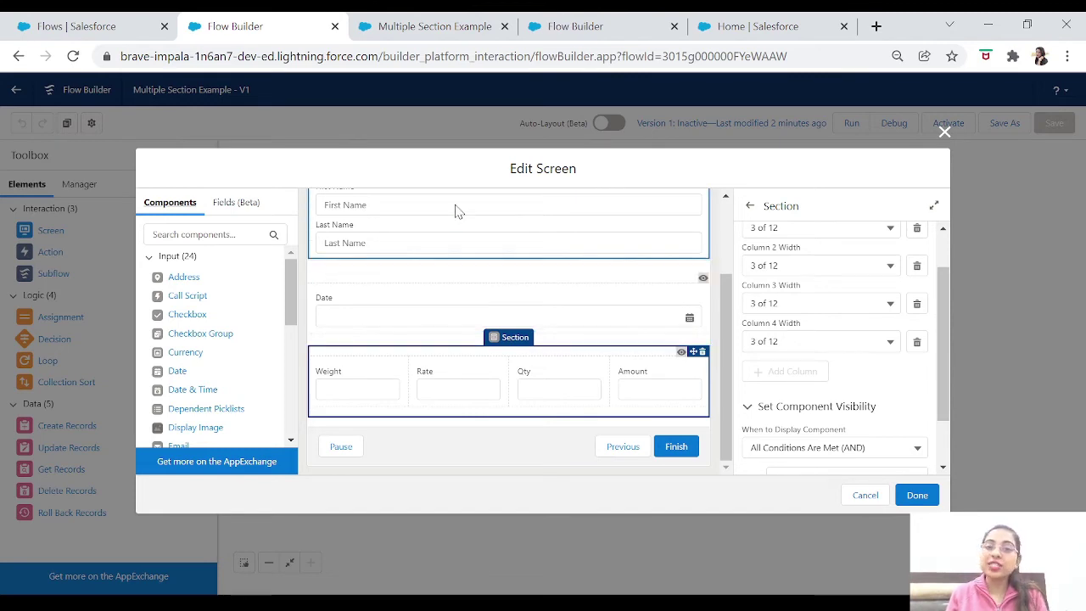
pyautogui.click(916, 495)
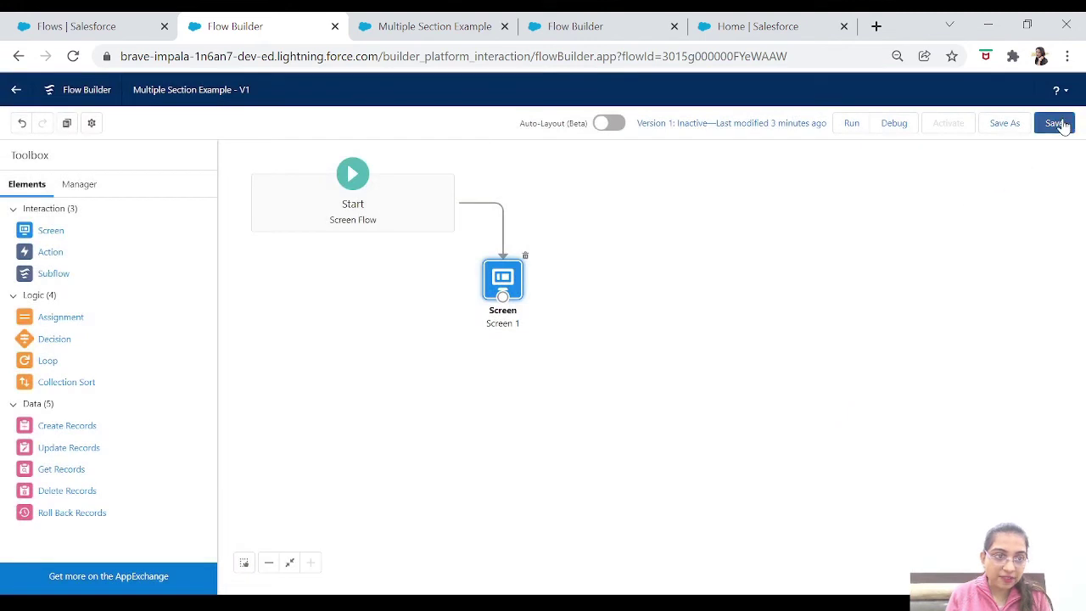
# Save the flow, start a debug run, and enter the test first name.
pyautogui.click(1060, 124)
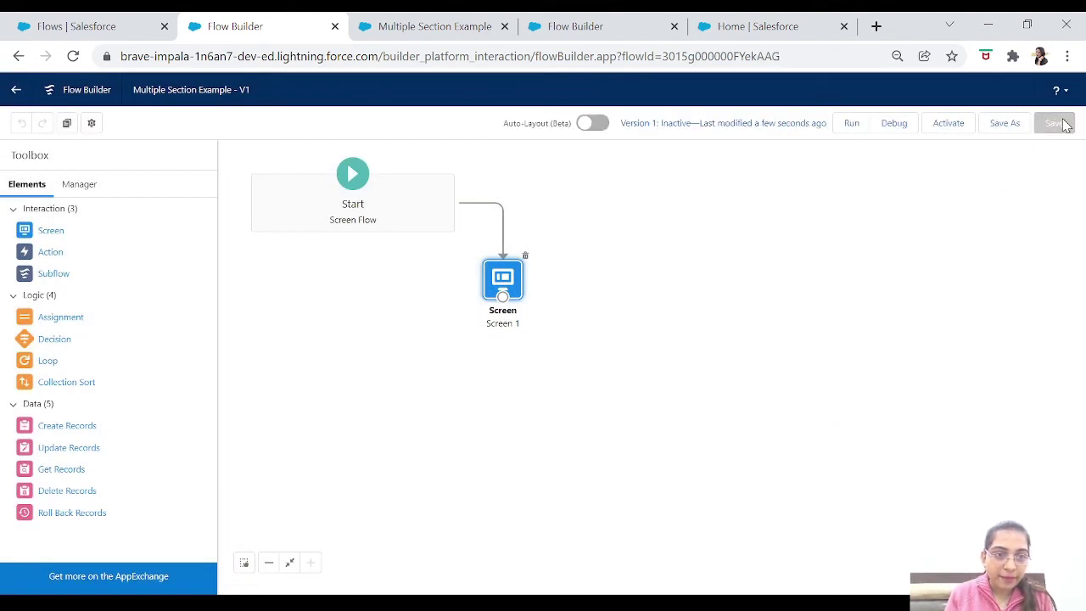
pyautogui.click(893, 123)
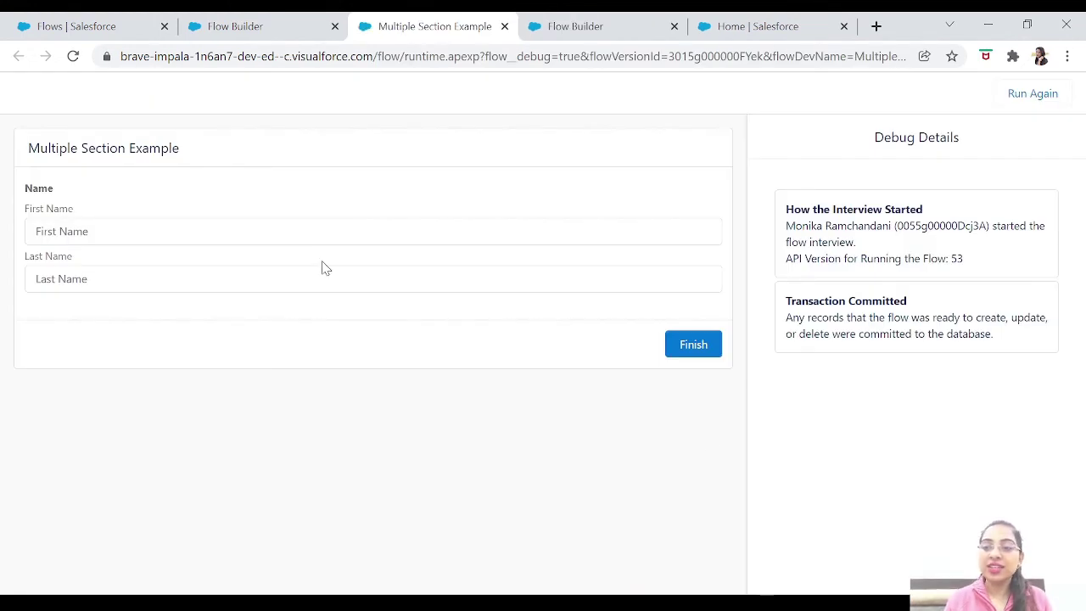
pyautogui.click(240, 236)
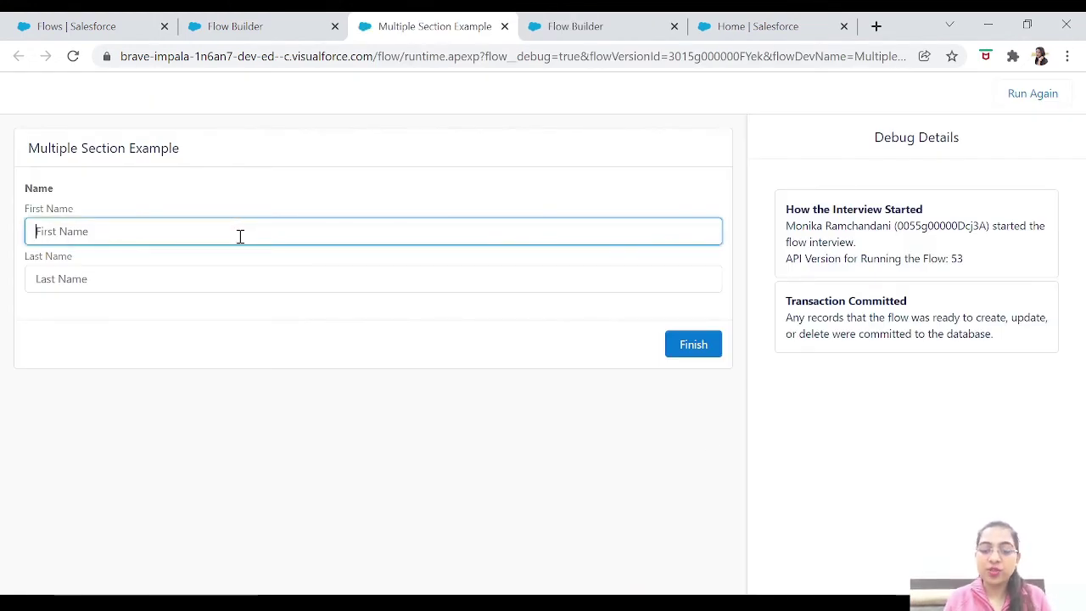
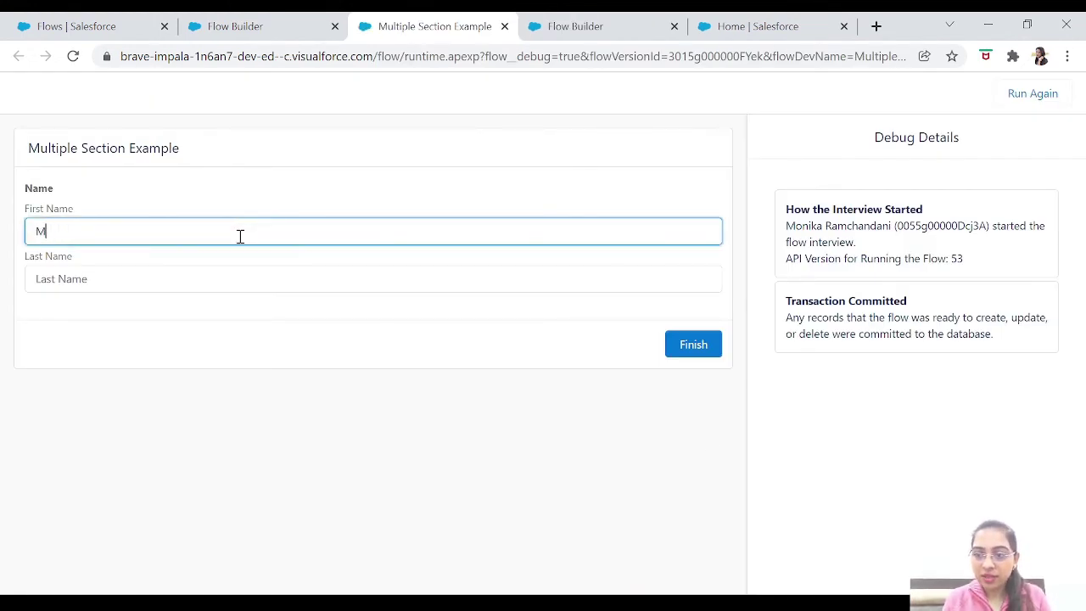
pyautogui.press('Tab')
pyautogui.write('r')
pyautogui.click(240, 236)
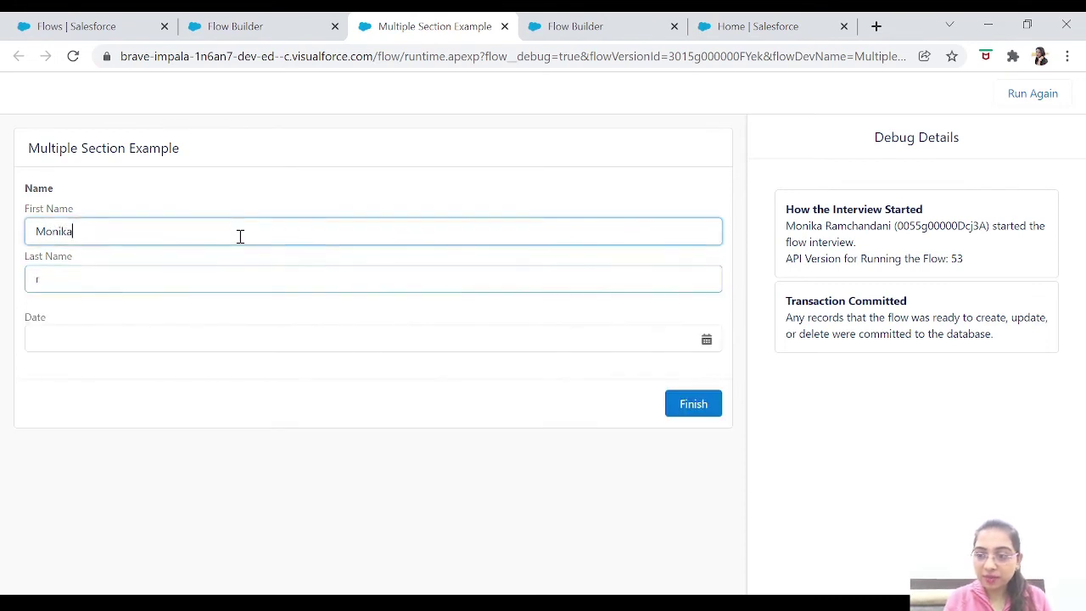
# Enter the test last name so the Date field appears, then open its calendar.
pyautogui.click(107, 279)
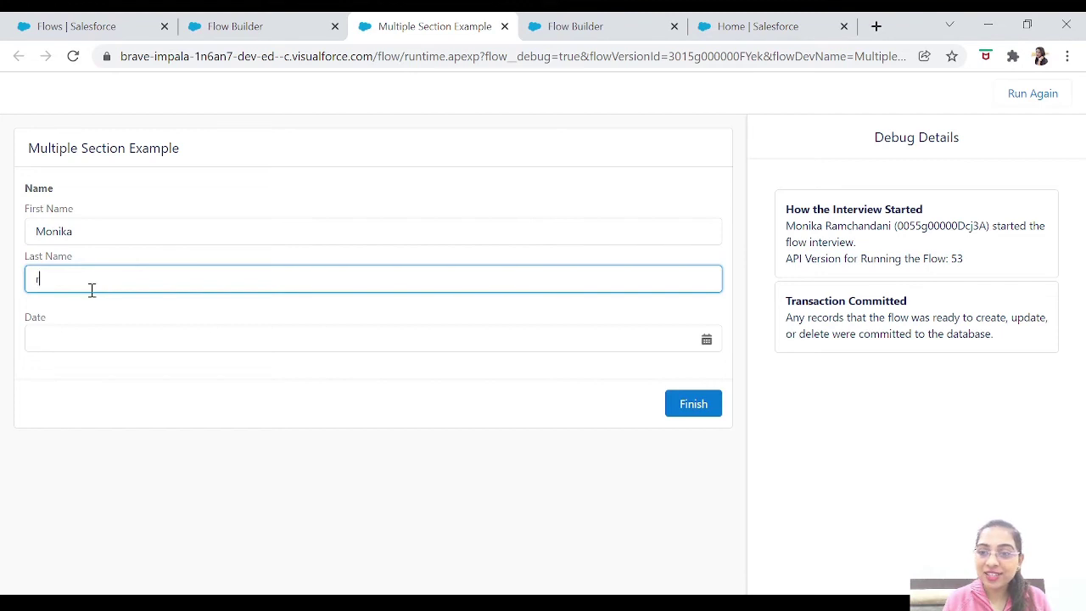
pyautogui.press('BackSpace')
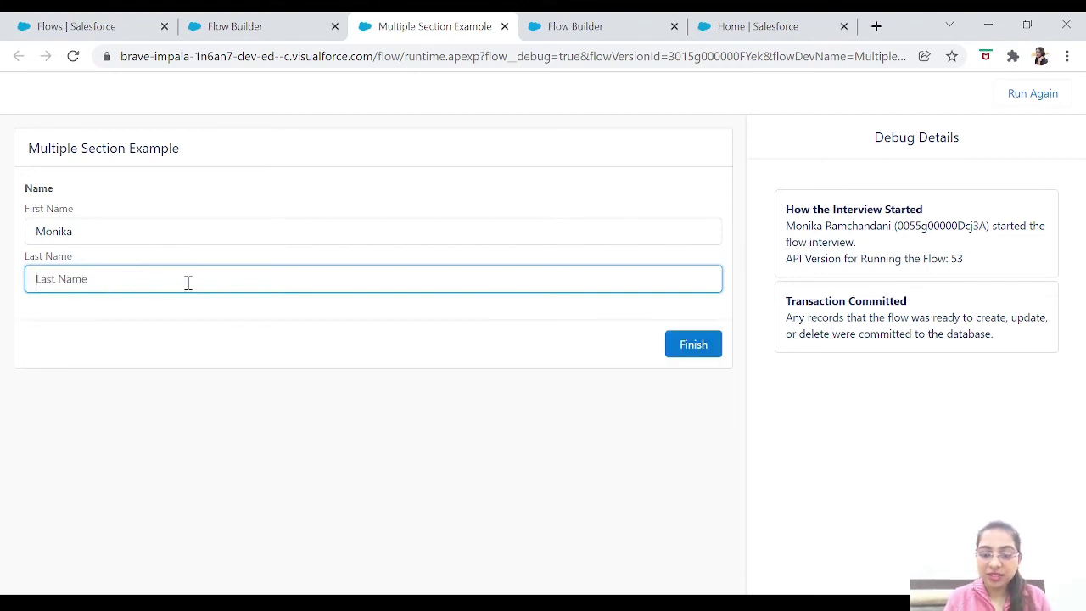
pyautogui.click(189, 282)
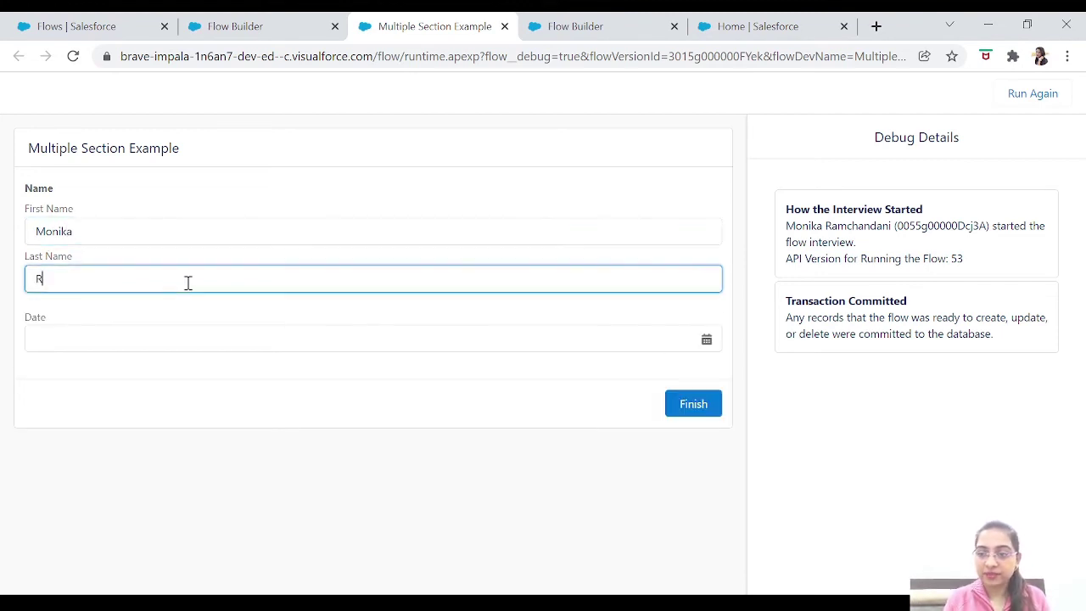
pyautogui.press('Tab')
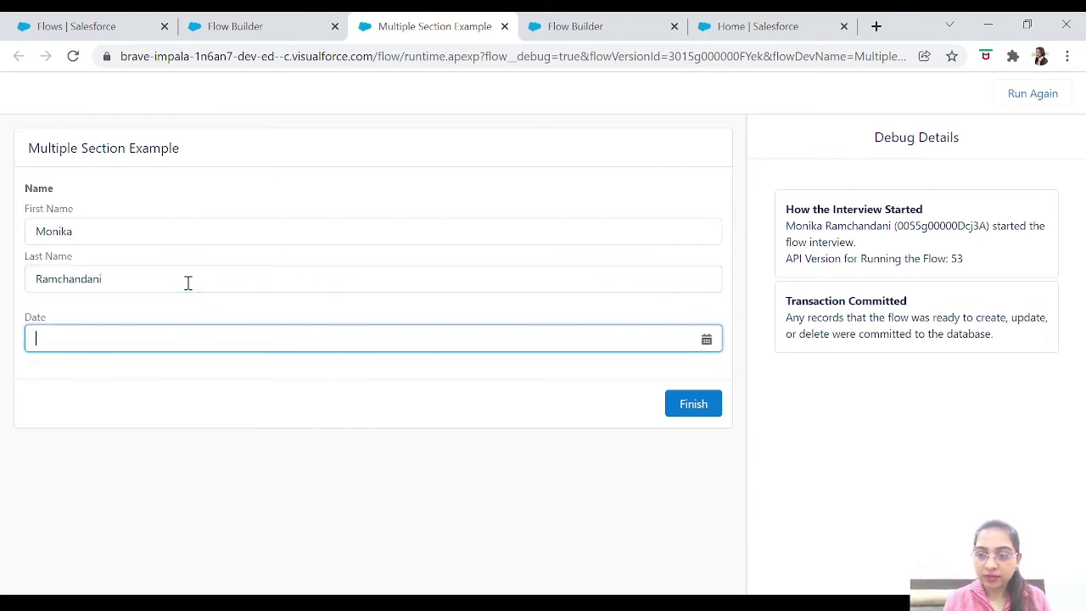
pyautogui.click(144, 345)
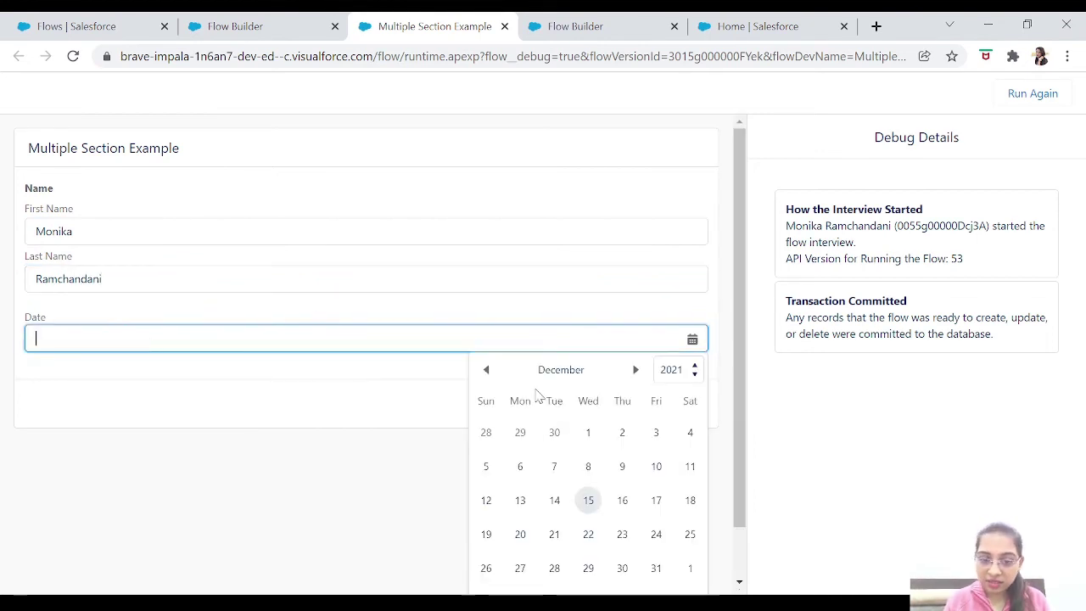
# Pick Dec 16, 2021, then enter Weight 10, Rate 100, Qty 100 and Amount 10000.
pyautogui.click(622, 500)
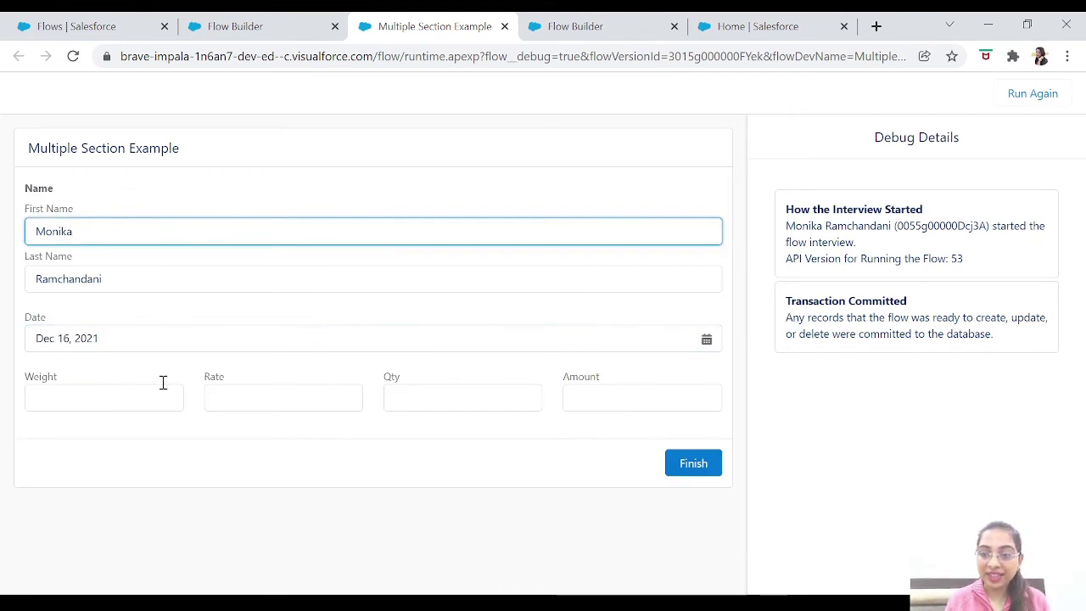
pyautogui.click(100, 401)
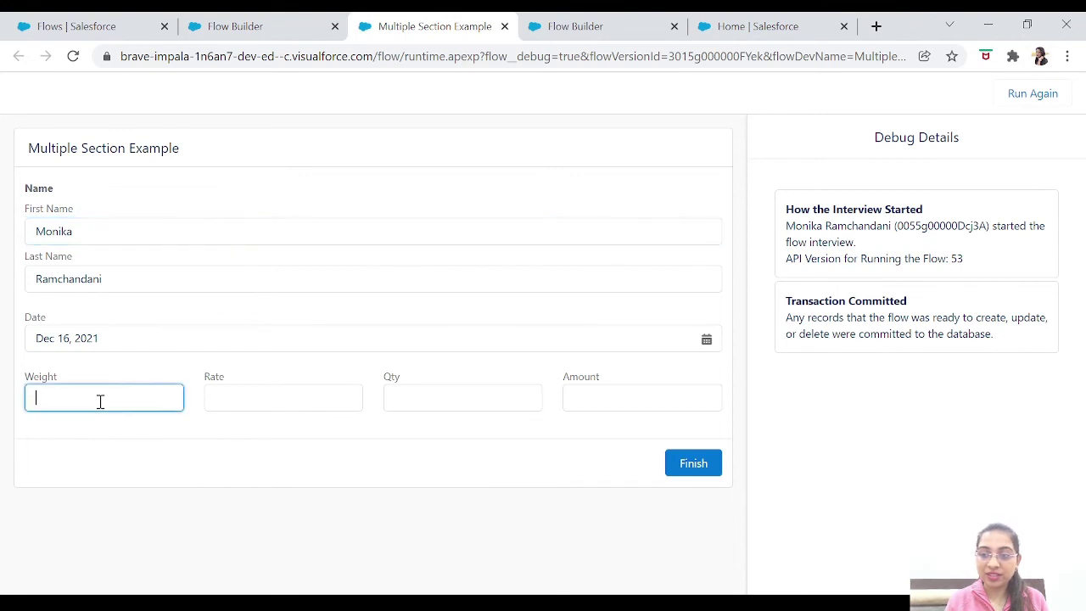
pyautogui.write('10')
pyautogui.press('Tab')
pyautogui.write('100')
pyautogui.press('Tab')
pyautogui.write('100')
pyautogui.press('Tab')
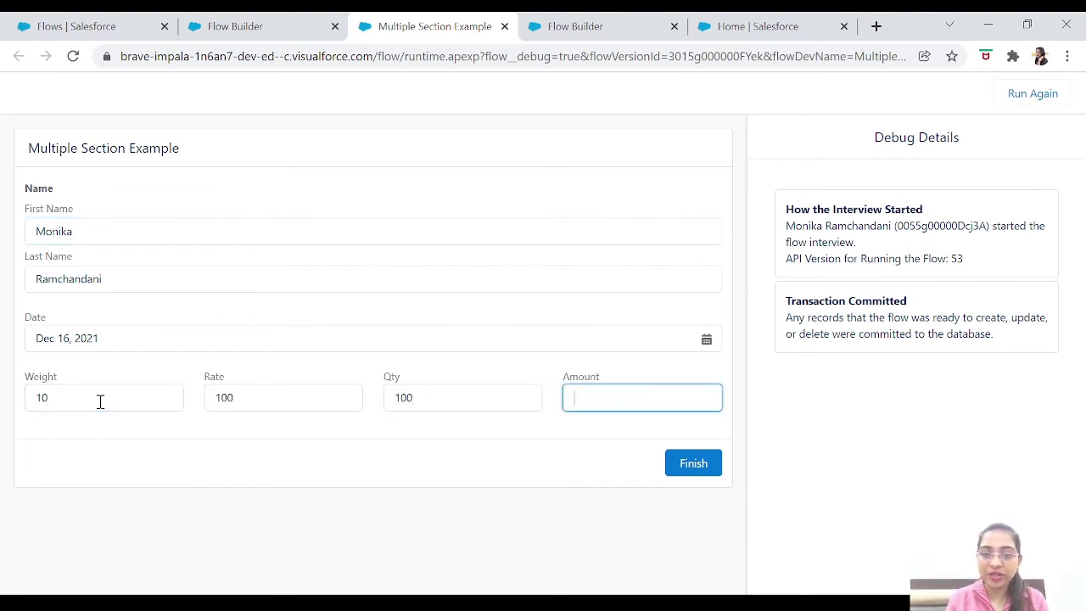
pyautogui.write('10000')
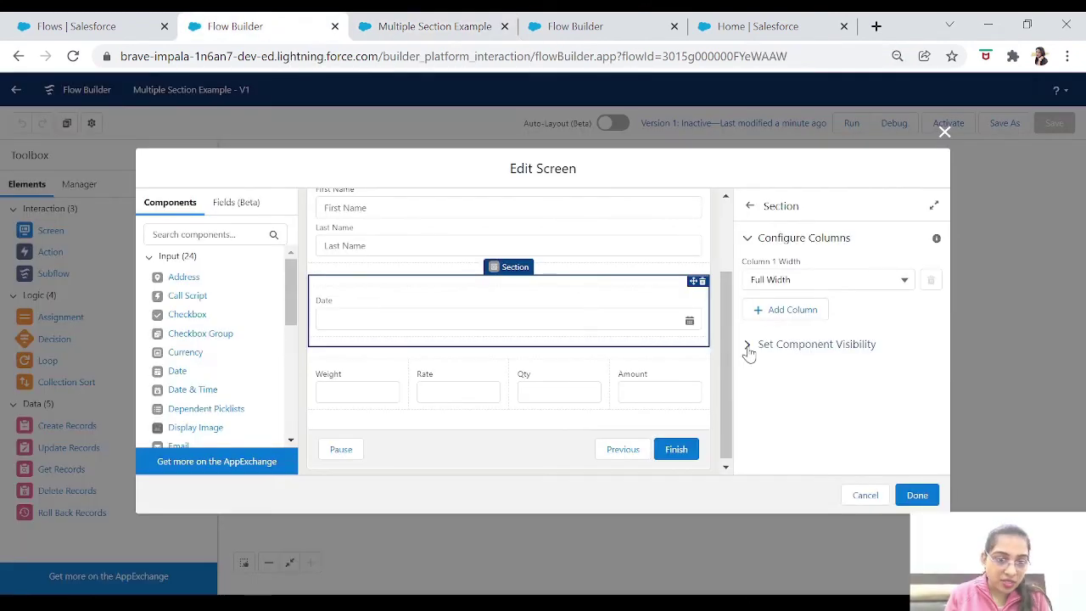
# Set the Date section to All Conditions Met with Name.firstName Is Null = $GlobalConstant.False.
pyautogui.click(748, 346)
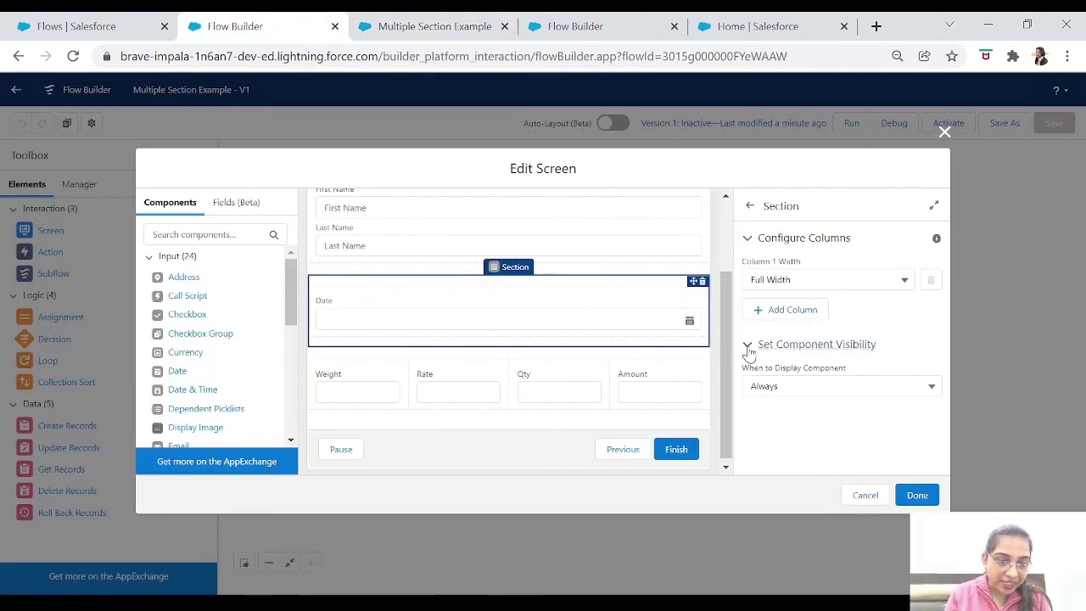
pyautogui.click(778, 386)
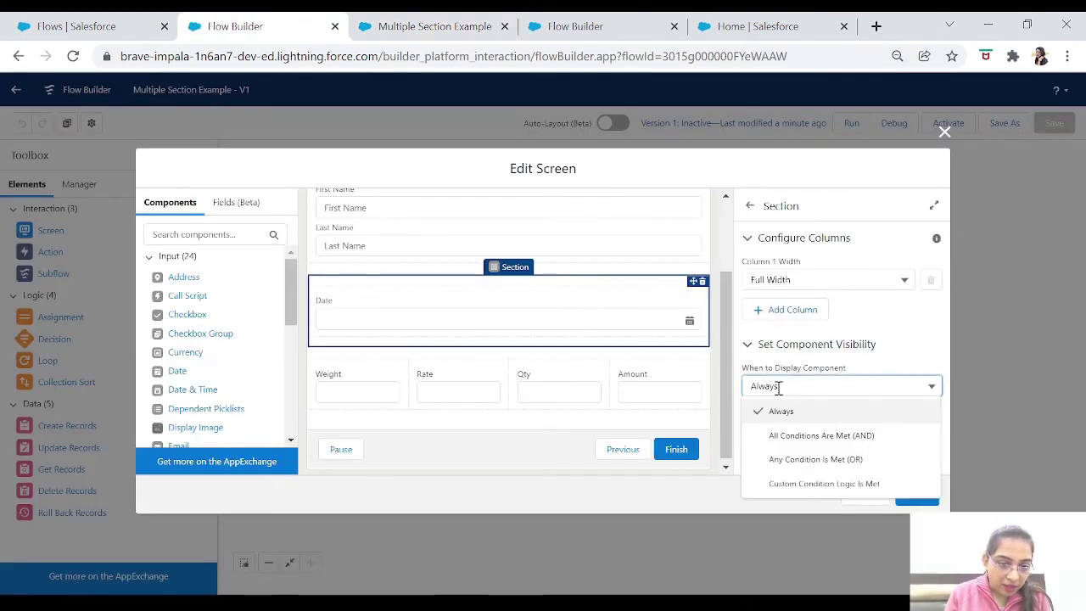
pyautogui.click(799, 435)
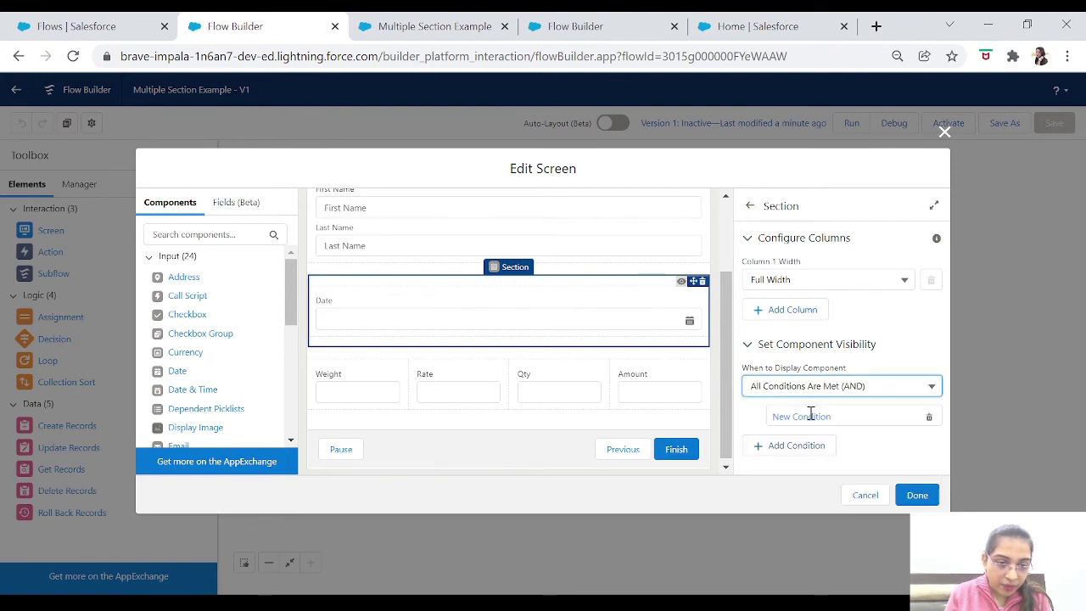
pyautogui.click(811, 416)
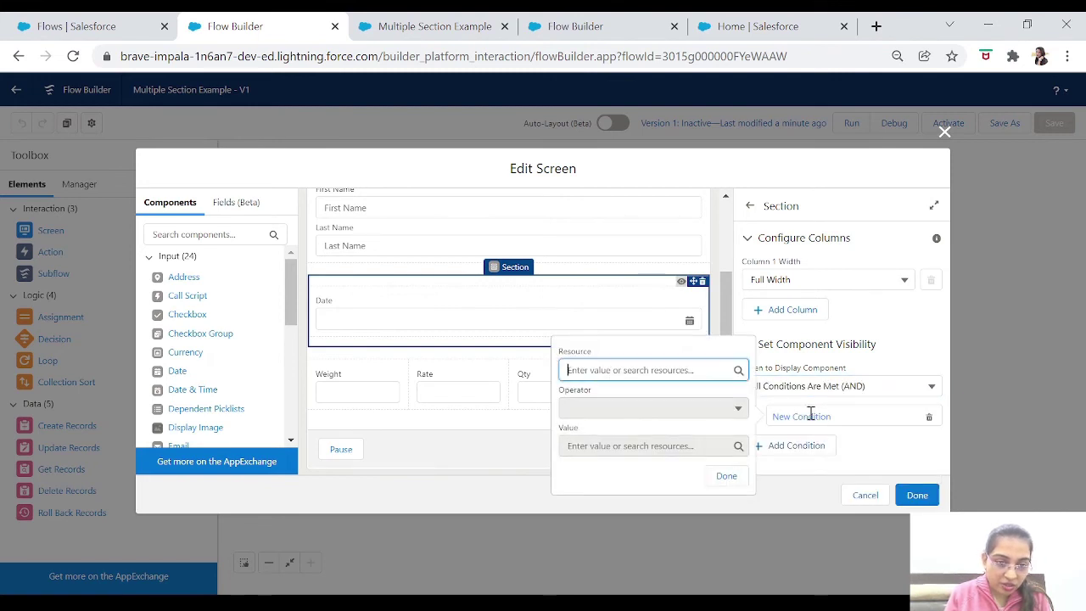
pyautogui.click(613, 370)
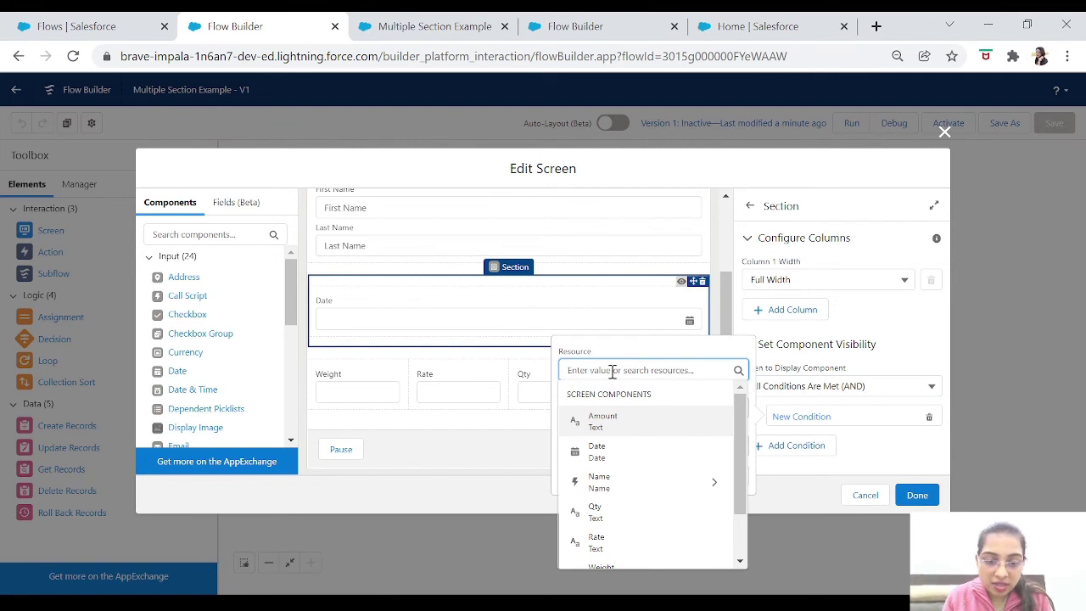
pyautogui.click(702, 484)
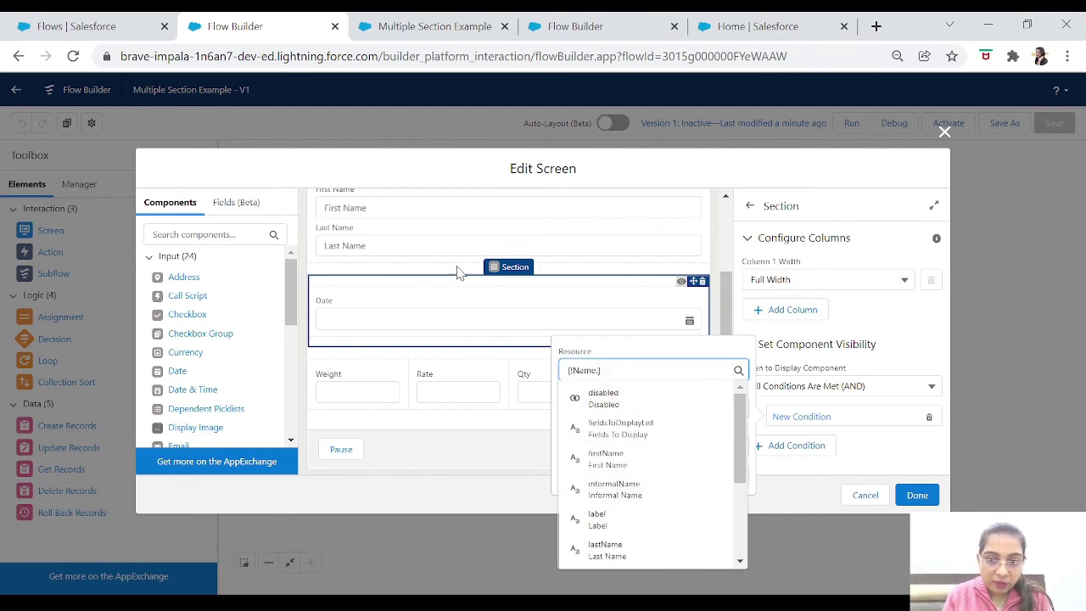
pyautogui.click(617, 462)
pyautogui.click(636, 409)
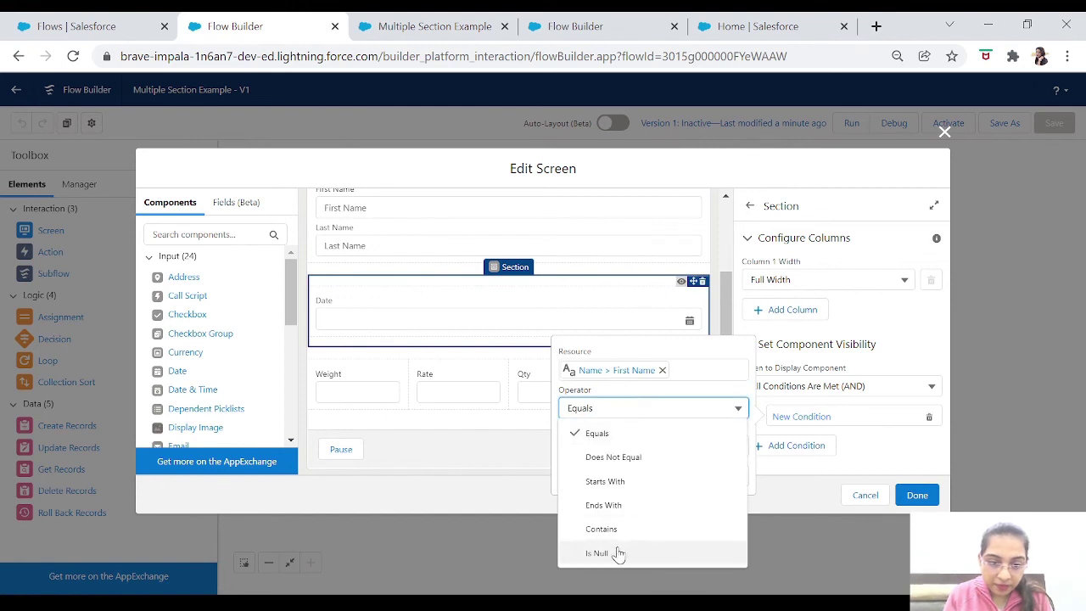
pyautogui.click(617, 553)
pyautogui.click(636, 442)
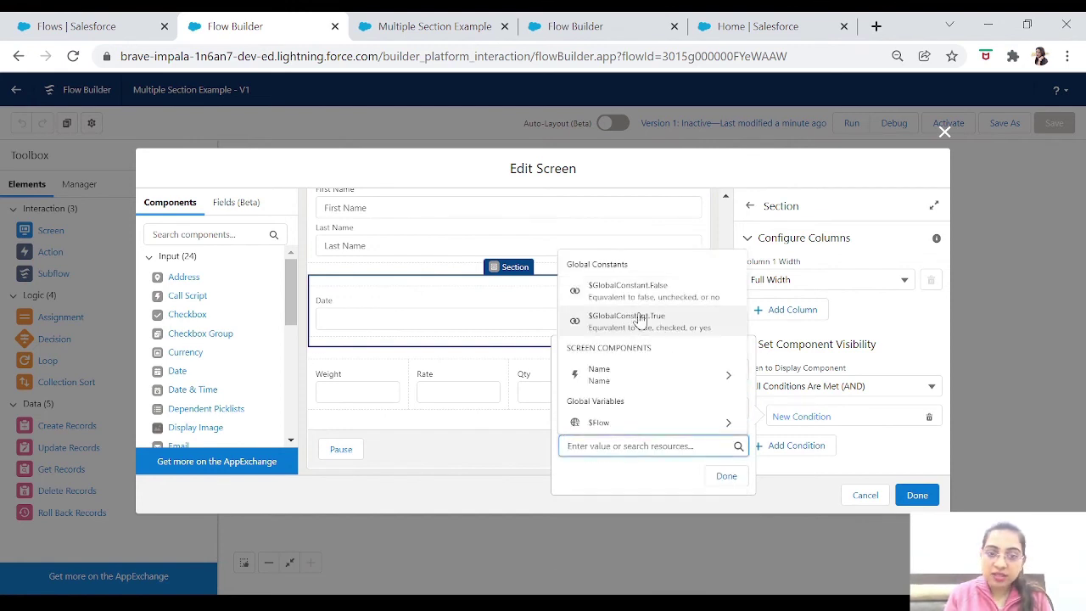
pyautogui.click(665, 292)
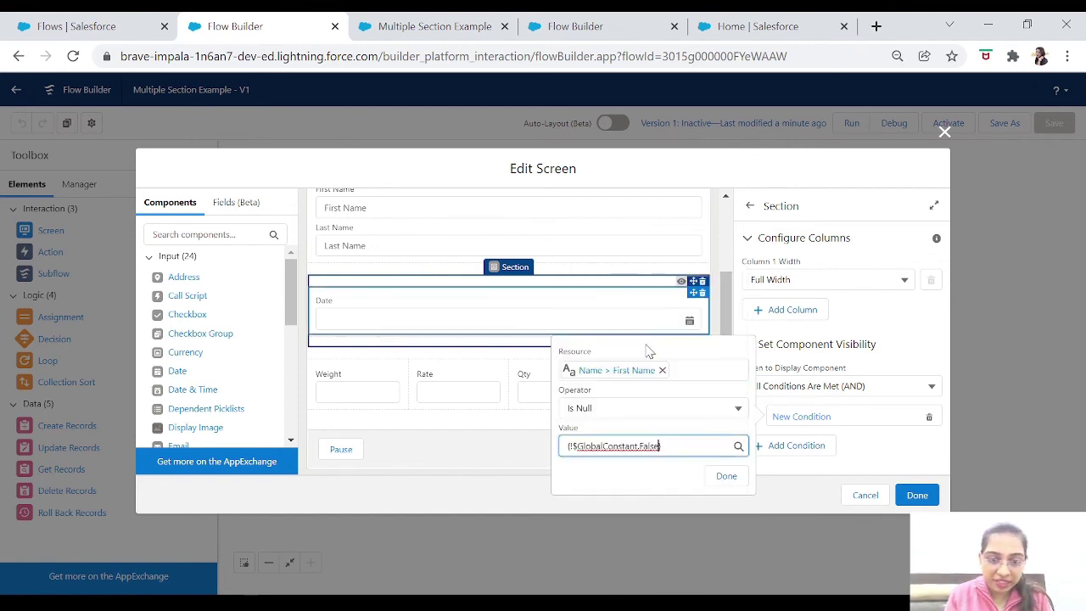
pyautogui.click(726, 476)
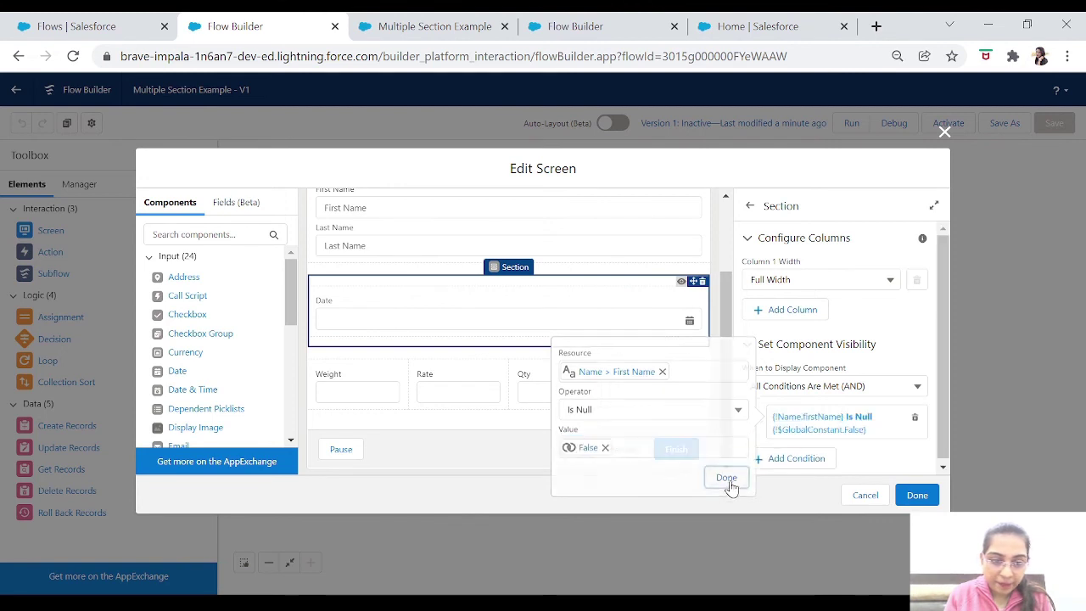
# Add the second condition Name.lastName Is Null = $GlobalConstant.False.
pyautogui.click(793, 463)
pyautogui.click(614, 410)
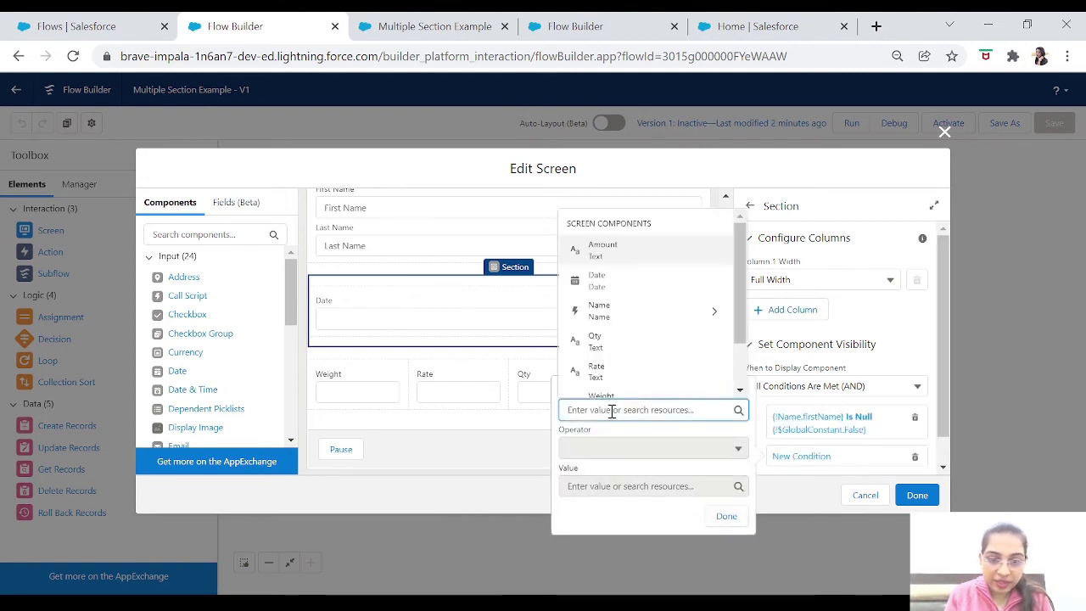
pyautogui.click(693, 316)
pyautogui.click(637, 381)
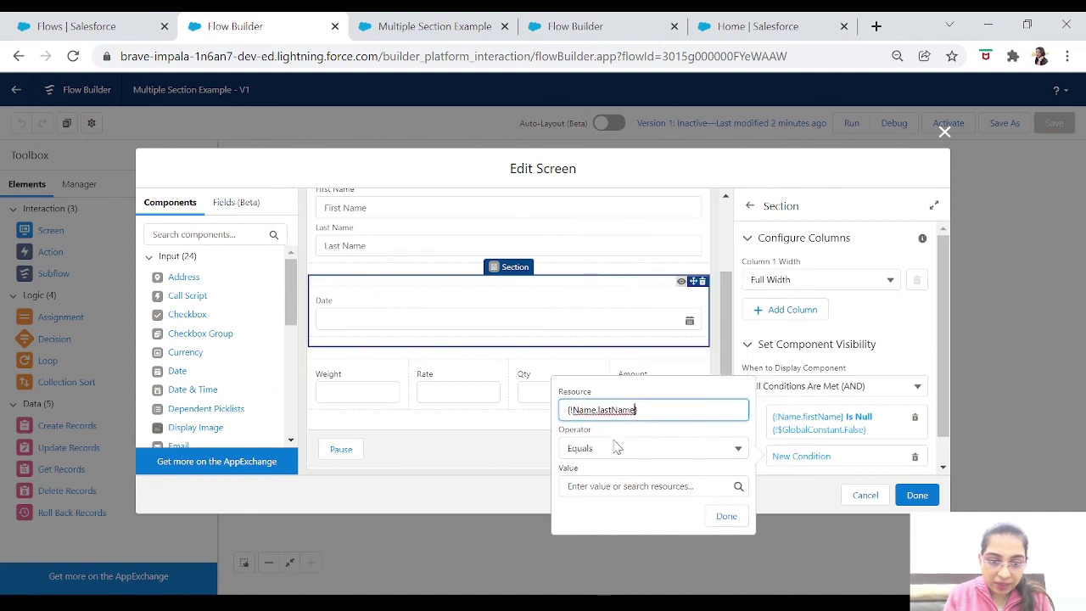
pyautogui.click(618, 449)
pyautogui.click(597, 421)
pyautogui.click(619, 489)
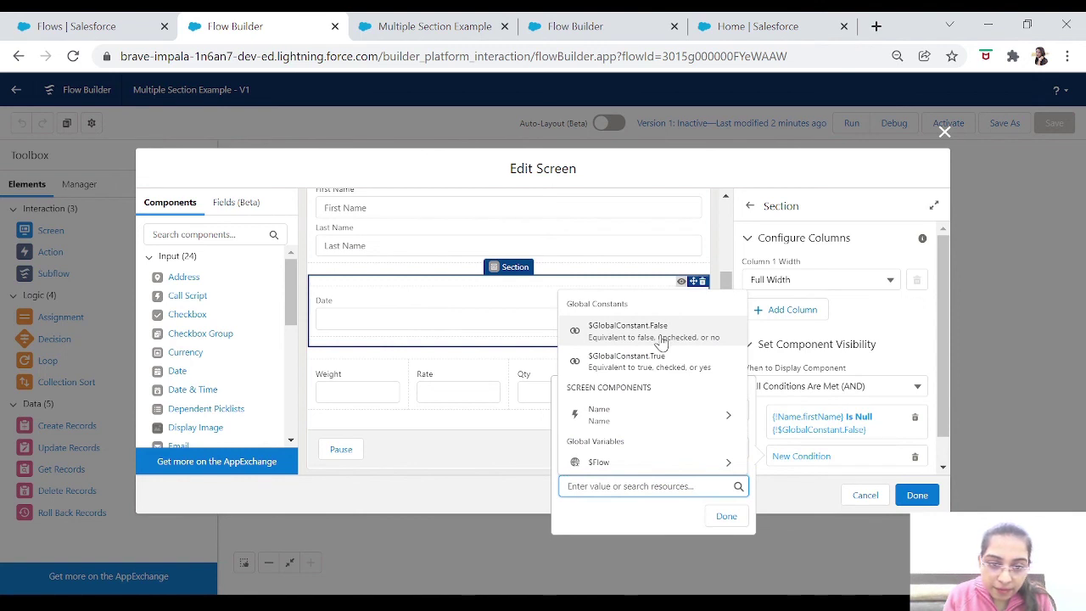
pyautogui.click(661, 335)
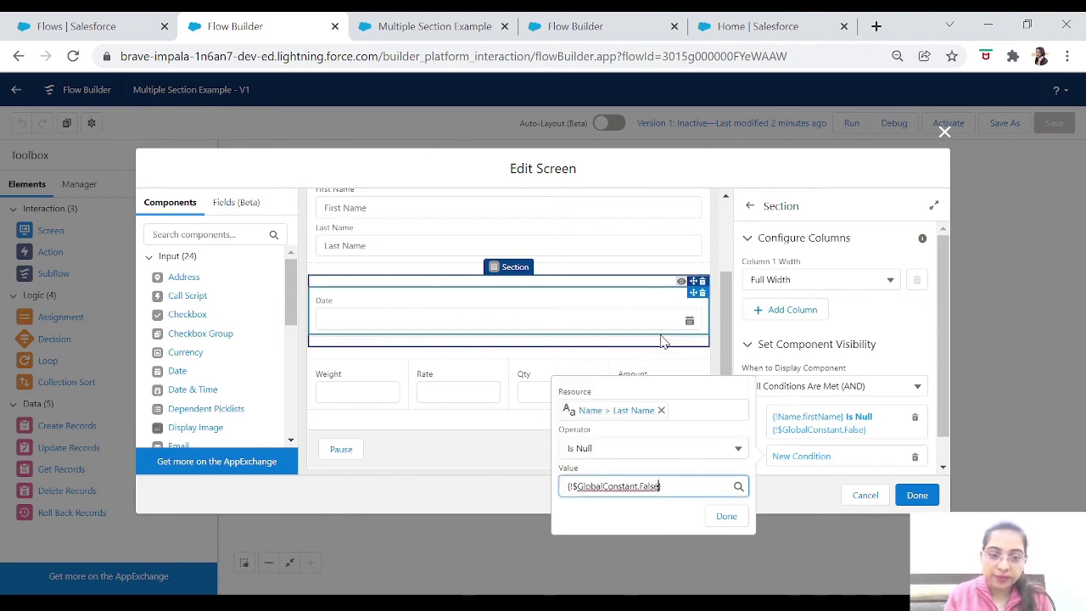
pyautogui.click(727, 518)
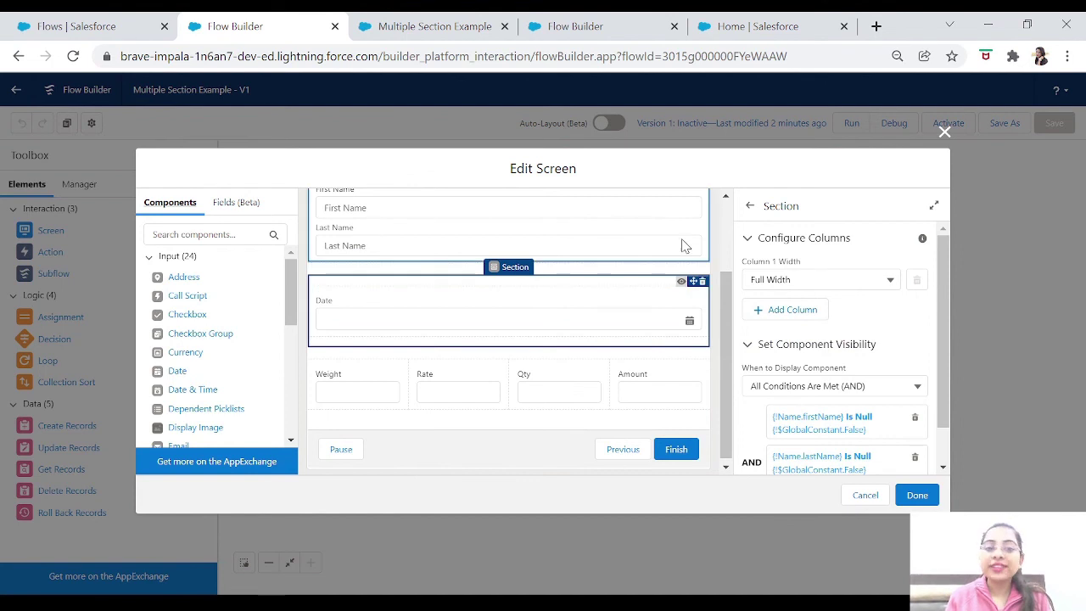
# Set the Weight/Rate/Qty/Amount section's visibility to All Conditions Are Met.
pyautogui.scroll(-1, 722, 289)
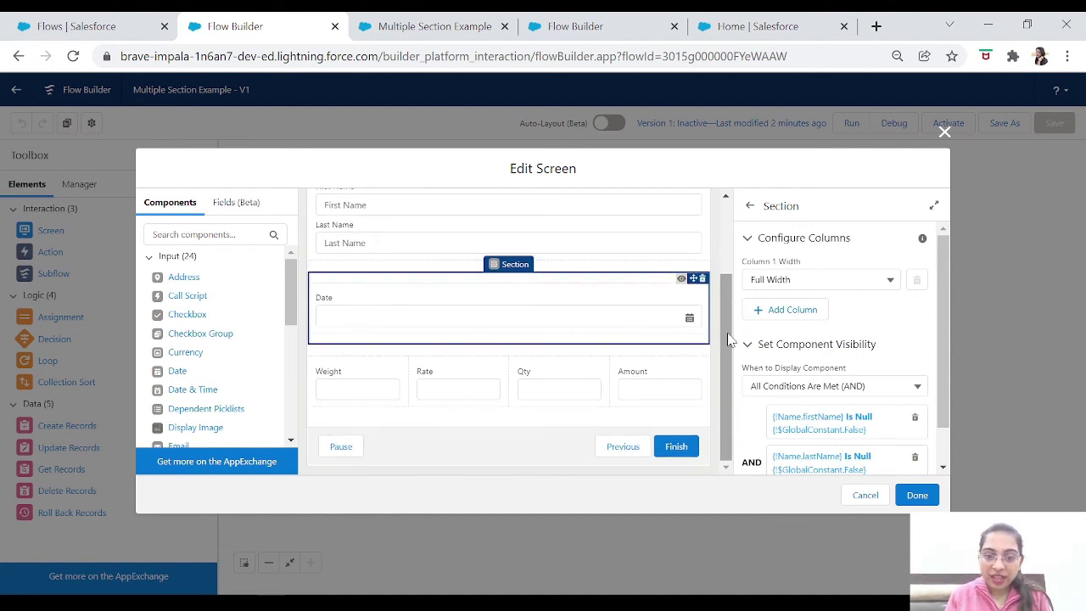
pyautogui.click(555, 358)
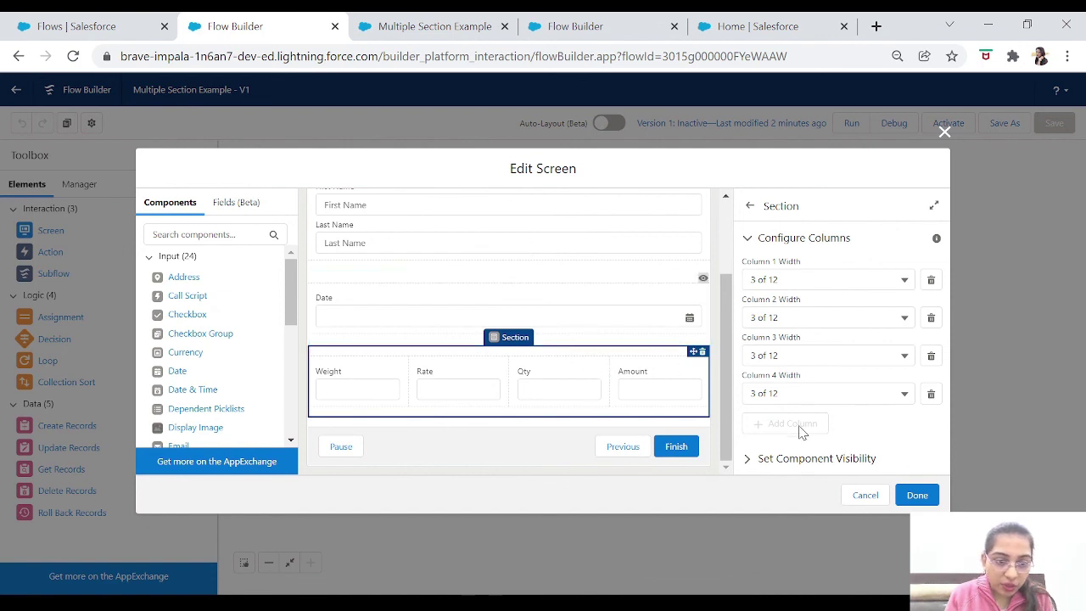
pyautogui.click(754, 461)
pyautogui.scroll(-1, 764, 458)
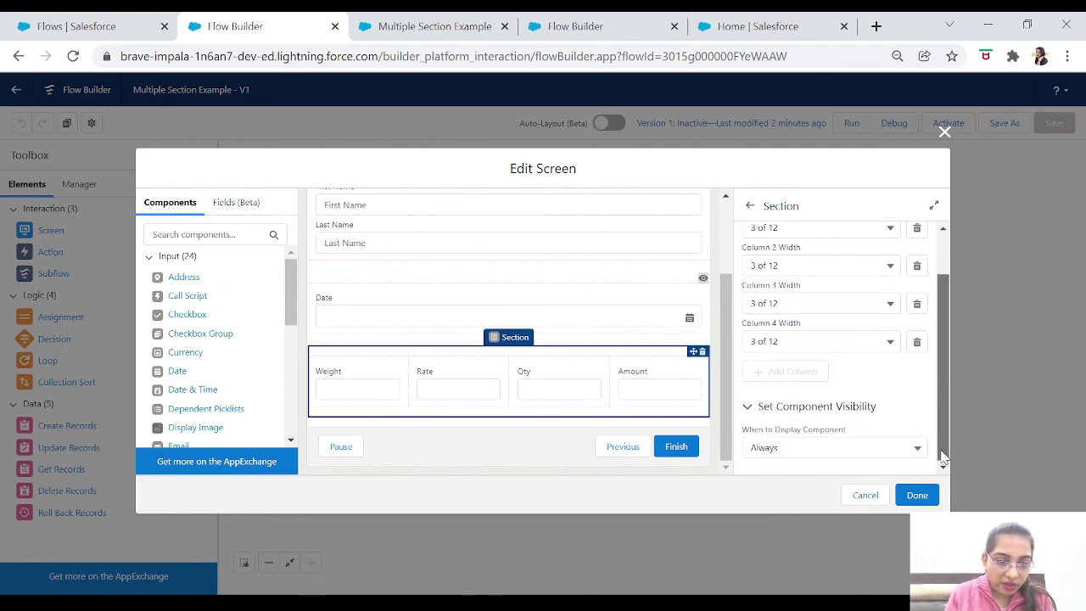
pyautogui.click(791, 450)
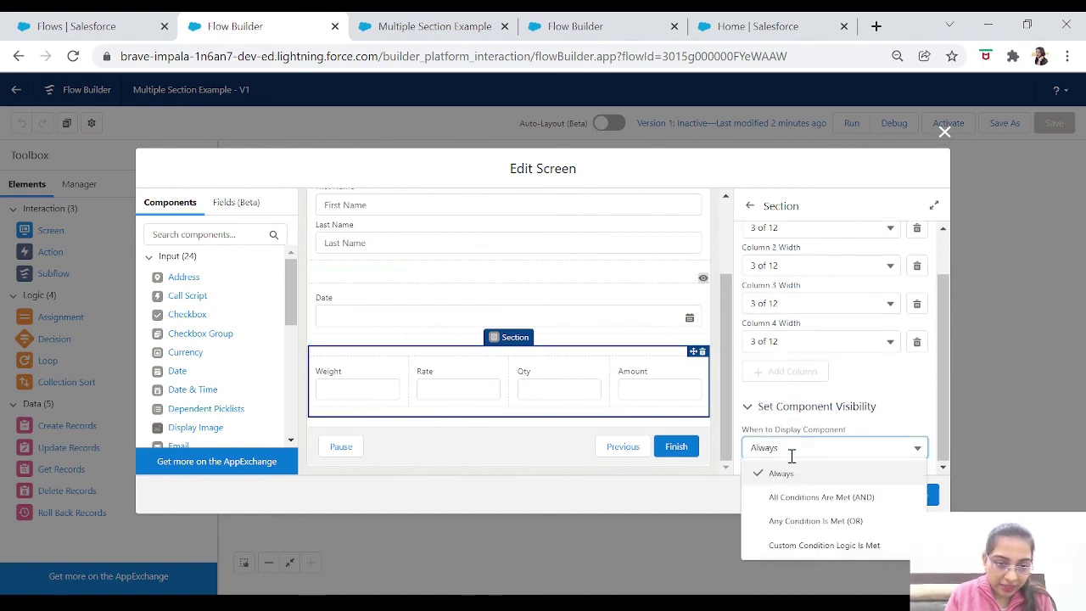
pyautogui.click(796, 501)
# Add the visibility condition Date Is Null equals $GlobalConstant.False.
pyautogui.click(610, 432)
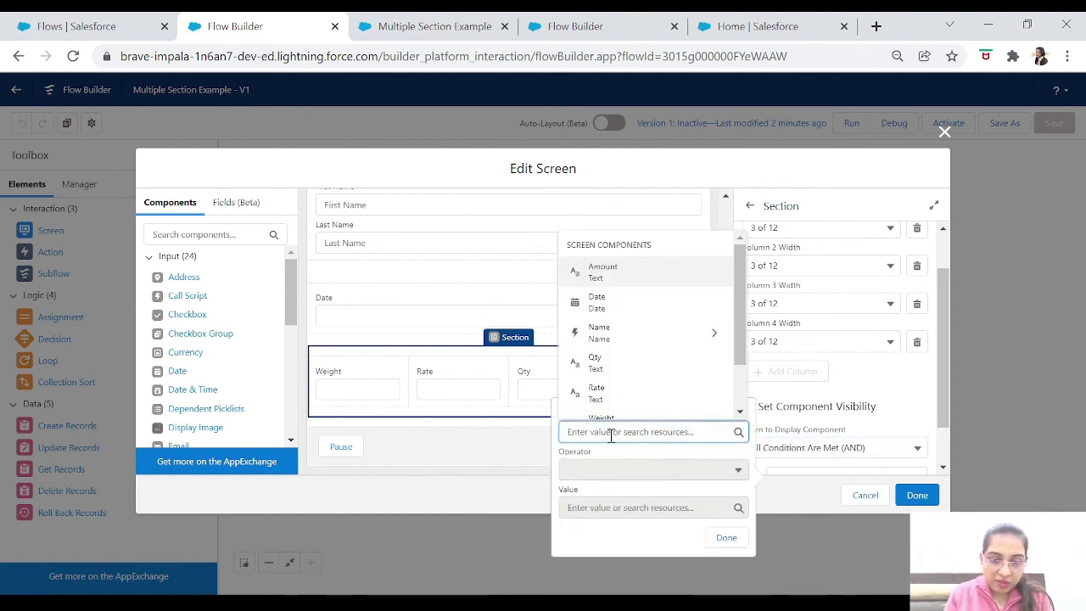
pyautogui.click(605, 303)
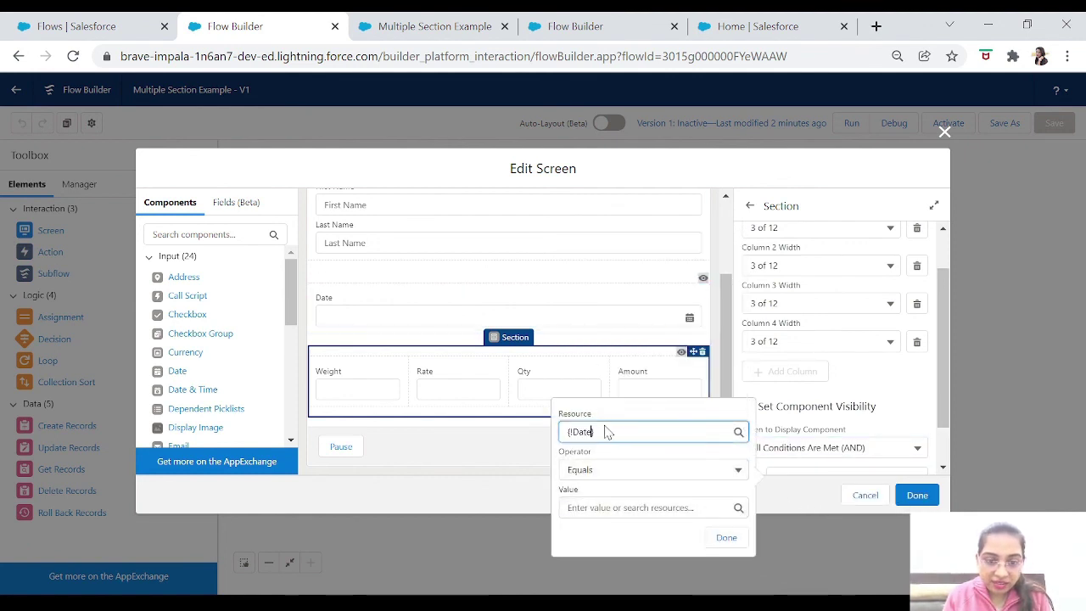
pyautogui.click(601, 471)
pyautogui.click(628, 445)
pyautogui.click(622, 508)
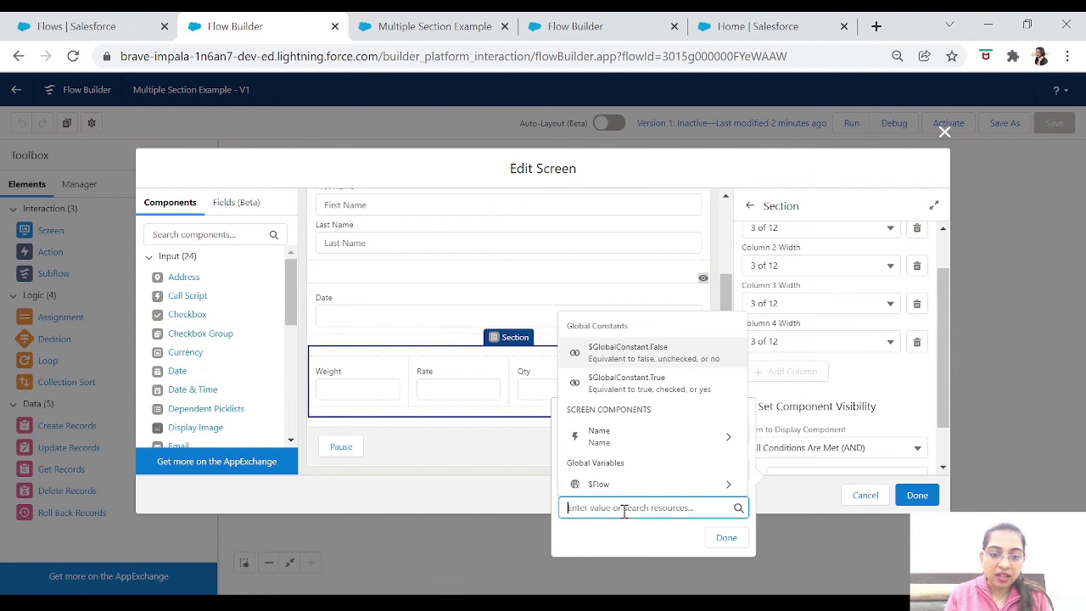
pyautogui.click(640, 353)
pyautogui.click(727, 537)
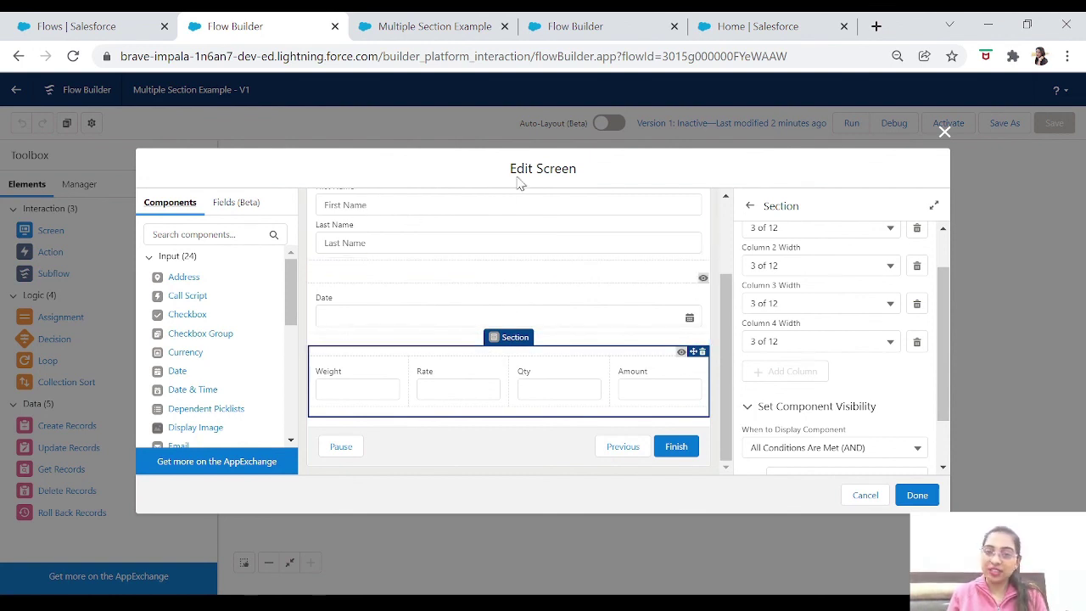
# Apply the screen changes, save the flow, and start a debug run.
pyautogui.click(917, 497)
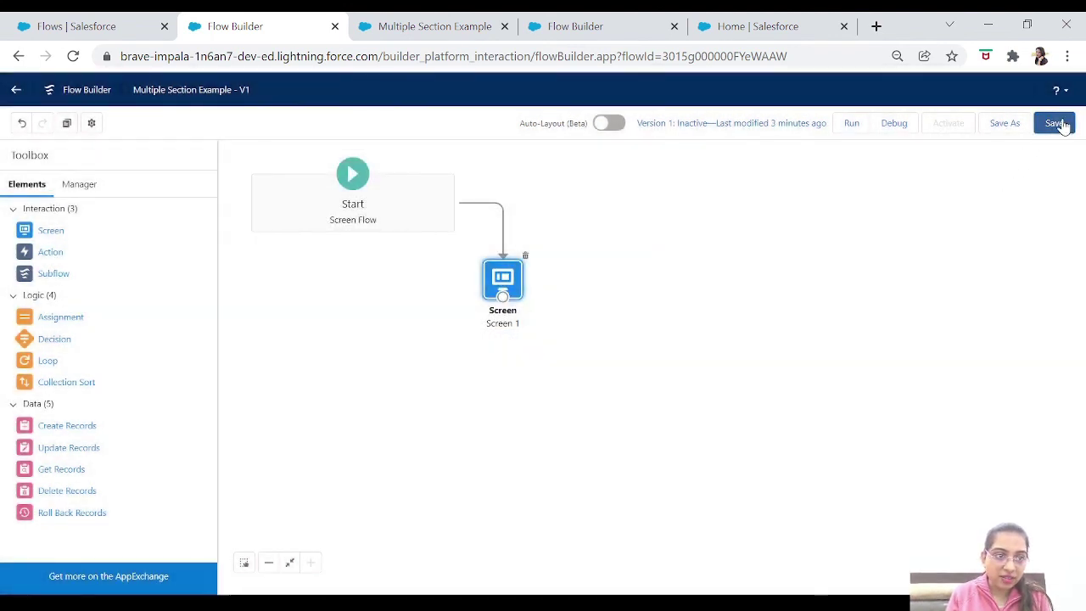
pyautogui.click(1061, 124)
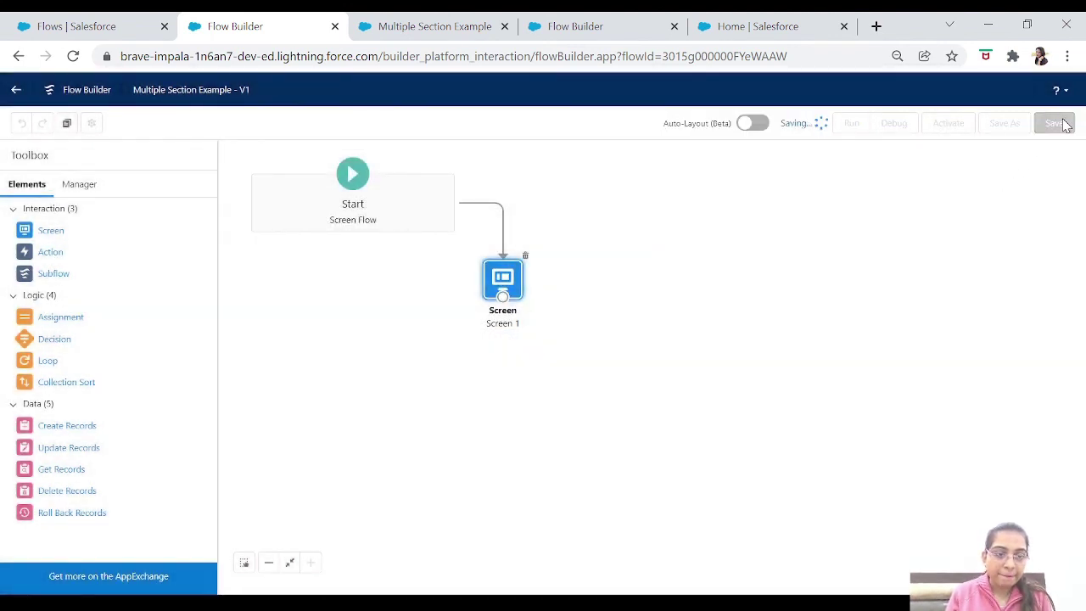
pyautogui.click(887, 127)
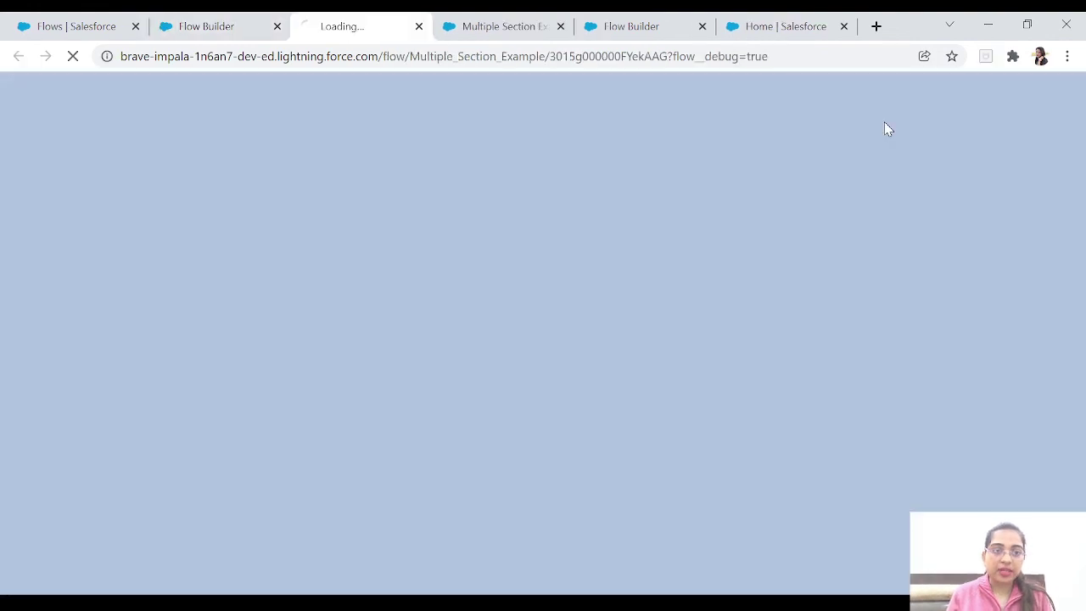